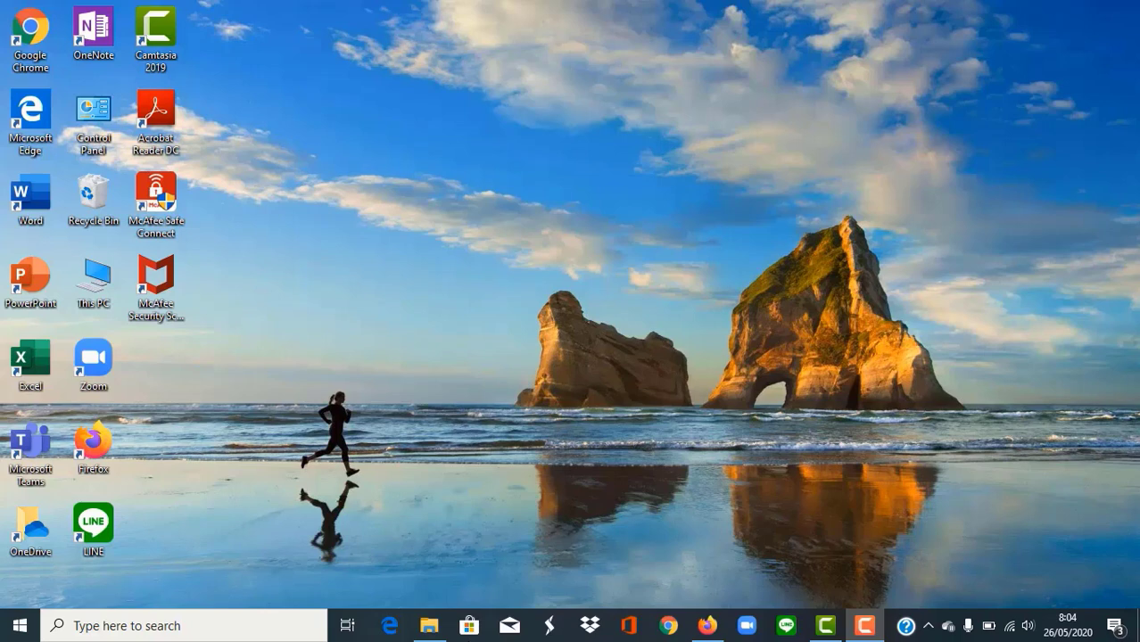
Step: Go to Aplikasi Perpajakan on pajak.go.id and show the e-SPT Tahunan PPh Badan (Full Patch) files
left_click(704, 624)
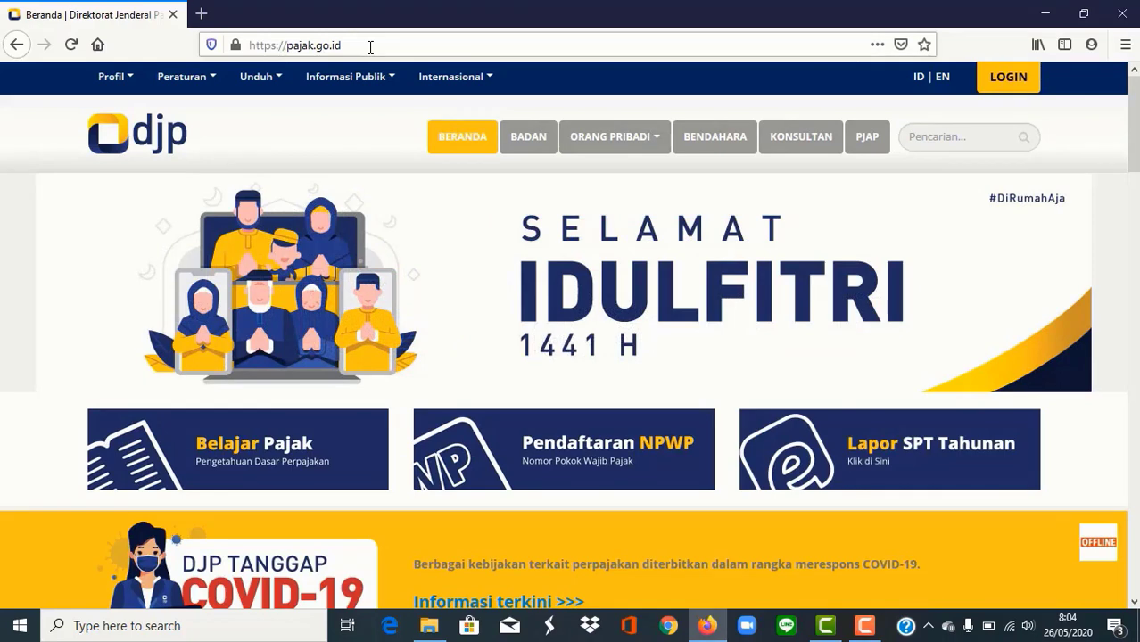
left_click(370, 47)
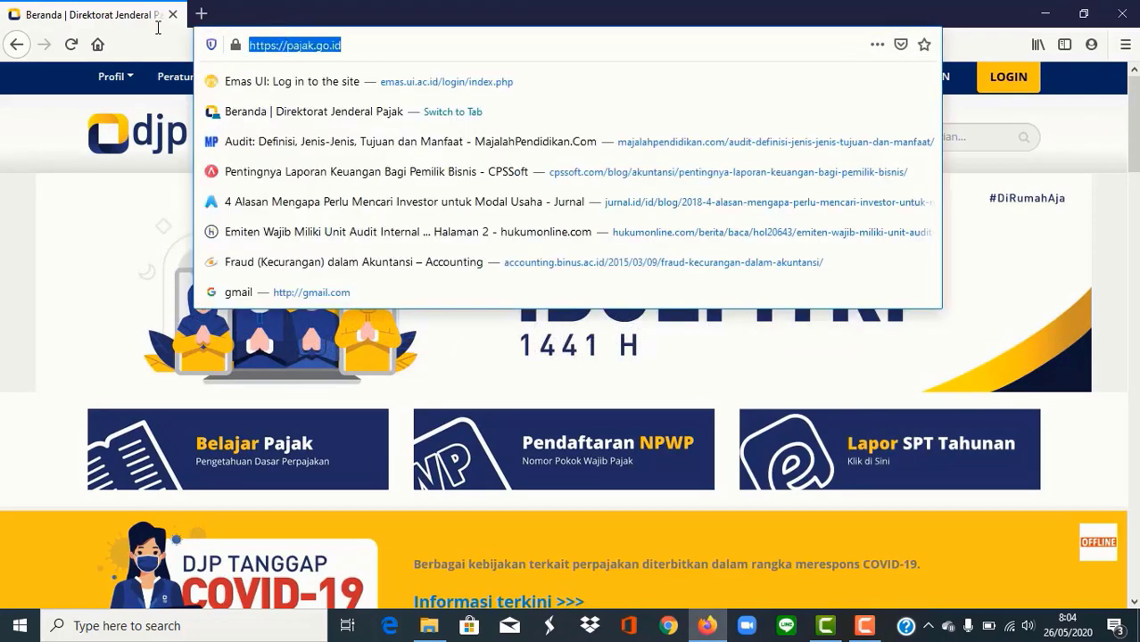
left_click(82, 201)
mouse_move(253, 89)
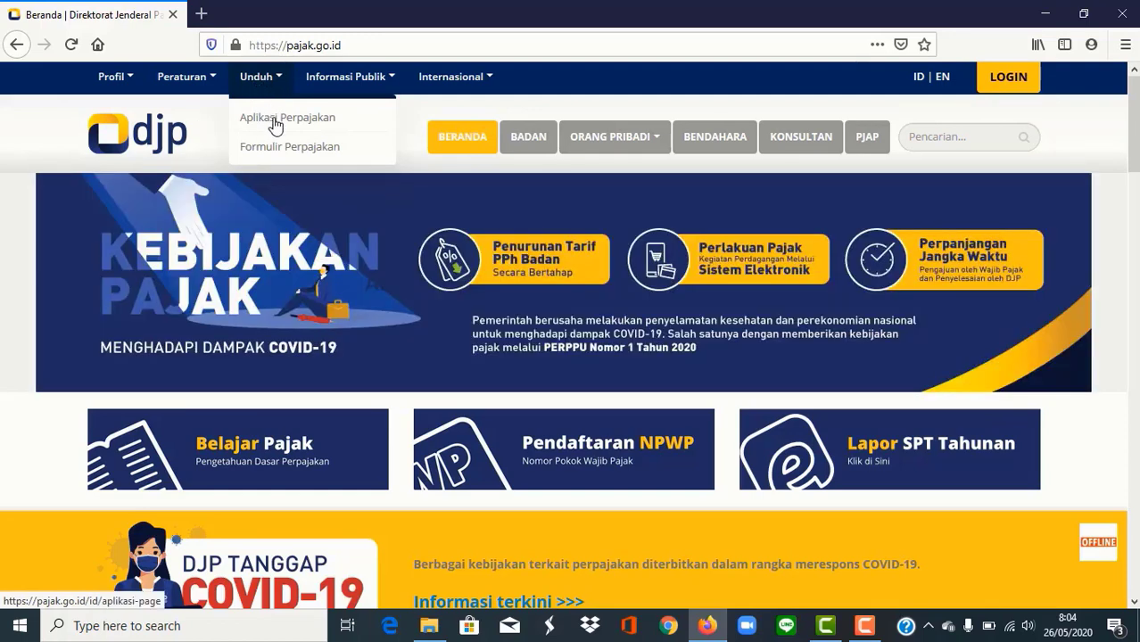
left_click(276, 124)
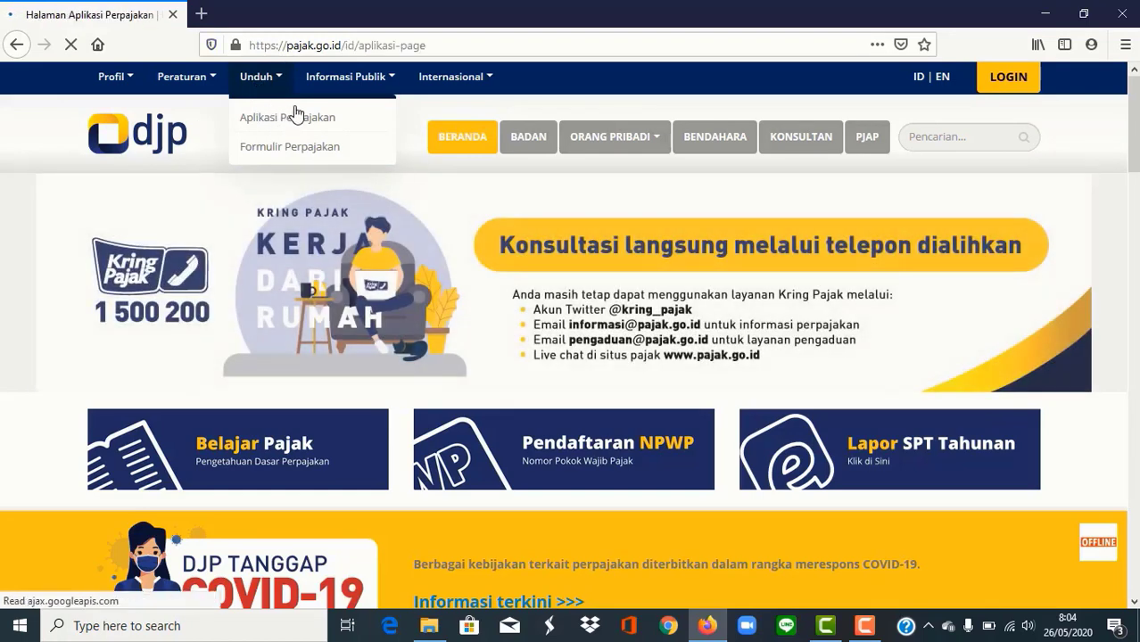
scroll(166, 369, "down", 3)
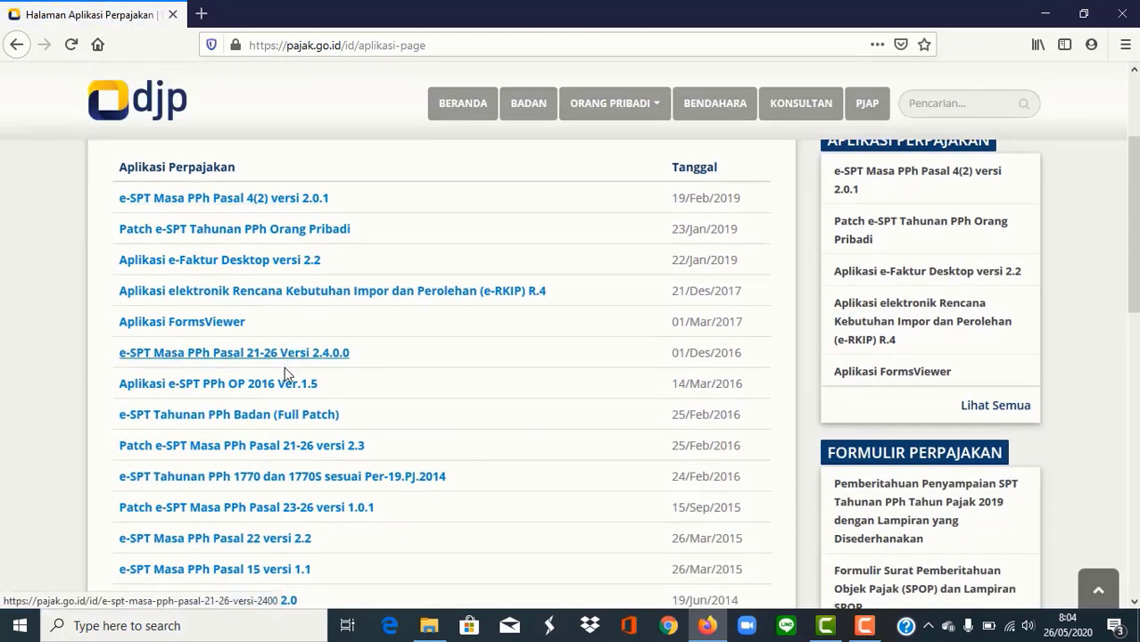
scroll(276, 392, "down", 2)
left_click(253, 332)
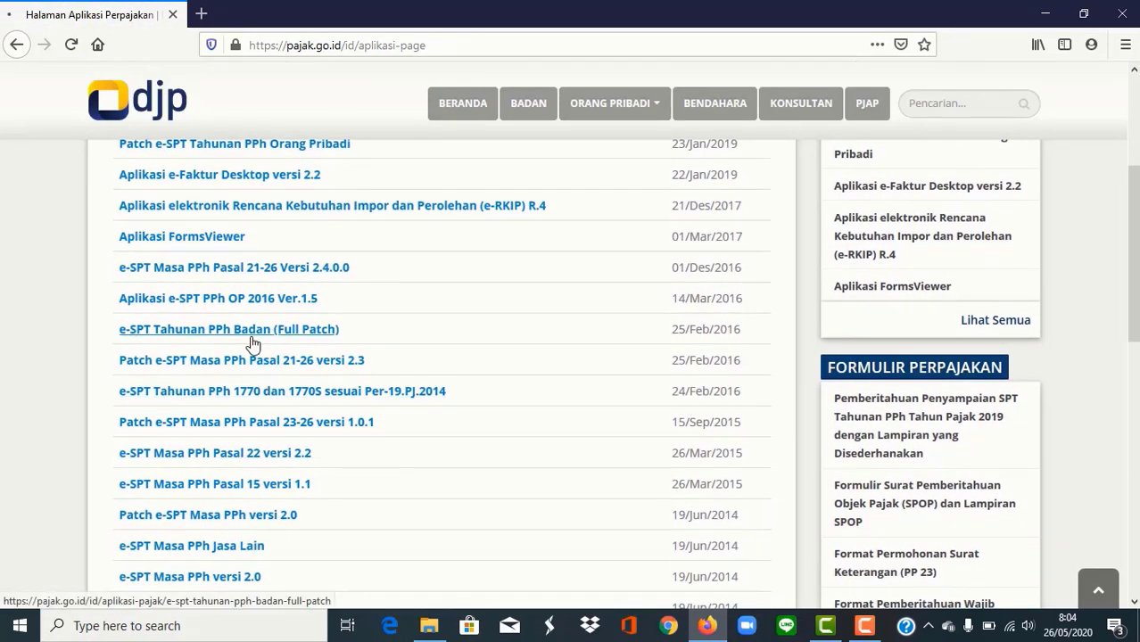
scroll(318, 348, "down", 5)
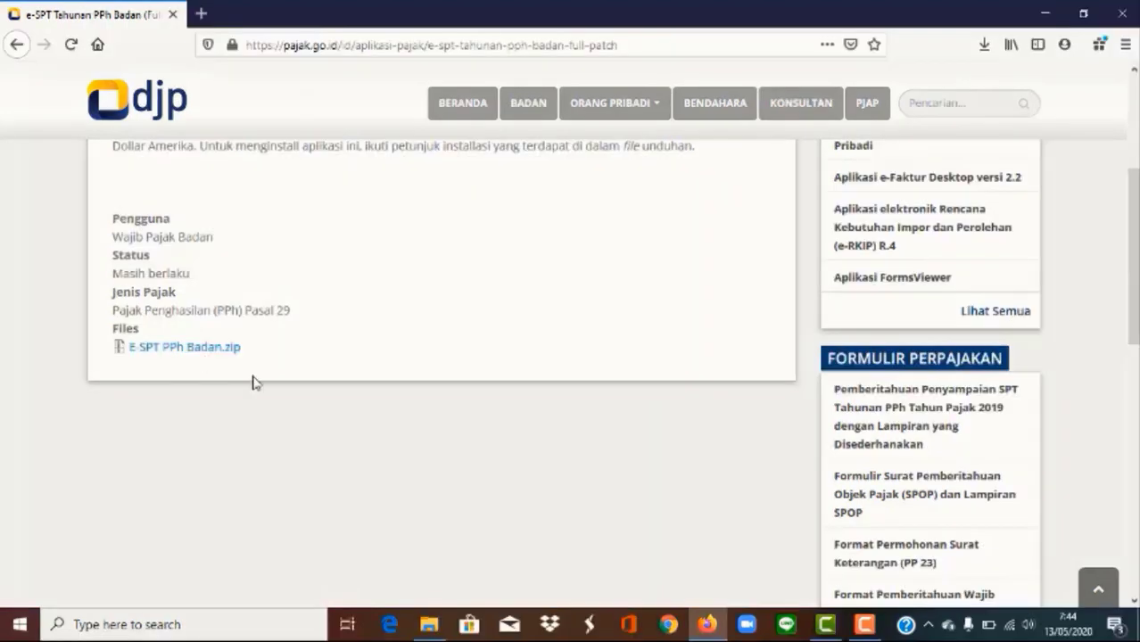
left_click(429, 623)
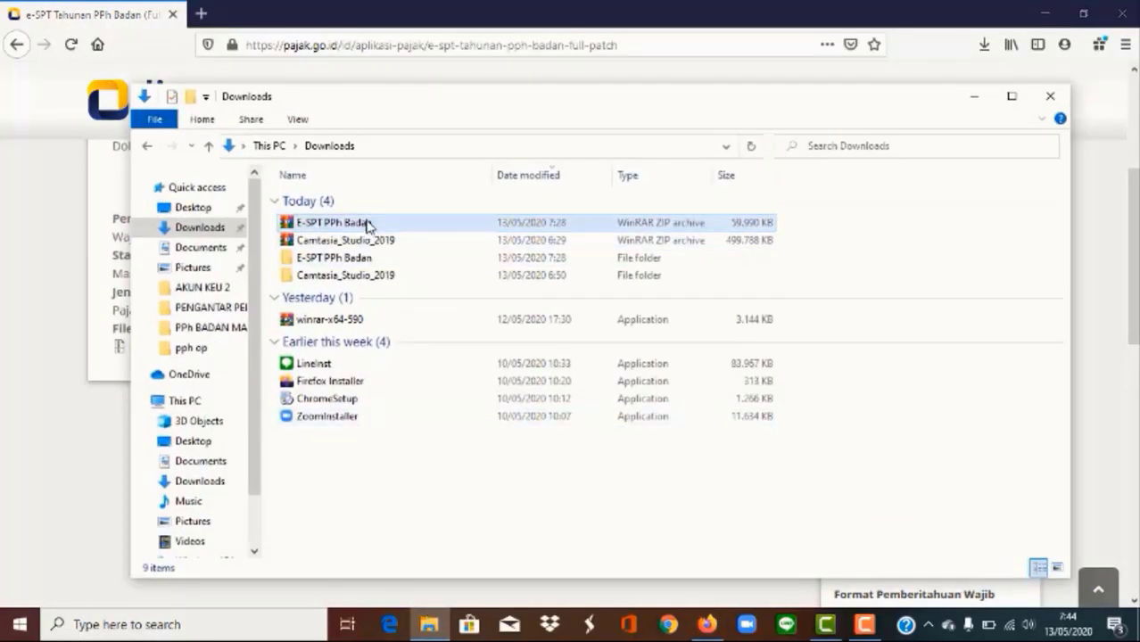
Step: Browse into the extracted E-SPT PPh Badan folder and its inner folder listing installers 1, 2 and 3
right_click(366, 223)
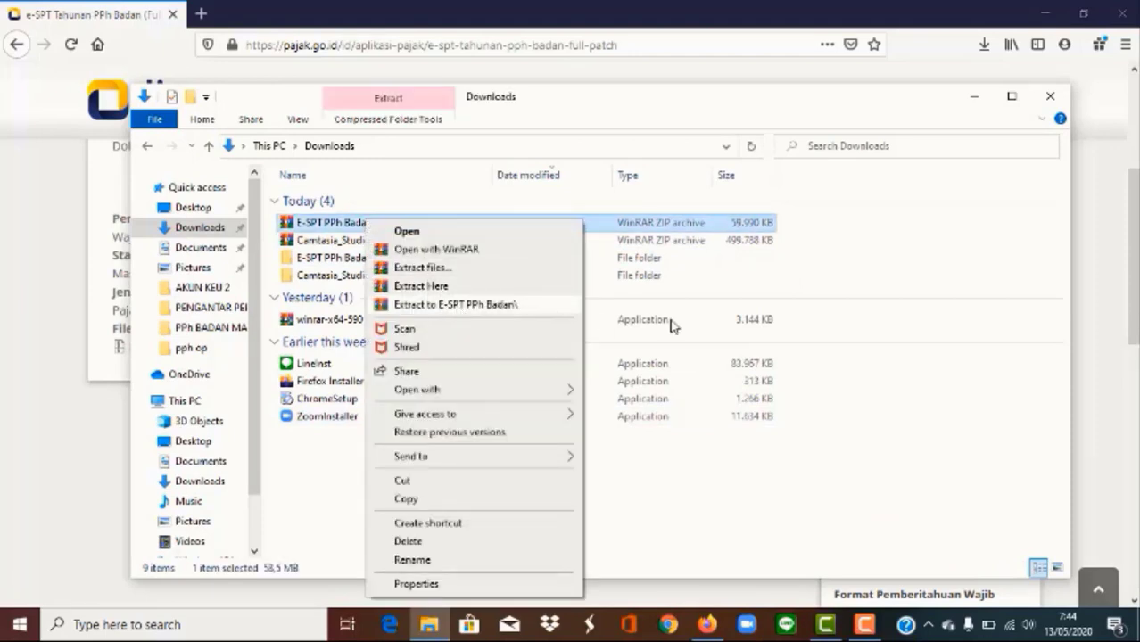
left_click(863, 306)
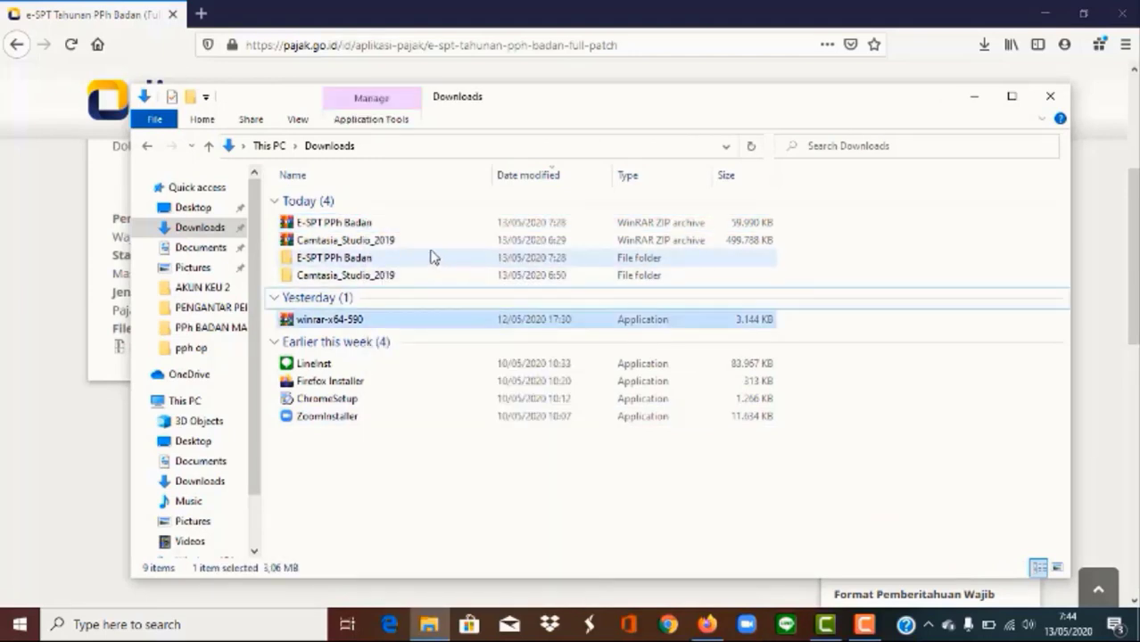
double_click(372, 260)
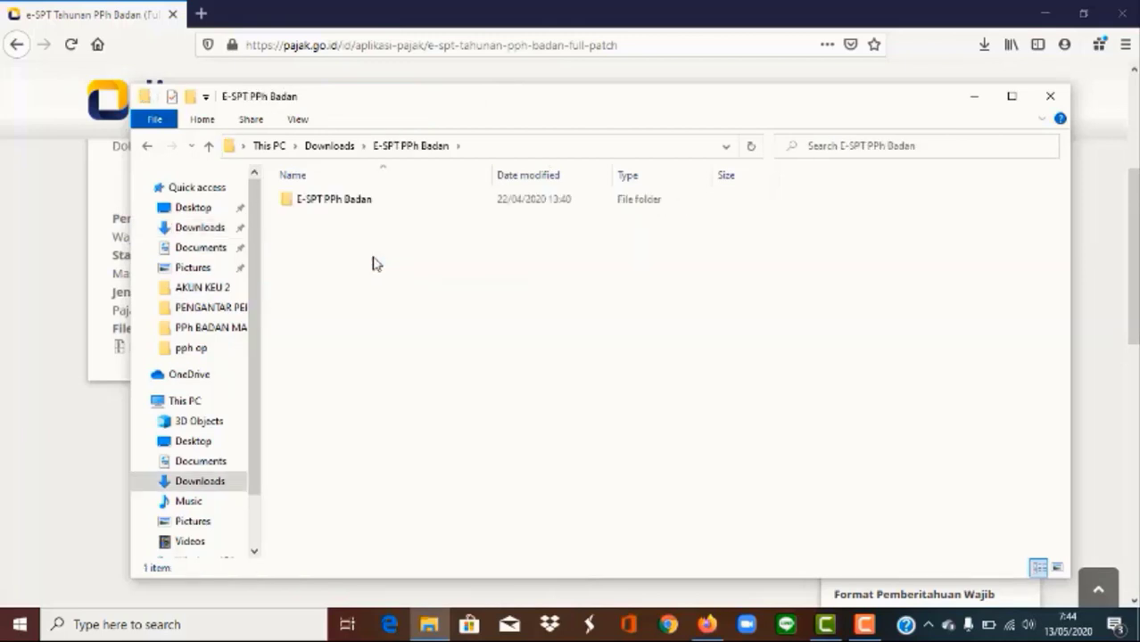
double_click(354, 202)
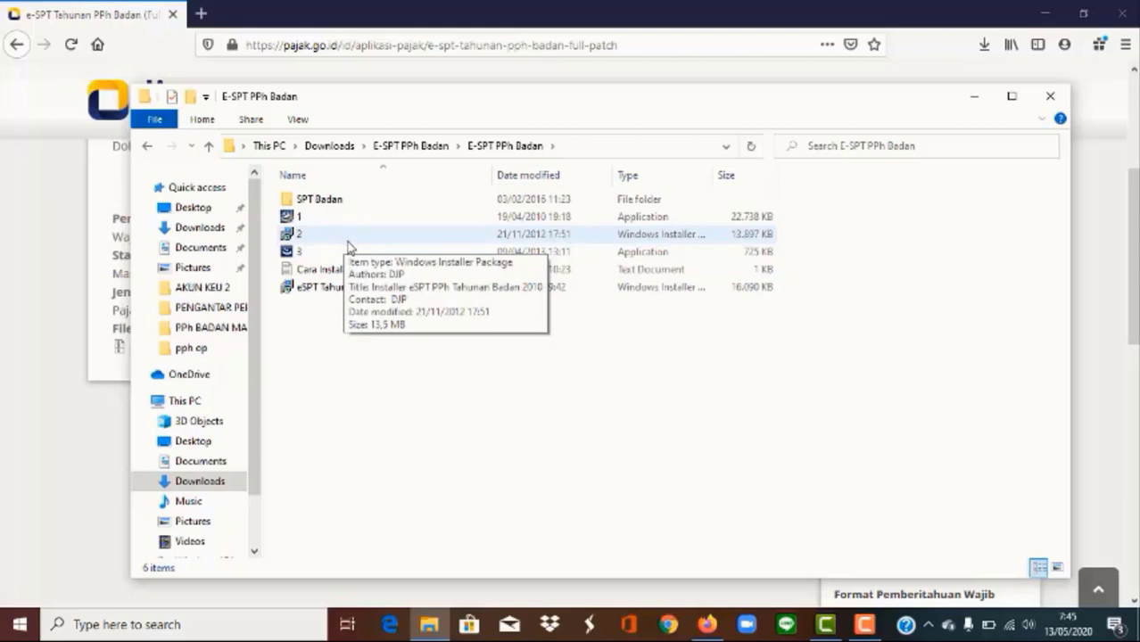
mouse_move(370, 259)
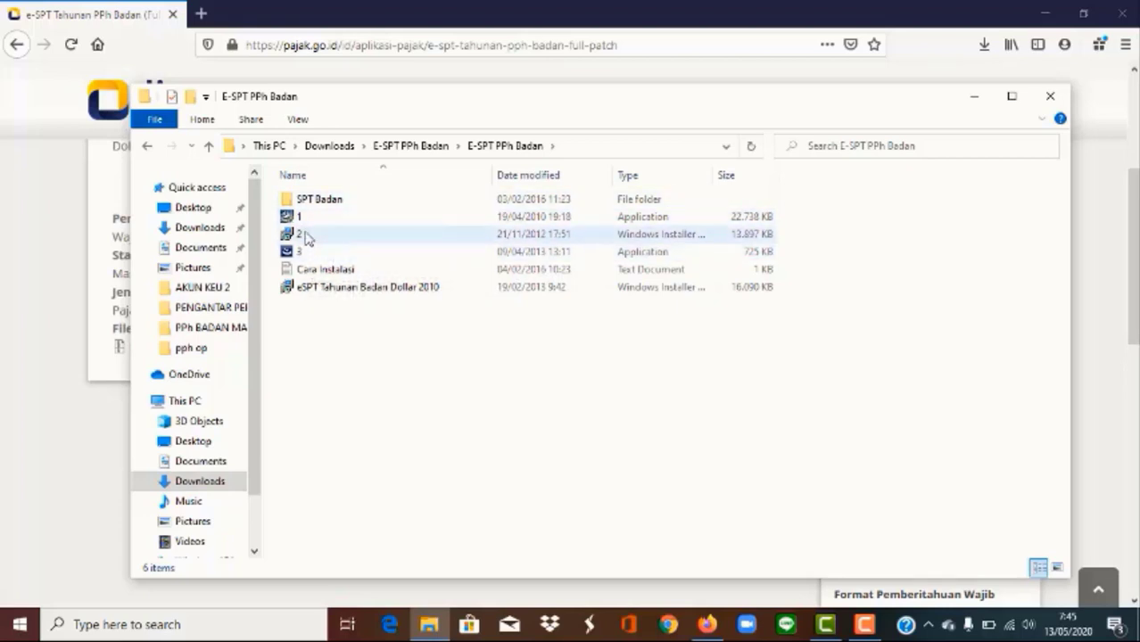
Step: Install eSPT PPh Badan 2009 from installer 1, keeping default customer info and folders
double_click(378, 218)
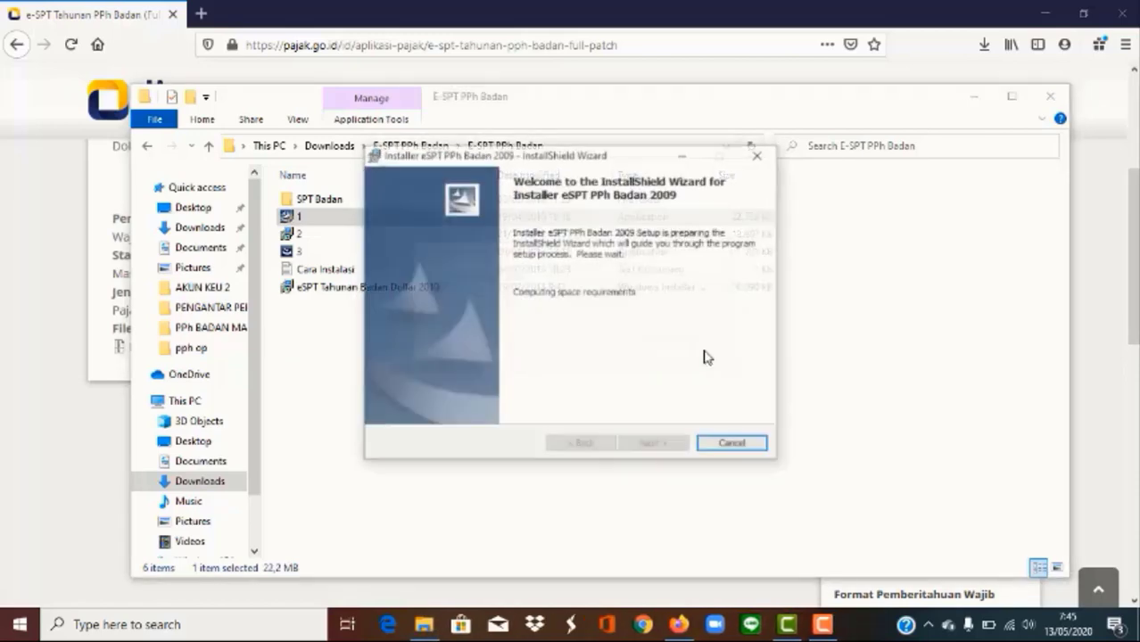
left_click(662, 447)
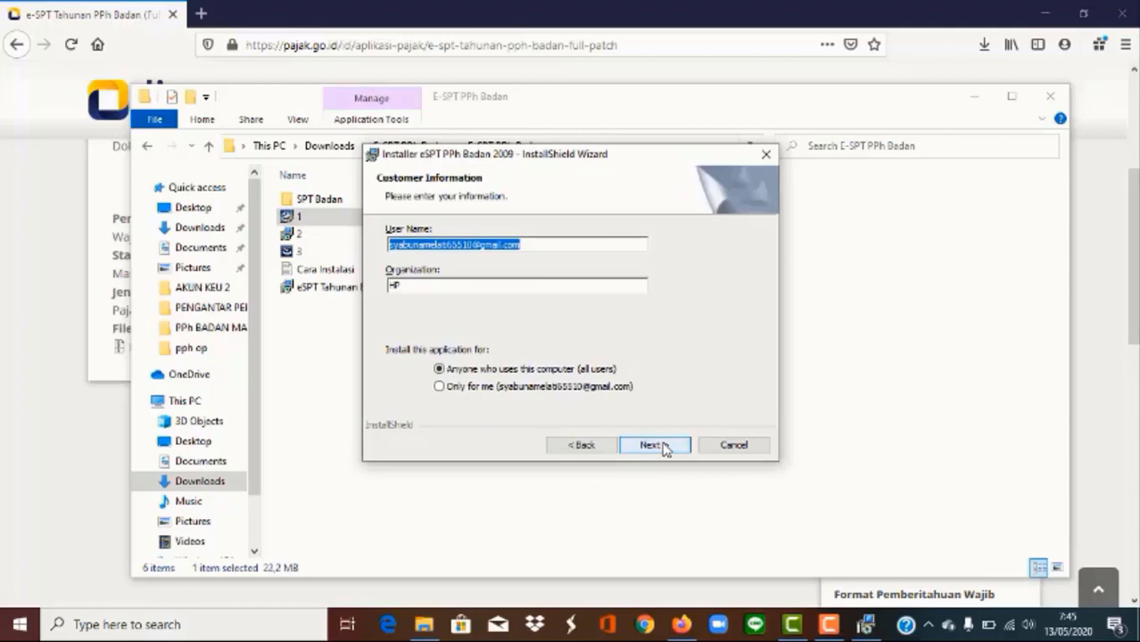
left_click(661, 447)
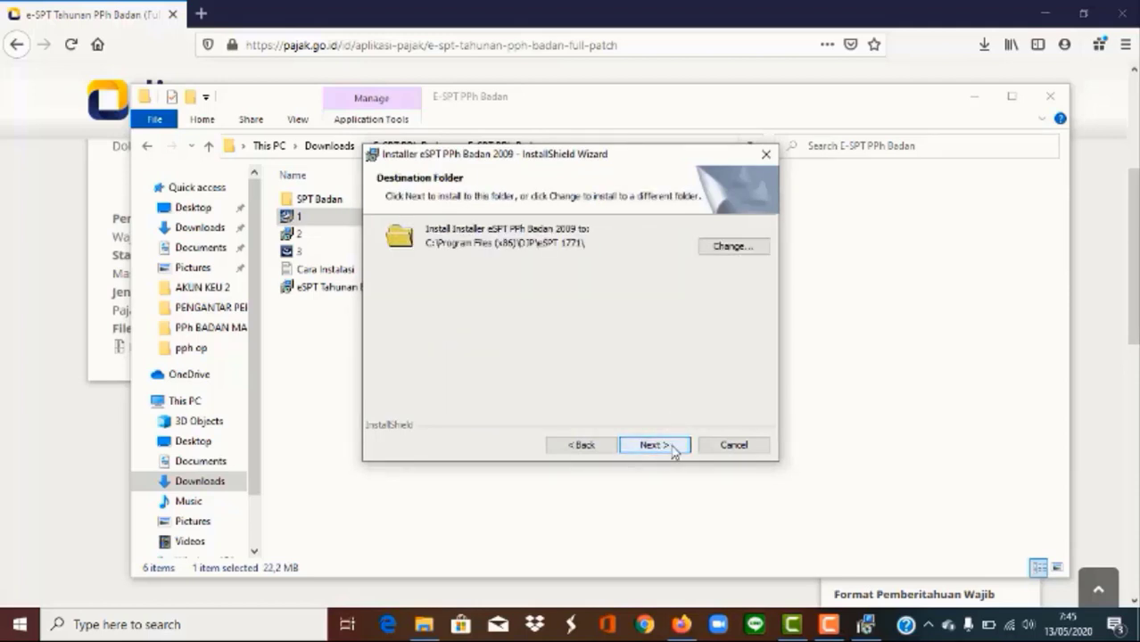
left_click(660, 446)
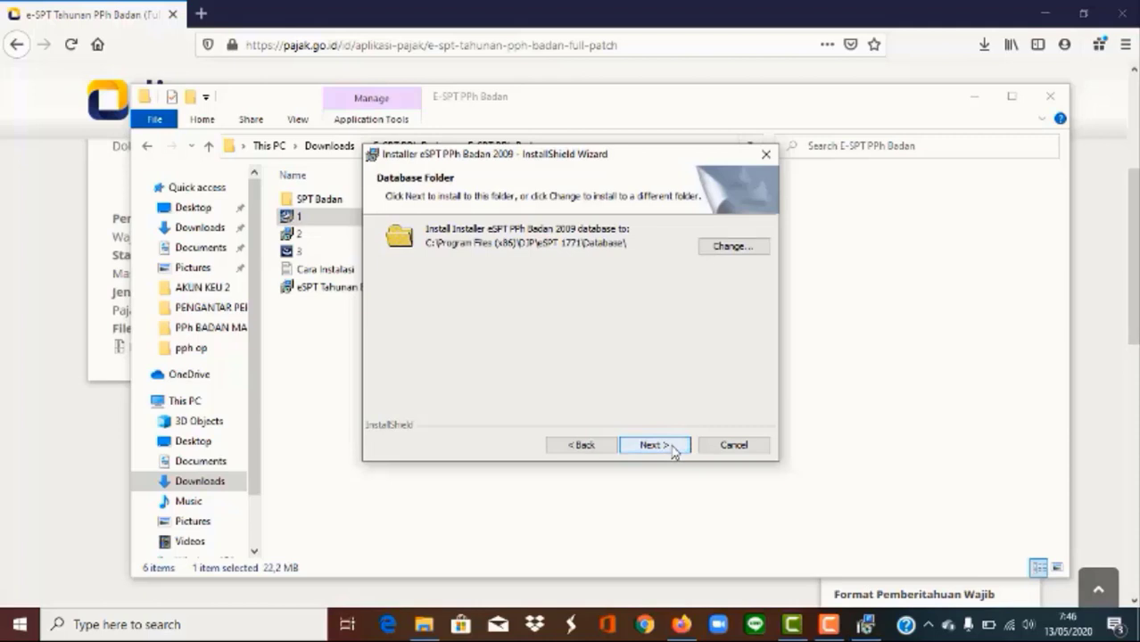
left_click(660, 445)
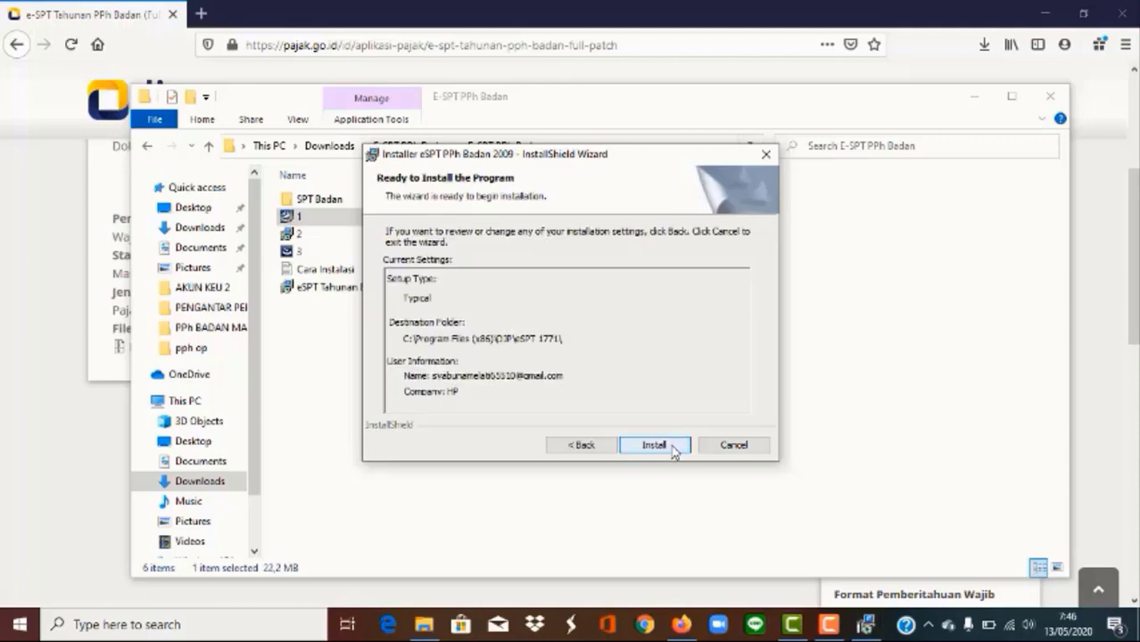
left_click(672, 448)
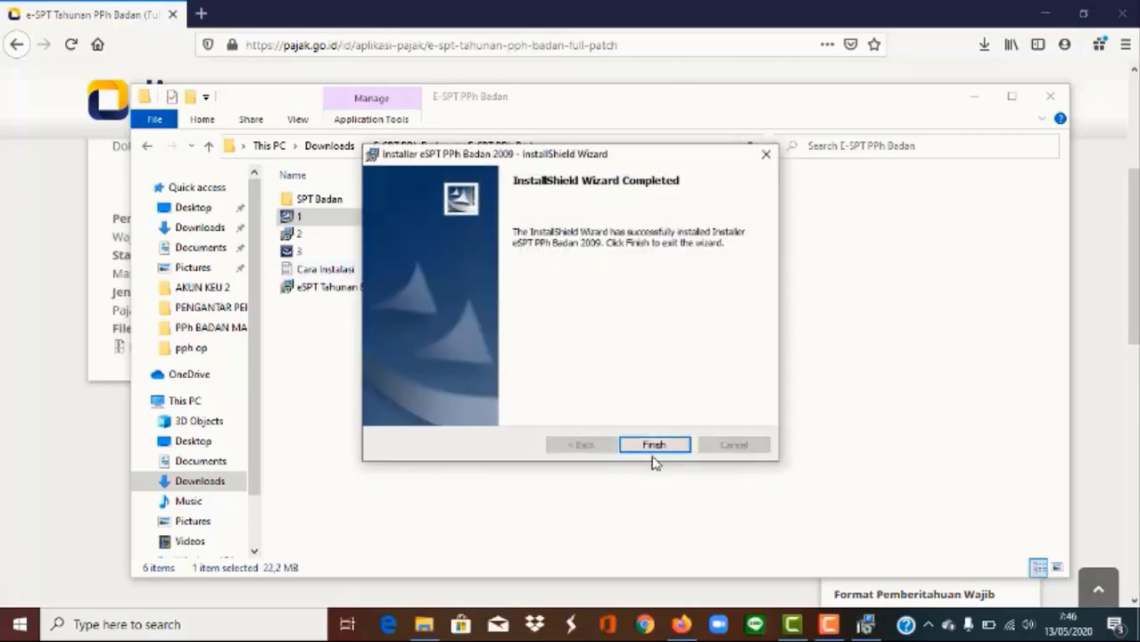
left_click(653, 448)
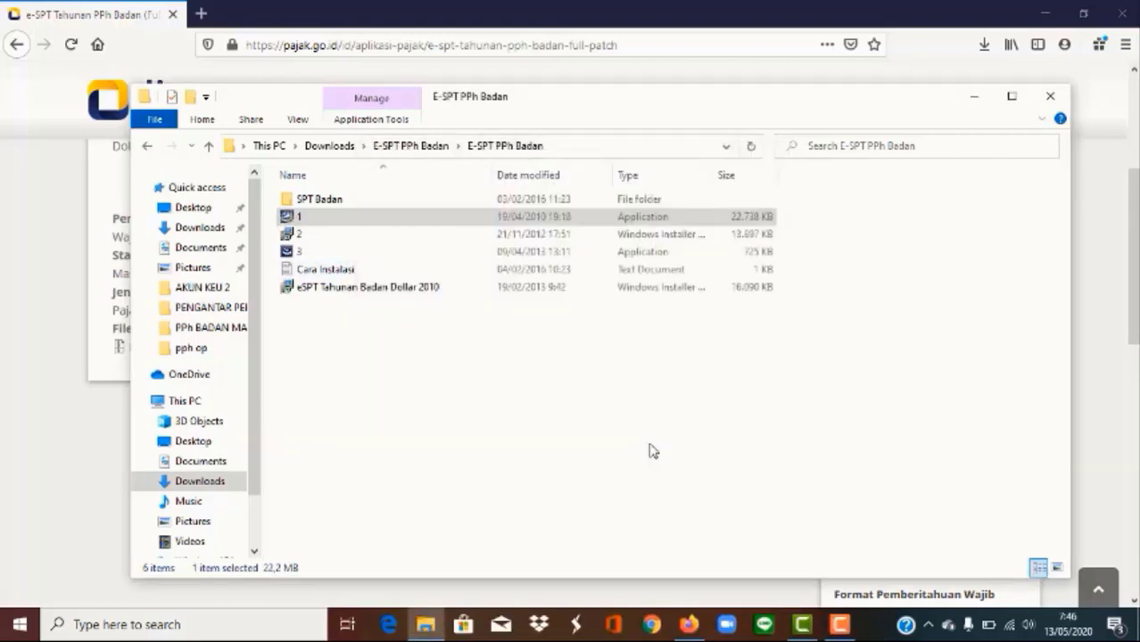
Step: Install eSPT PPh Badan 2010 from installer 2, keeping default customer info and folders
double_click(386, 235)
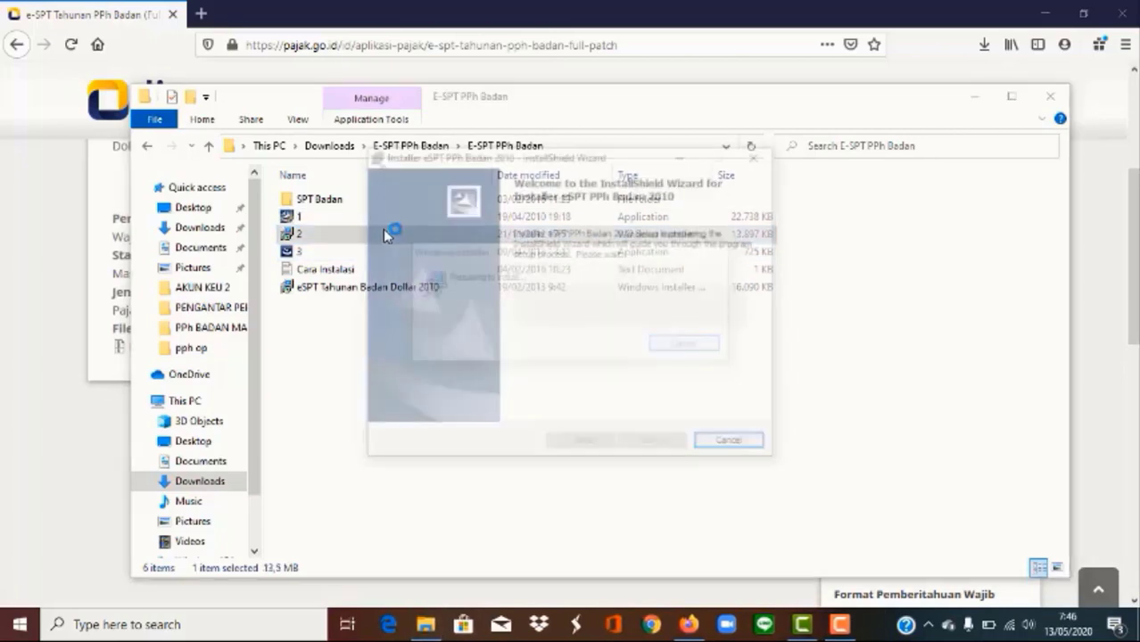
left_click(654, 444)
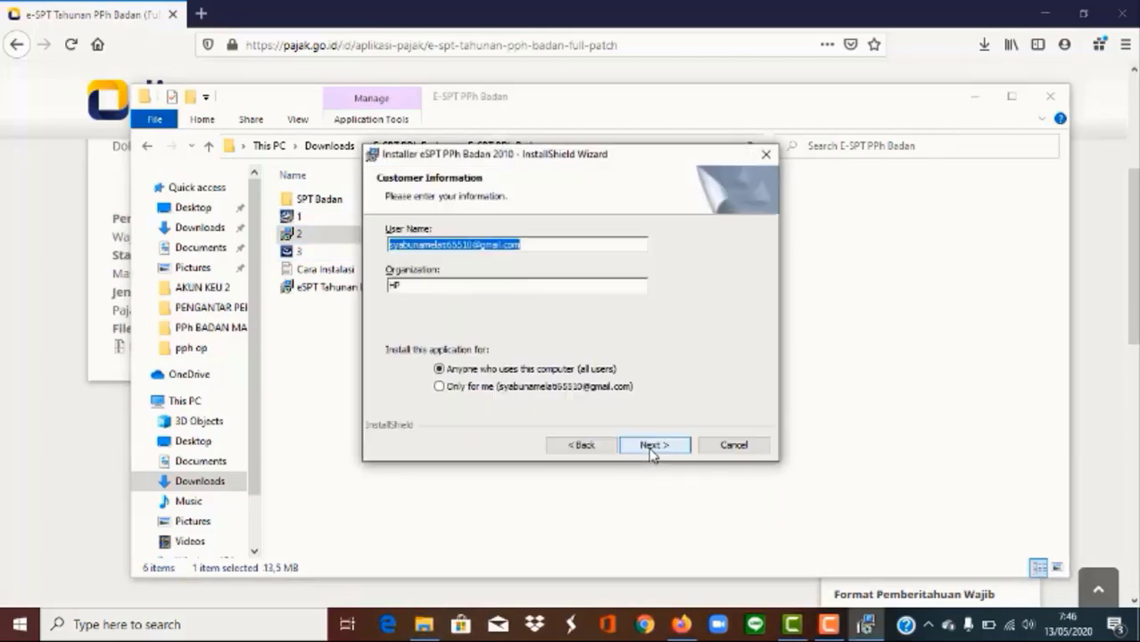
left_click(625, 445)
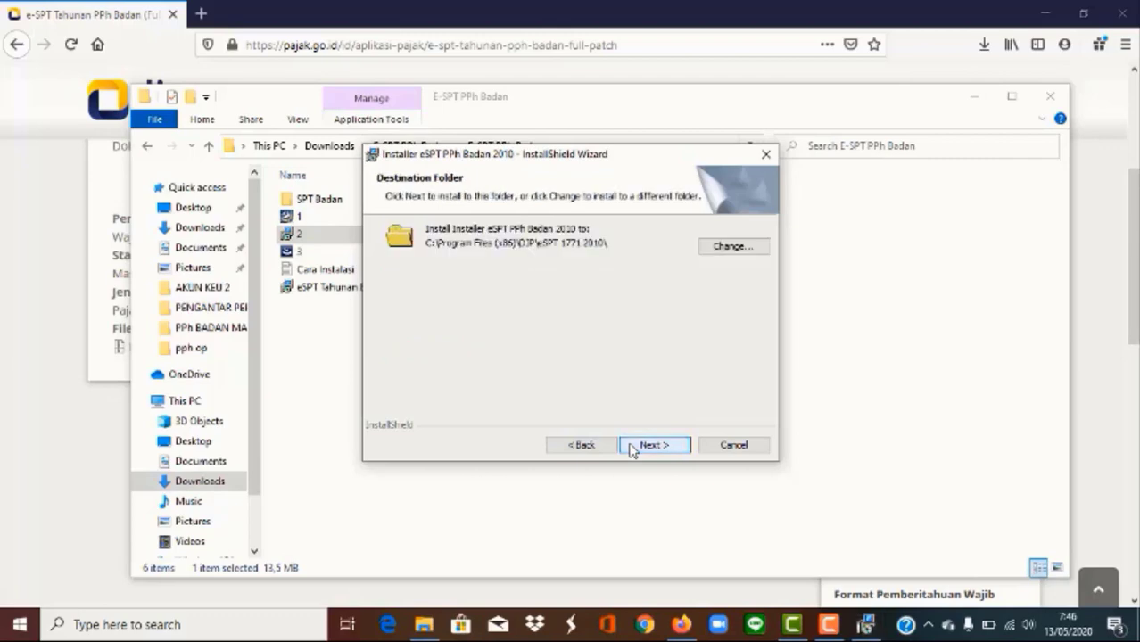
left_click(632, 446)
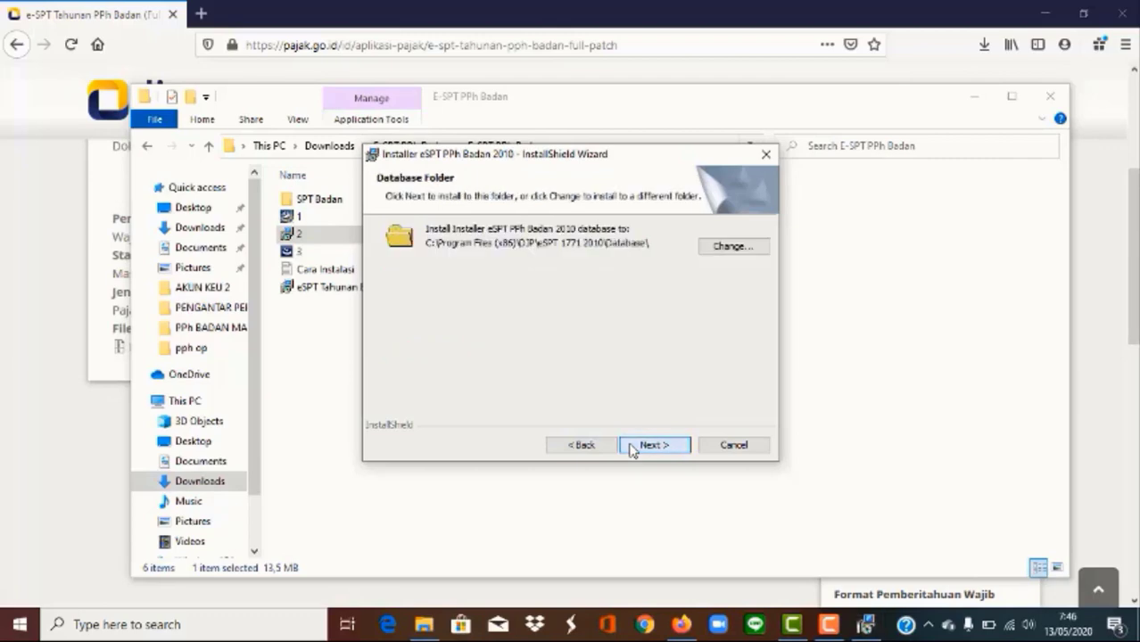
left_click(632, 446)
left_click(631, 446)
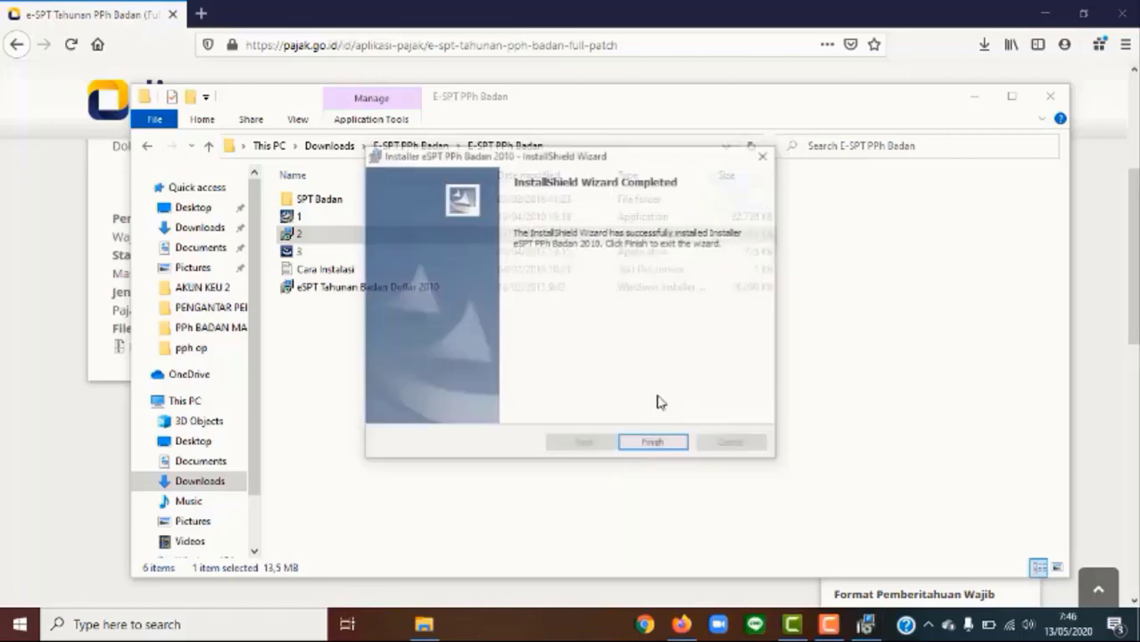
left_click(654, 443)
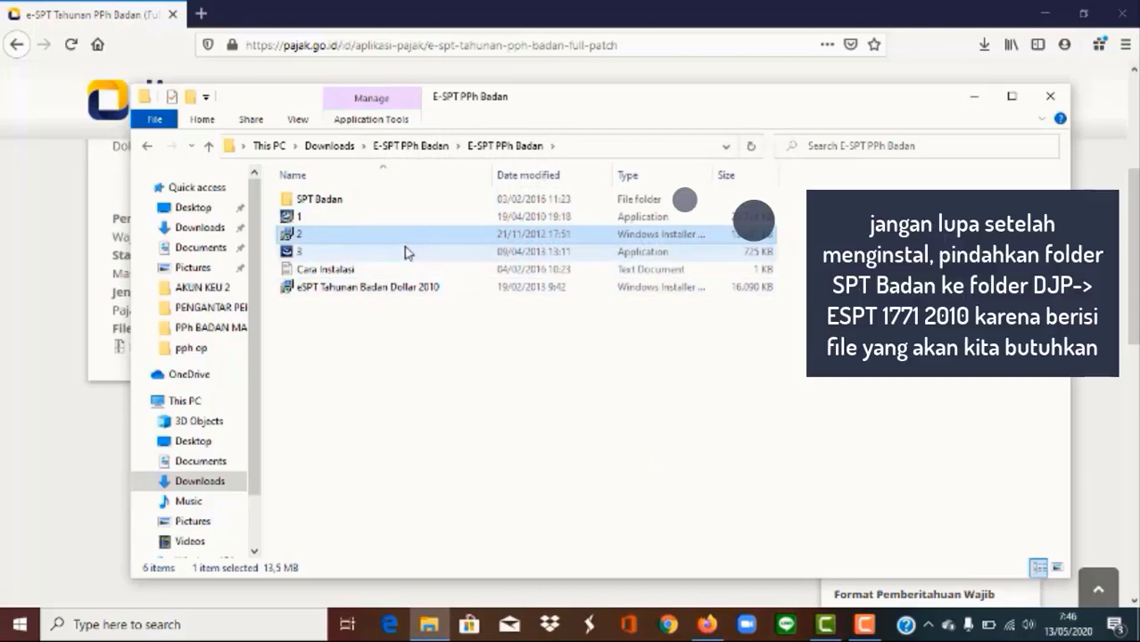
left_click(406, 254)
Step: Apply the eSPT PPh Badan 2010 update from installer 3
double_click(406, 257)
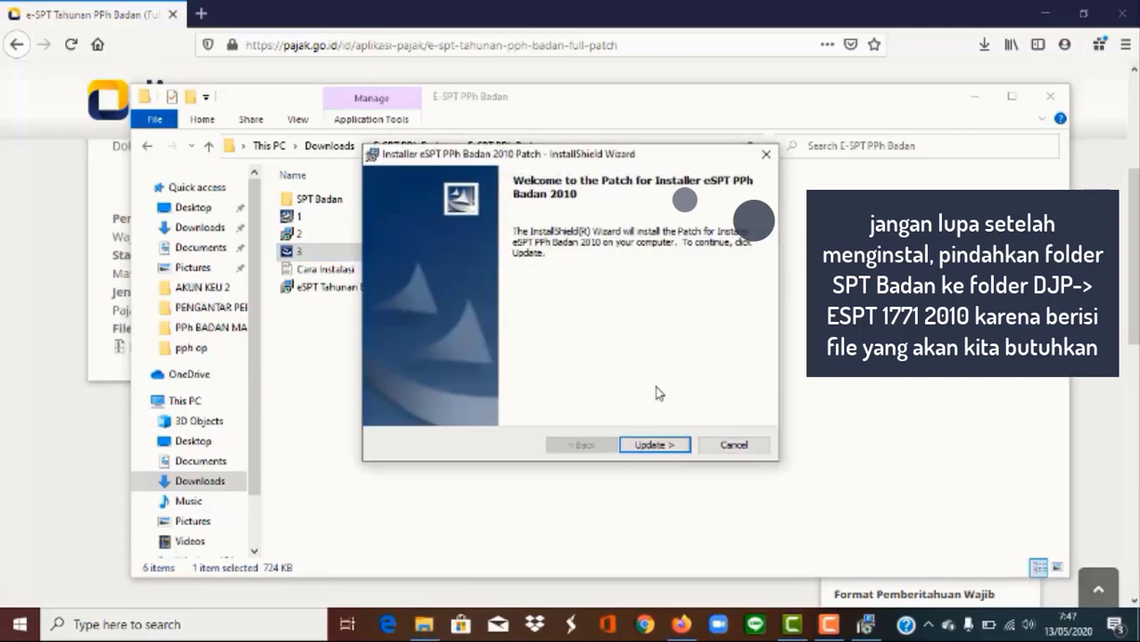
left_click(664, 446)
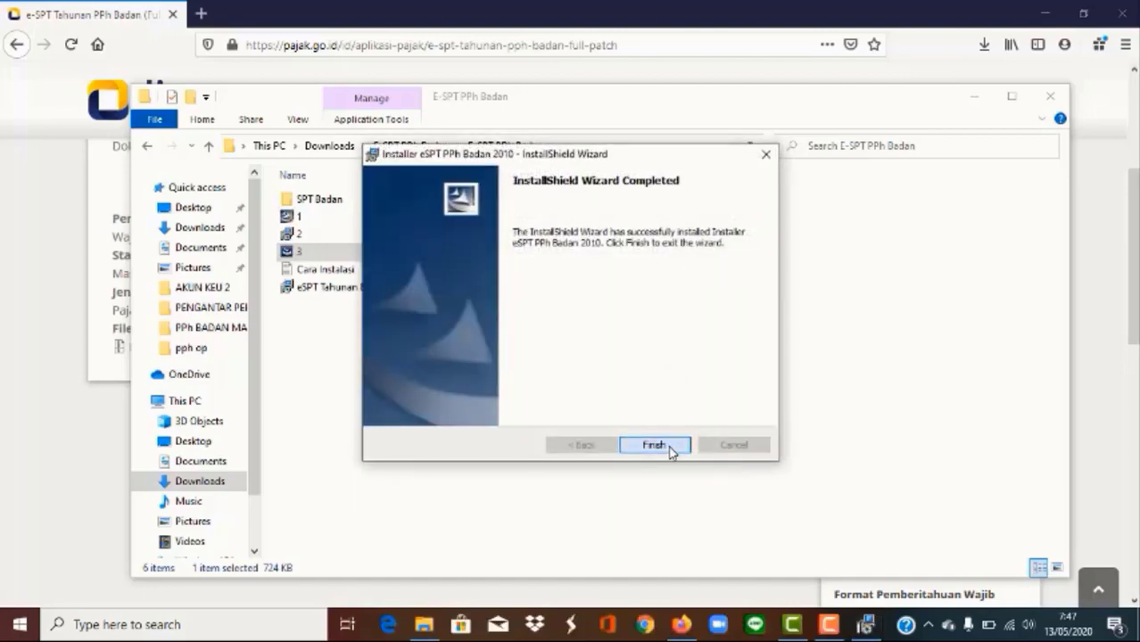
left_click(654, 444)
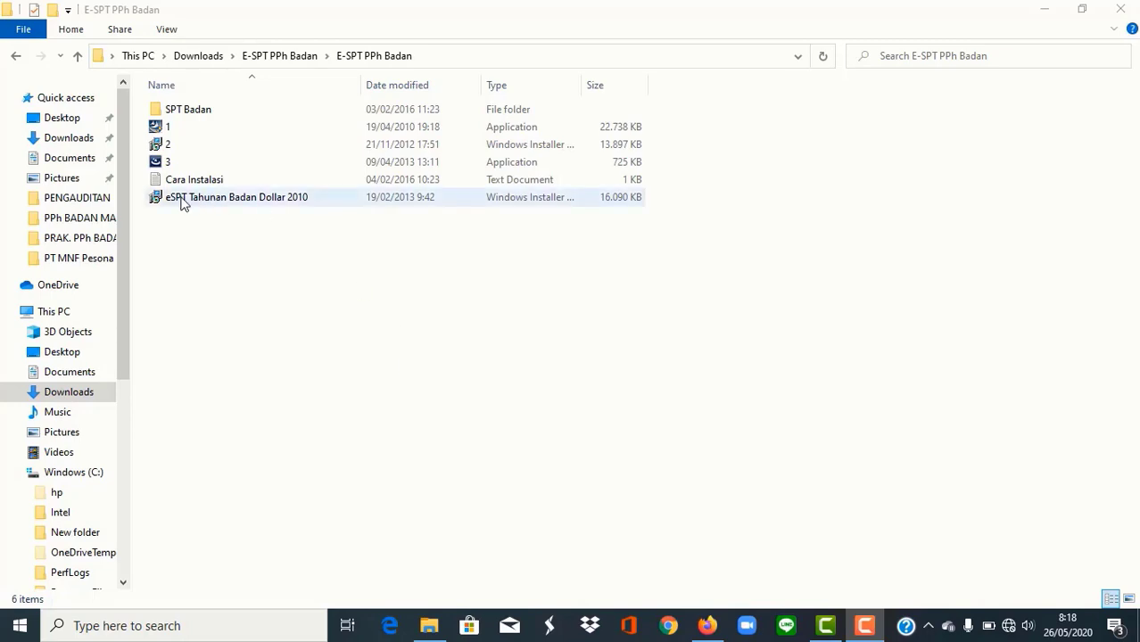
Step: Open the Database folder under C:\Program Files (x86)\DJP\eSPT 1771 2010
scroll(114, 312, "down", 3)
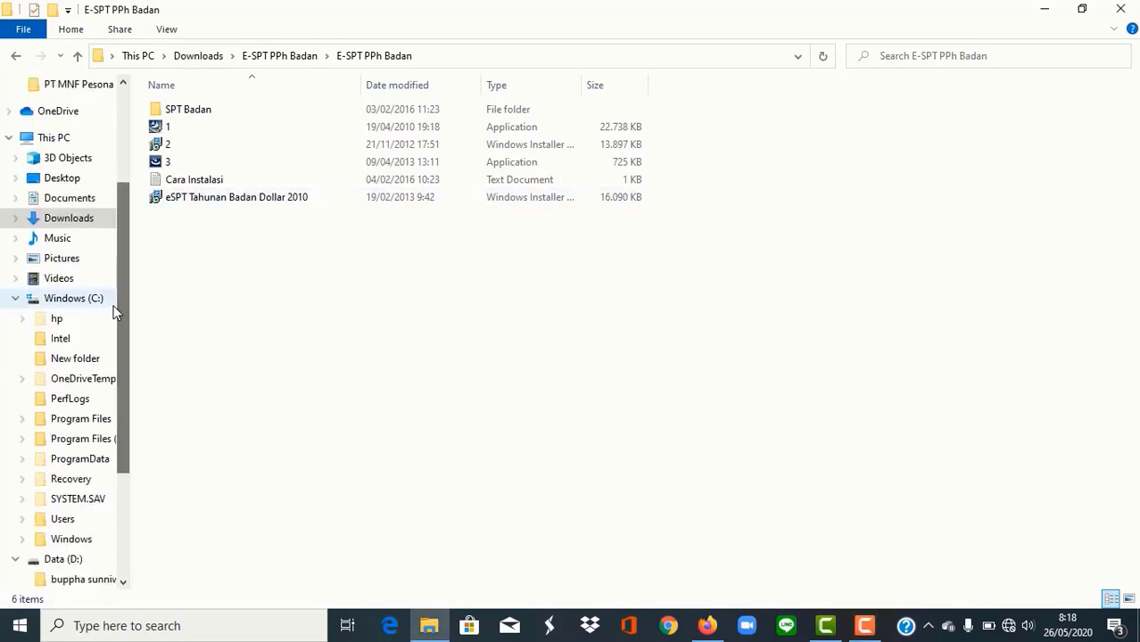
left_click(102, 302)
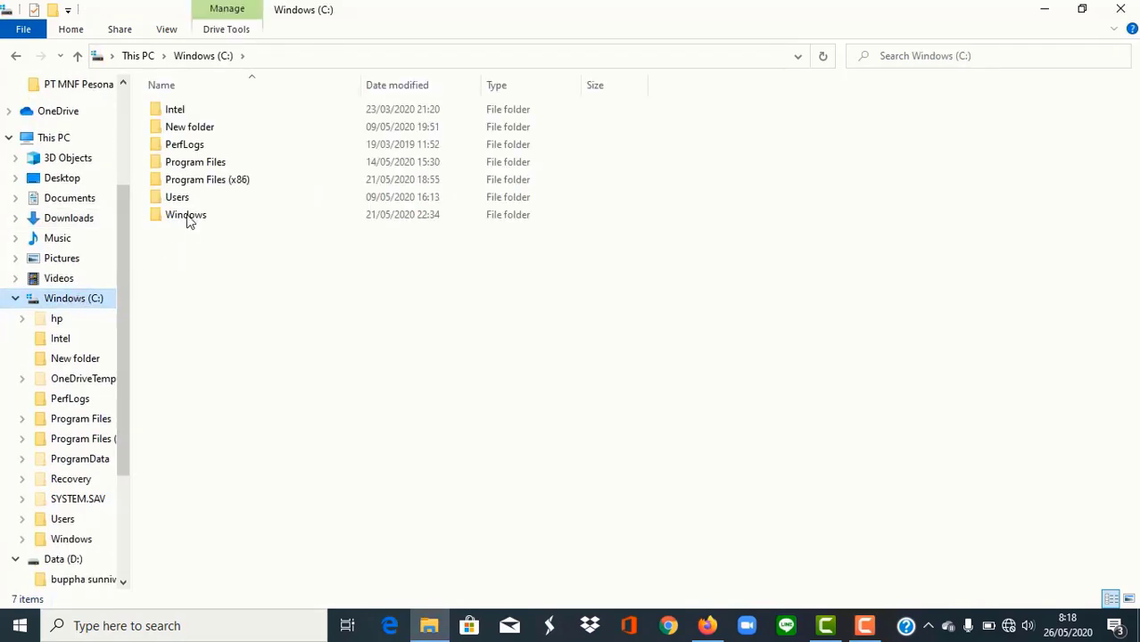
double_click(224, 181)
left_click(174, 145)
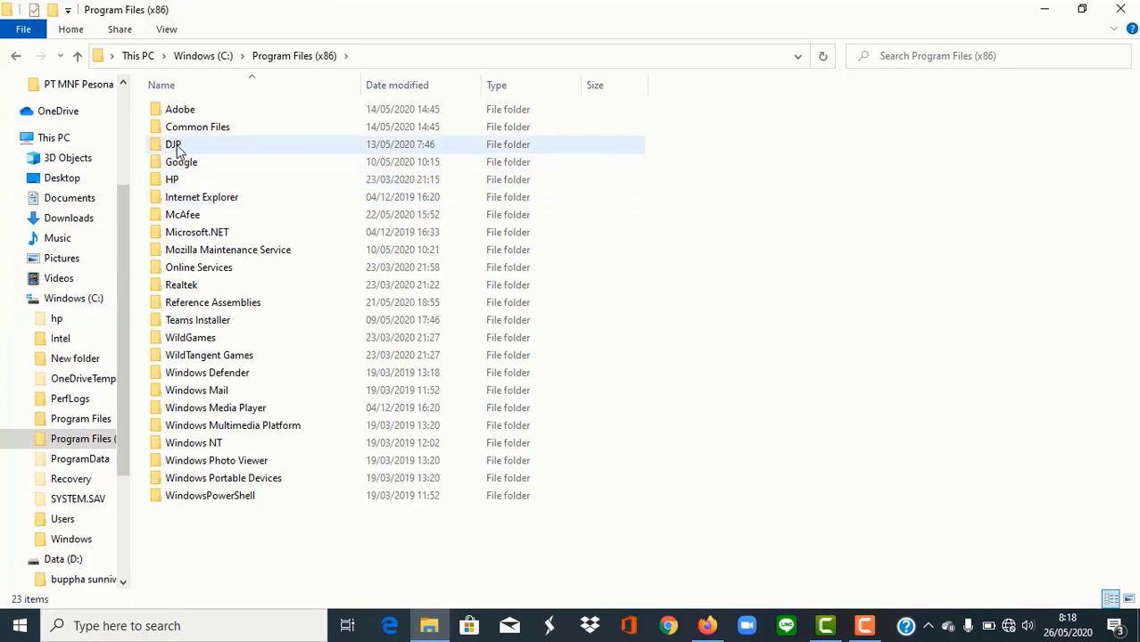
double_click(175, 146)
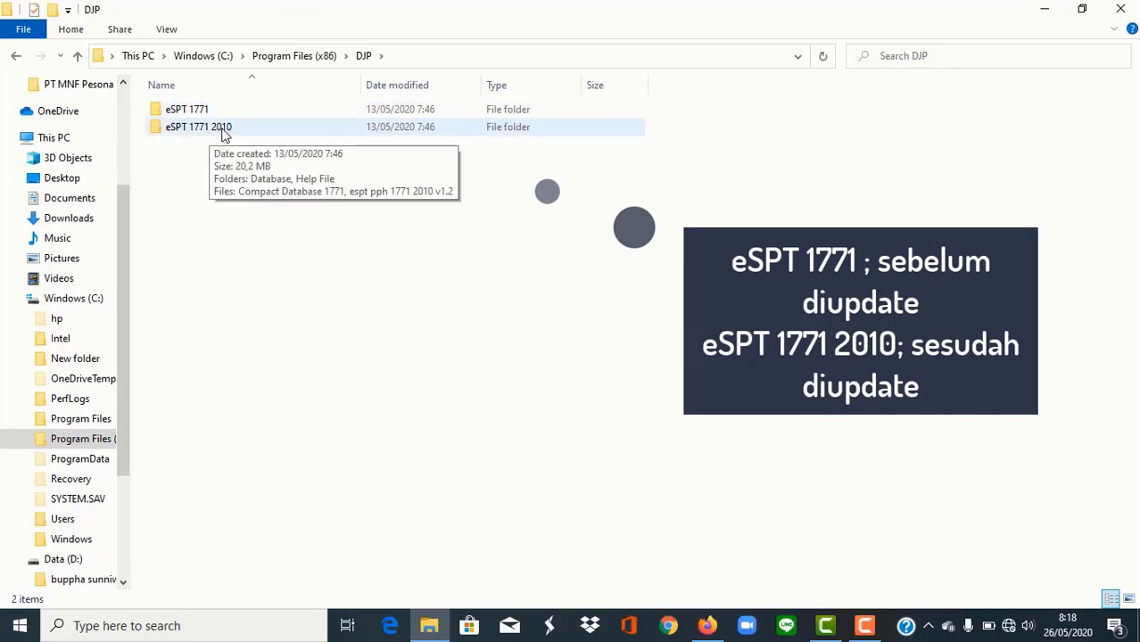
left_click(328, 130)
key("F2")
left_click(275, 152)
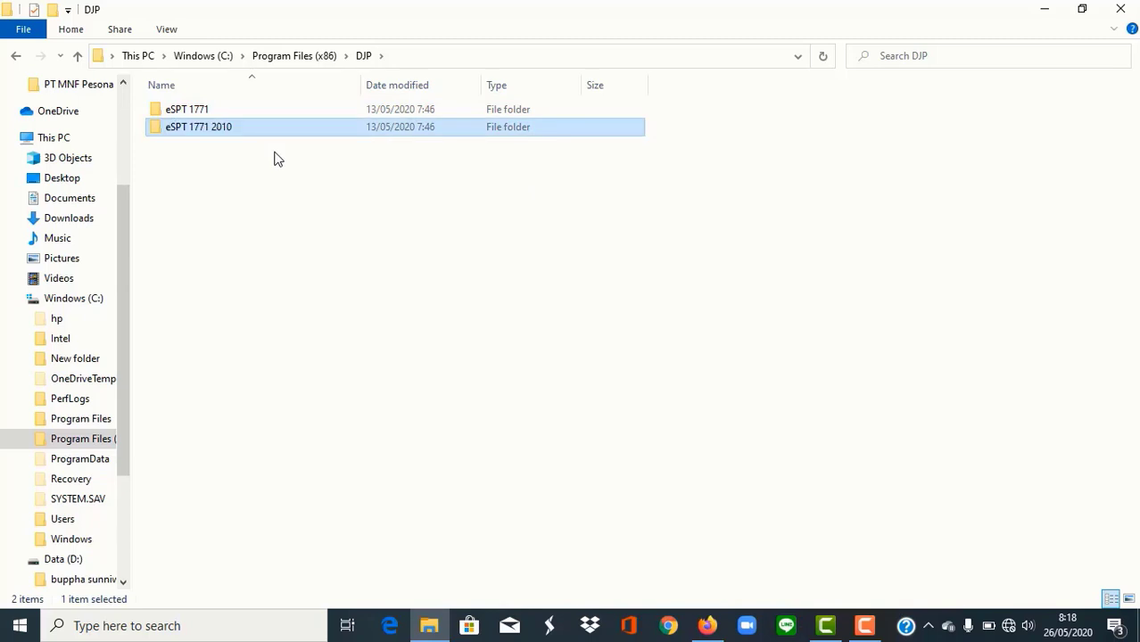
double_click(278, 132)
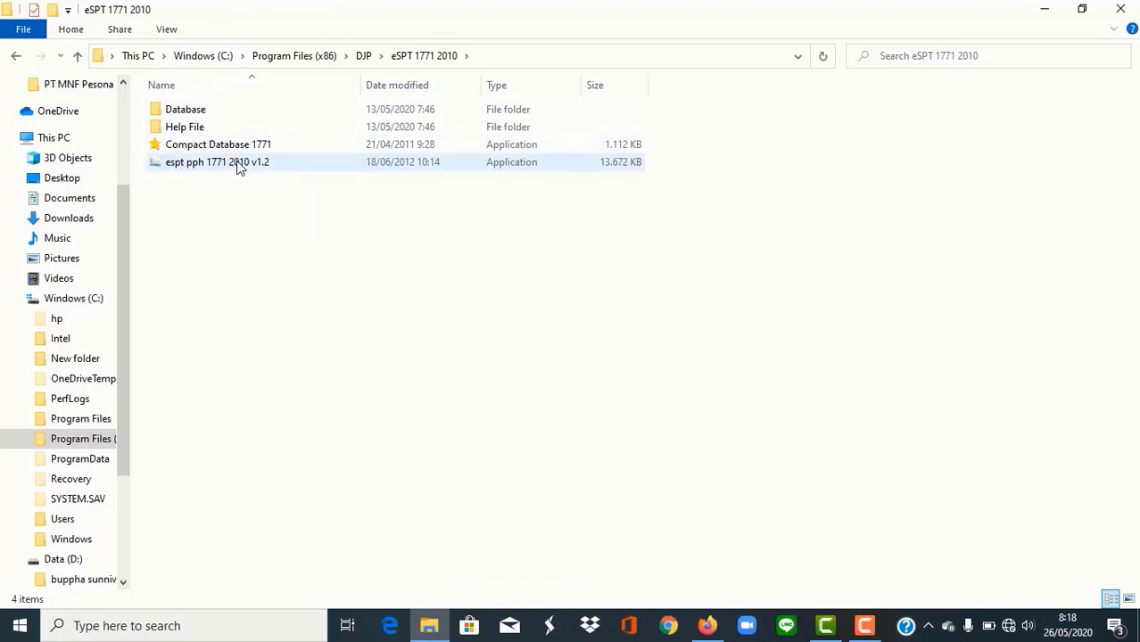
double_click(250, 110)
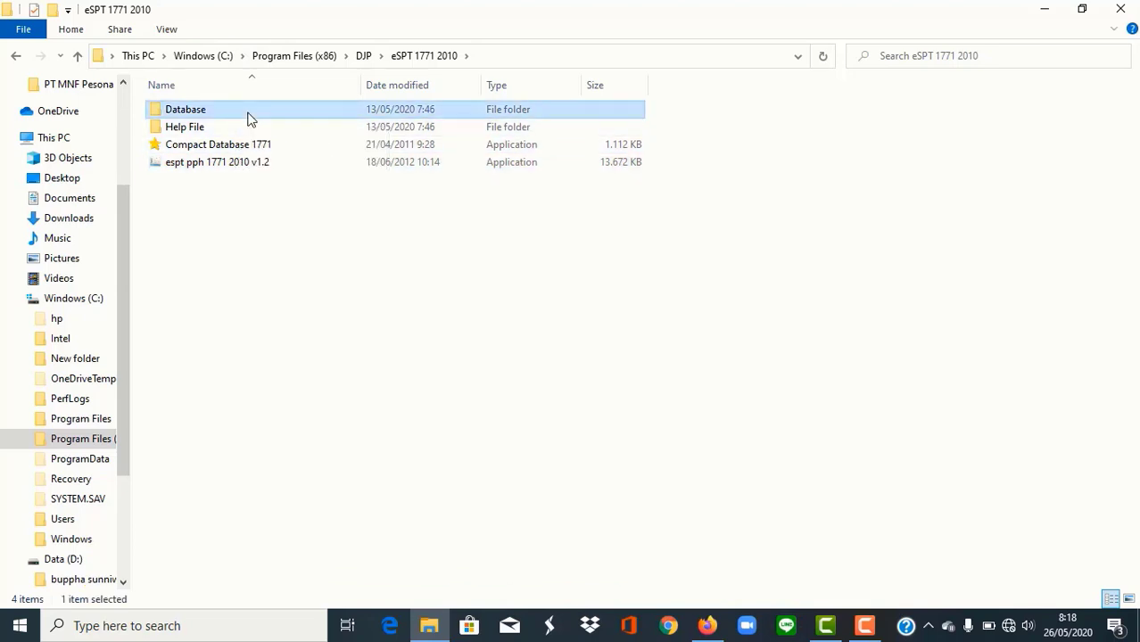
Step: Copy the db17712010 database into the D:\PT MNF Pesona Indonesia folder
left_click(250, 111)
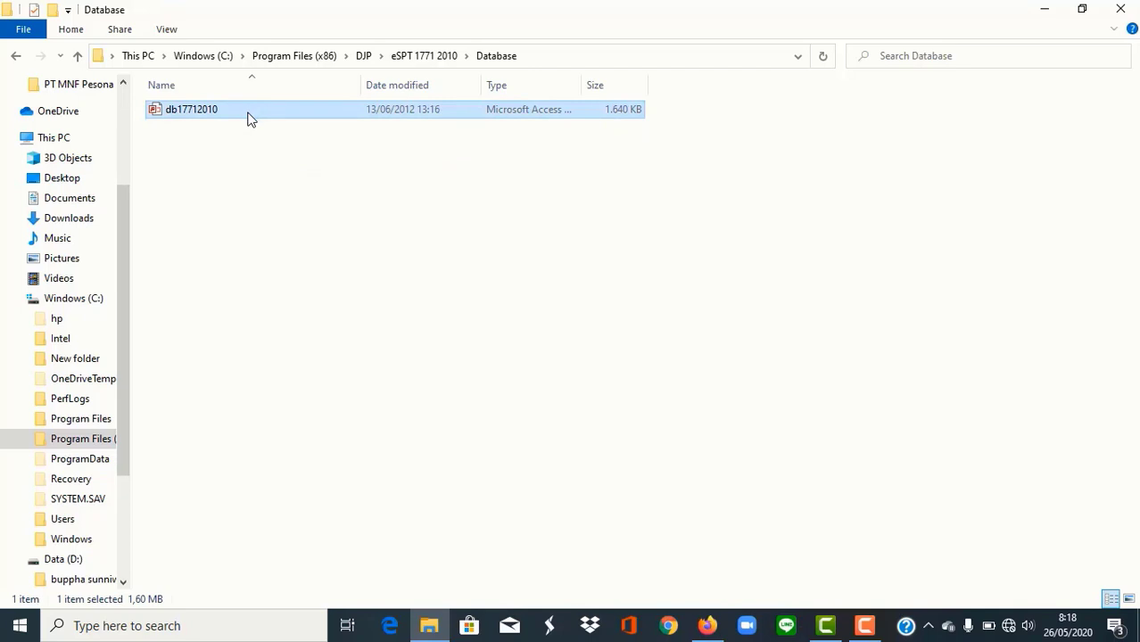
right_click(249, 116)
left_click(284, 406)
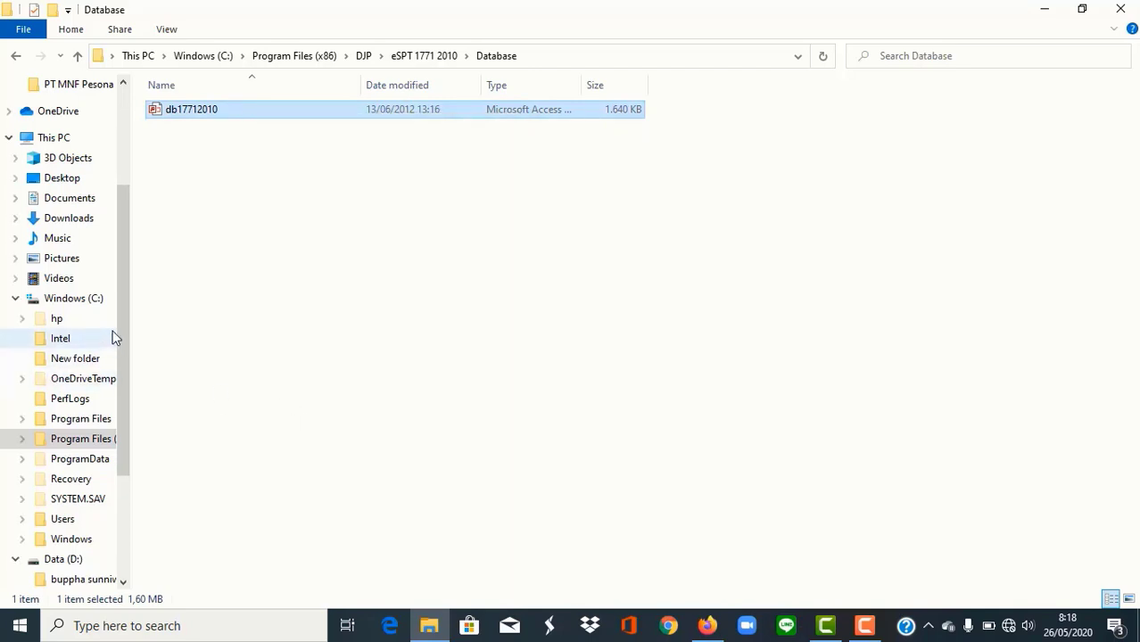
left_click_drag(125, 319, 128, 418)
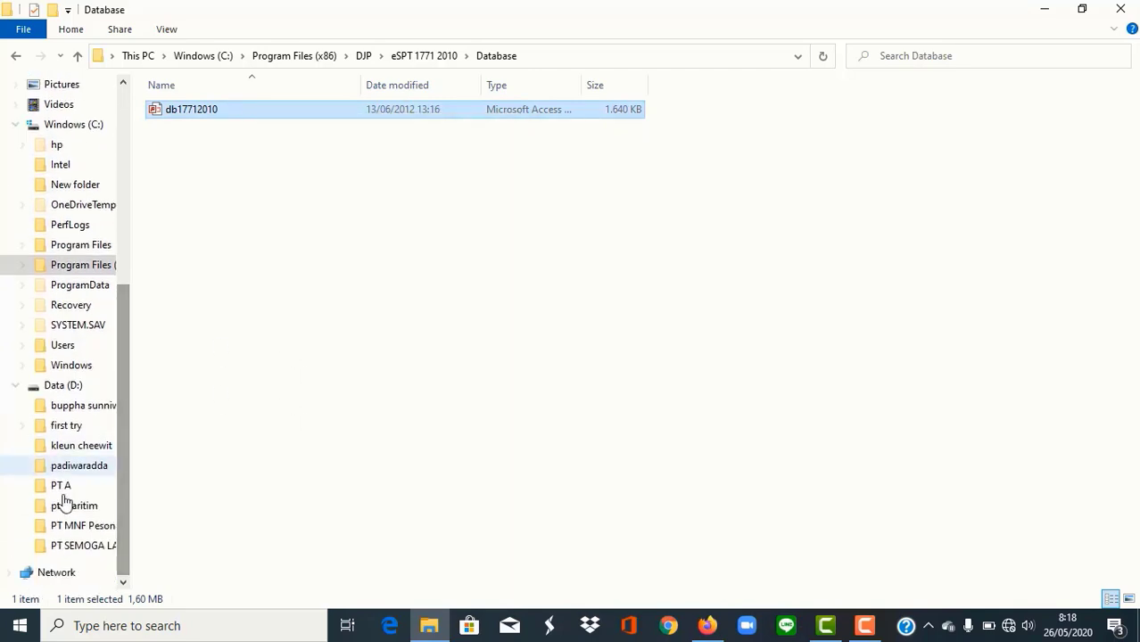
left_click(60, 527)
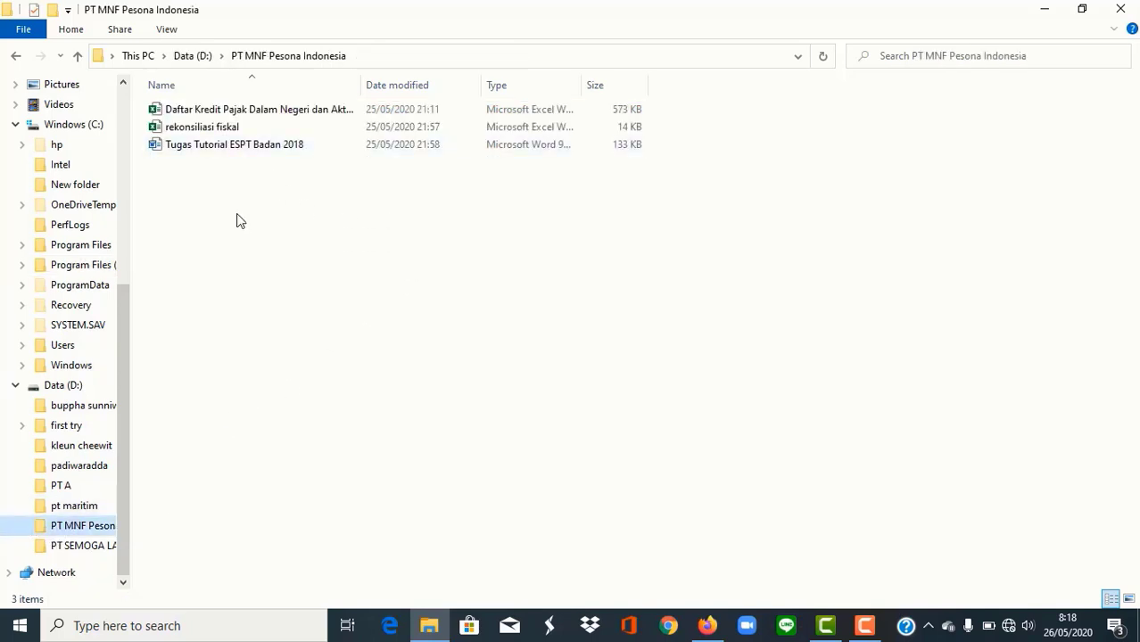
key("ctrl+v")
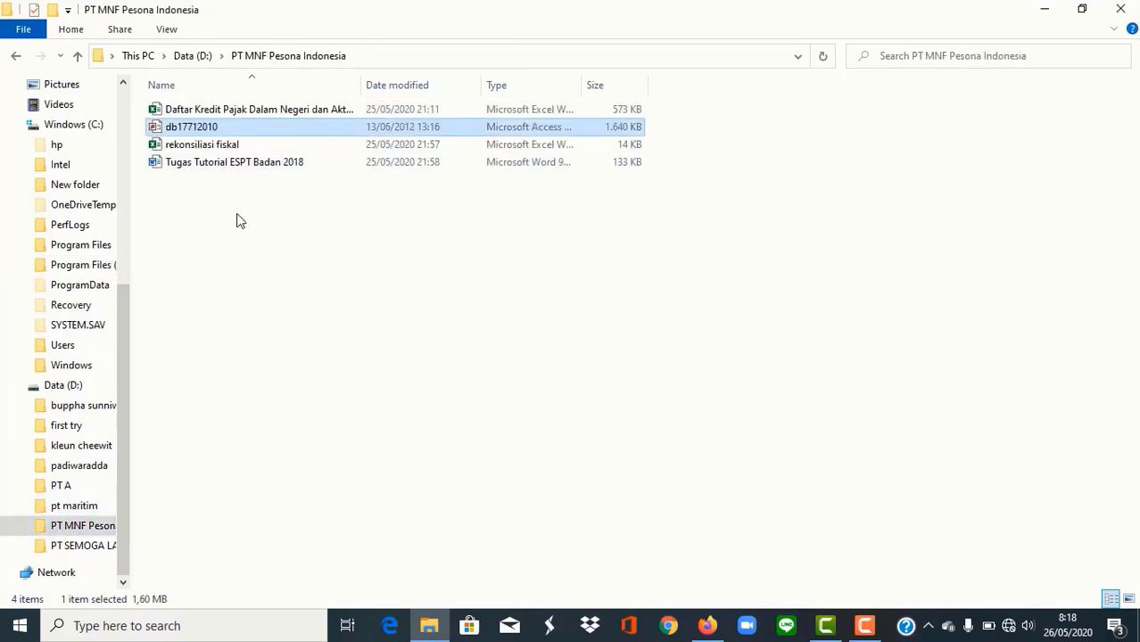
Step: Rename the pasted database copy to 'PT MNF PESONA INDONESIA'
right_click(324, 126)
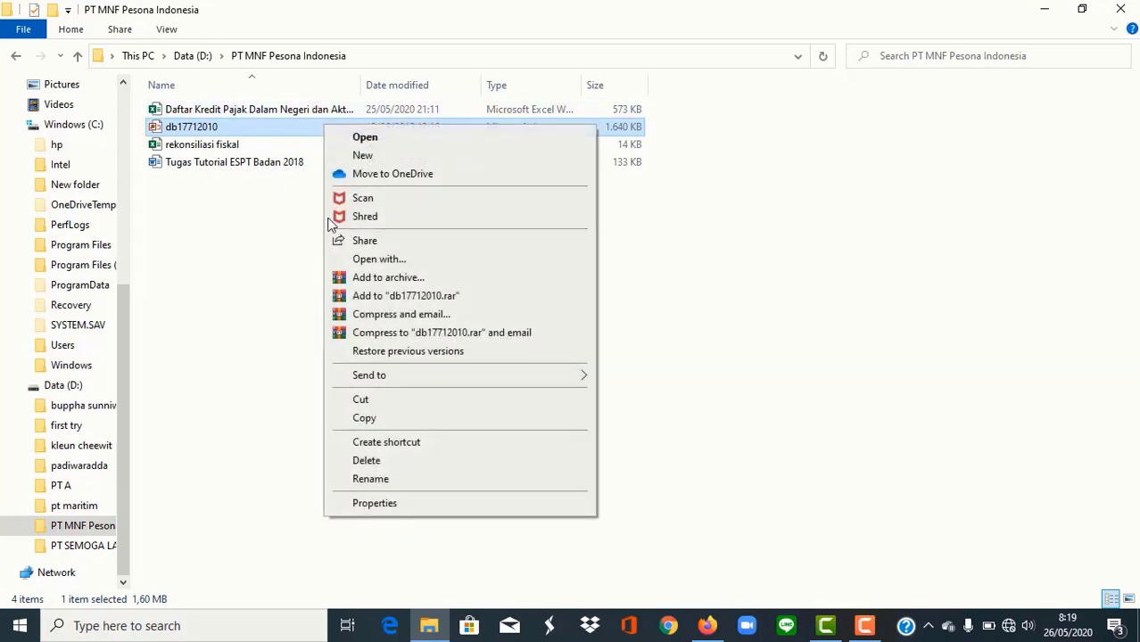
left_click(368, 480)
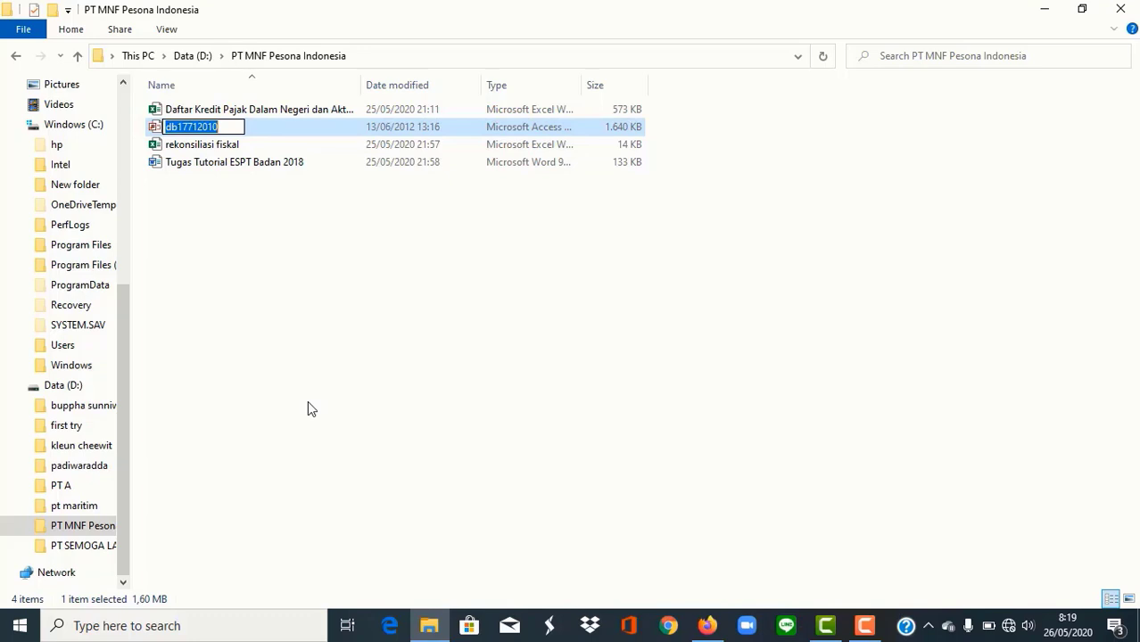
type("PT")
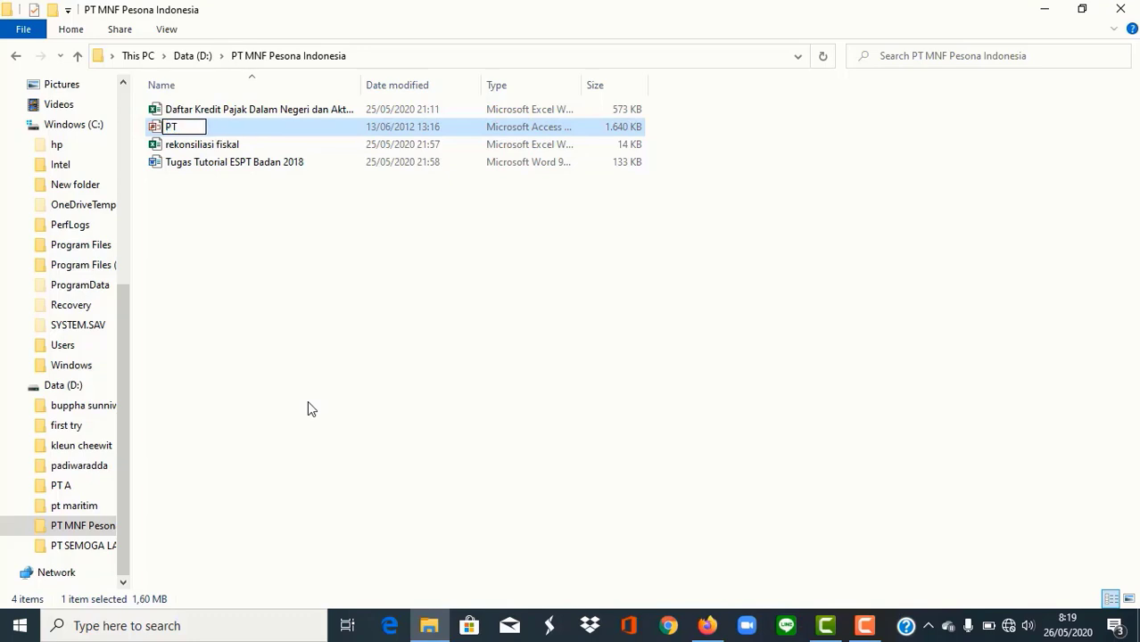
type(" MNF PESONA INDONESIA")
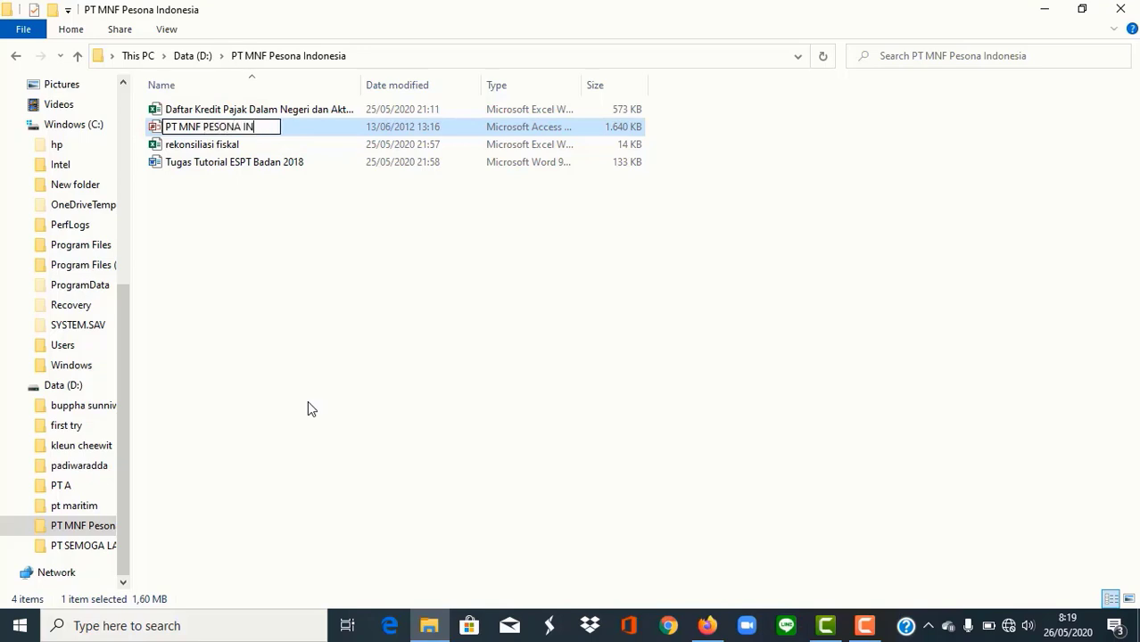
key("Return")
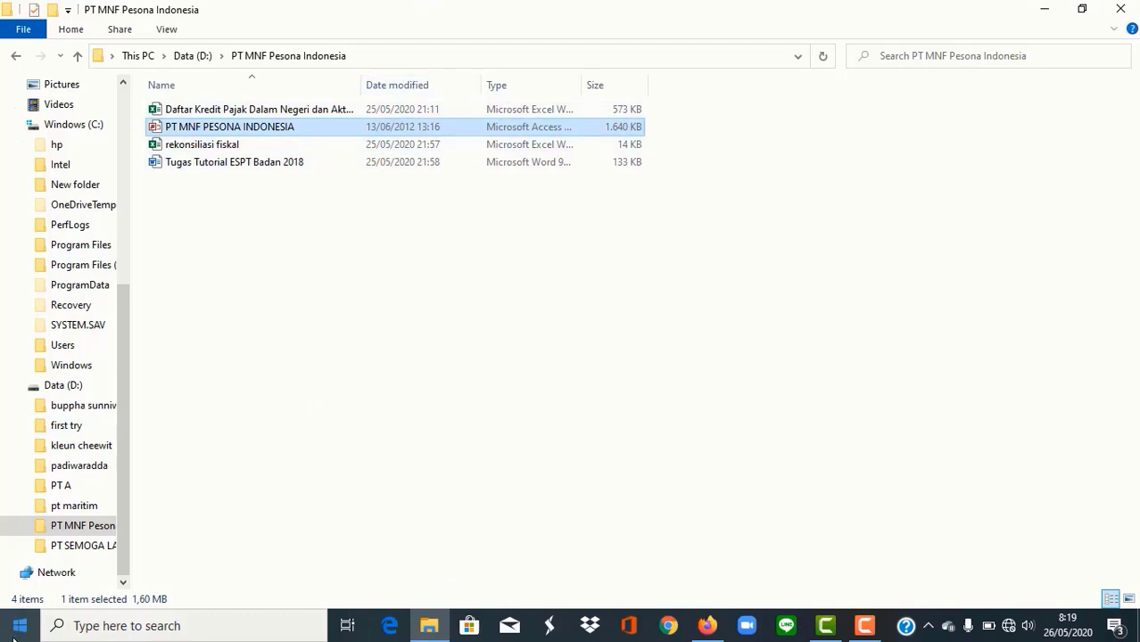
Step: Start a new System DSN using the Microsoft Access driver in the 32-bit ODBC administrator
left_click(79, 627)
type("ODBC")
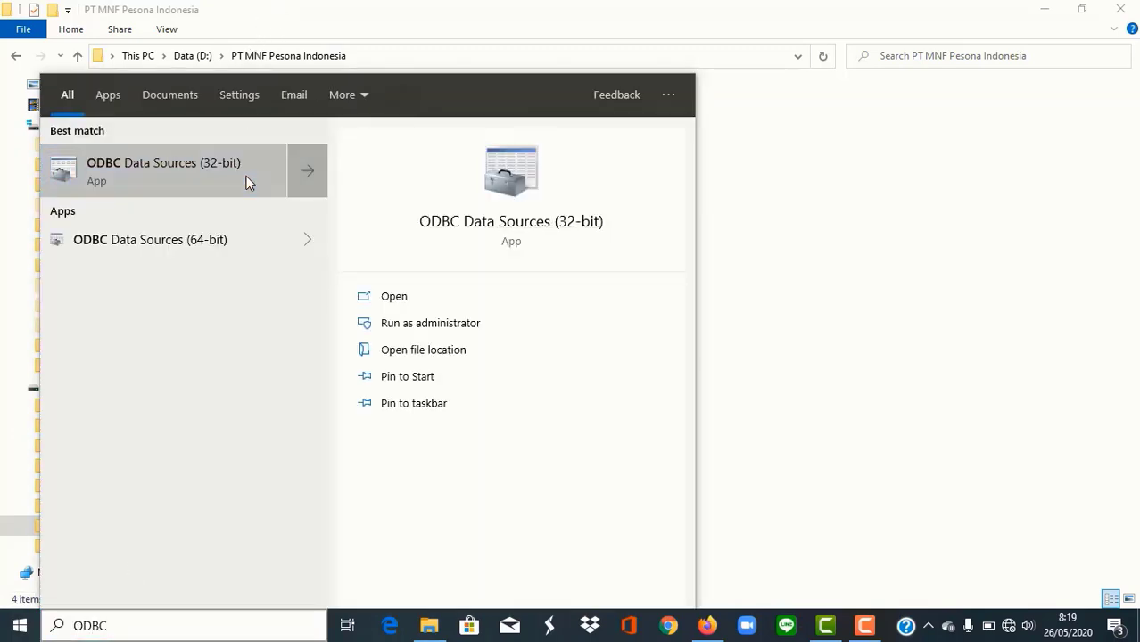
left_click(246, 176)
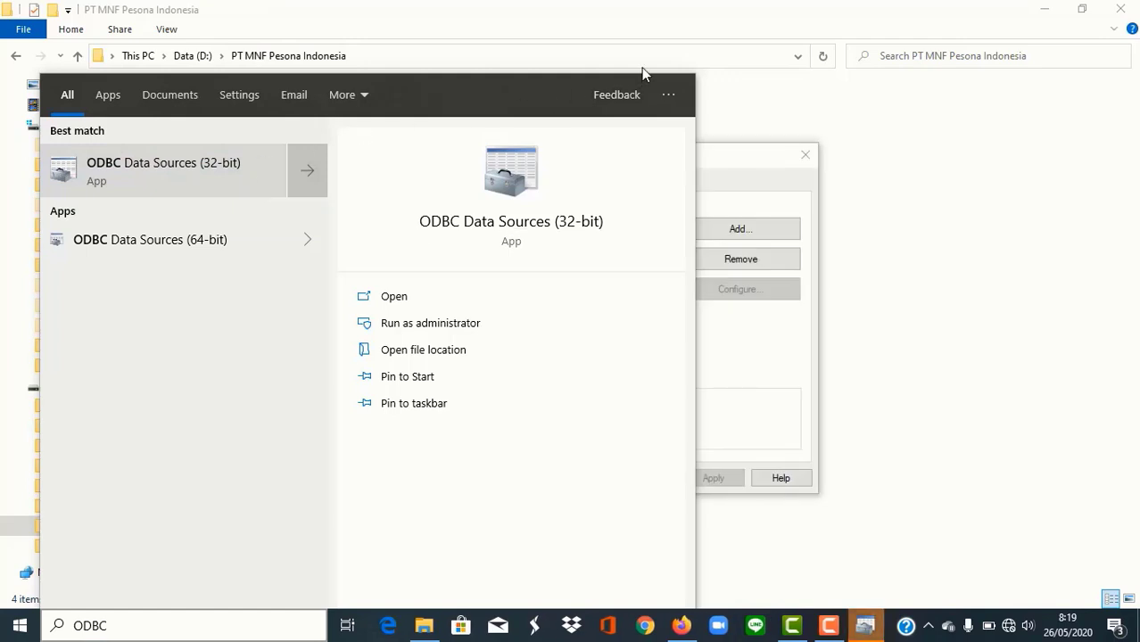
left_click(738, 107)
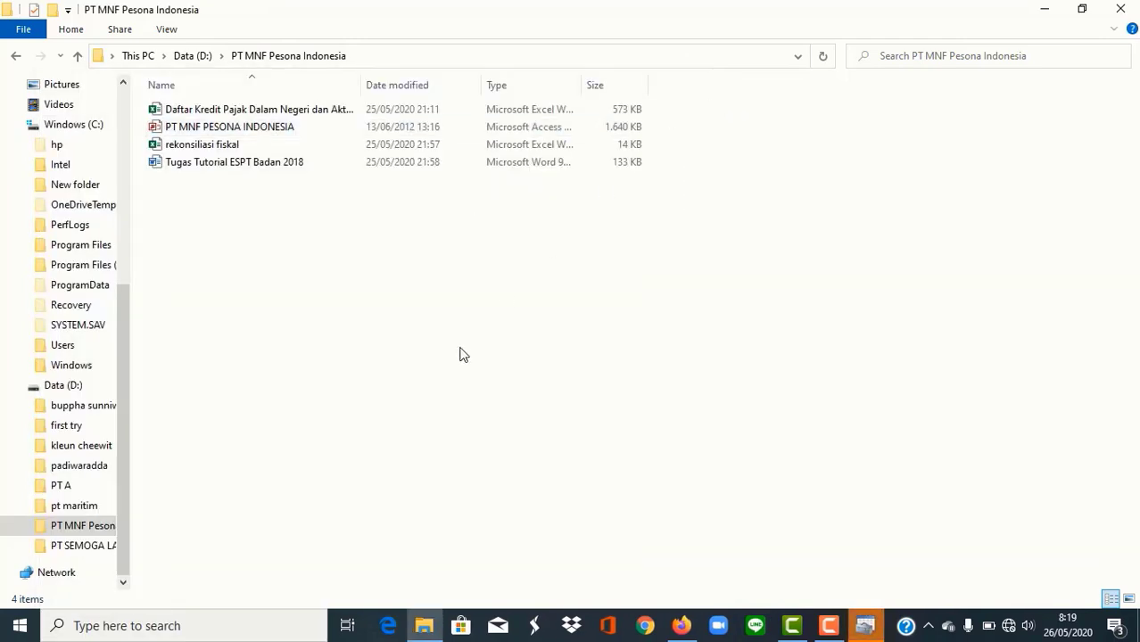
left_click(864, 626)
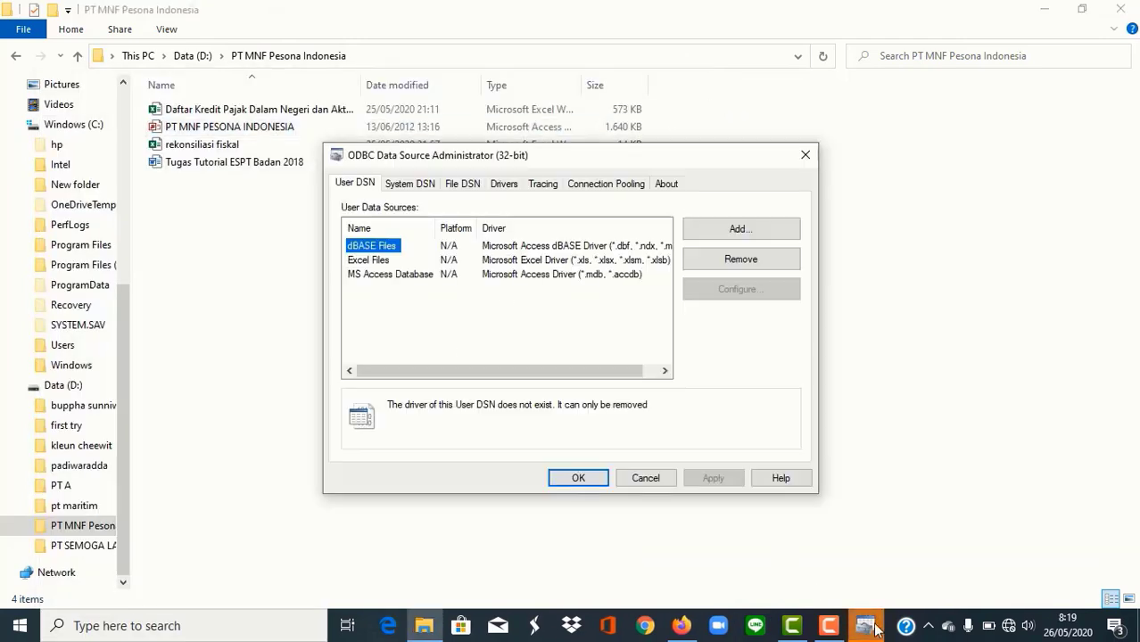
left_click(415, 188)
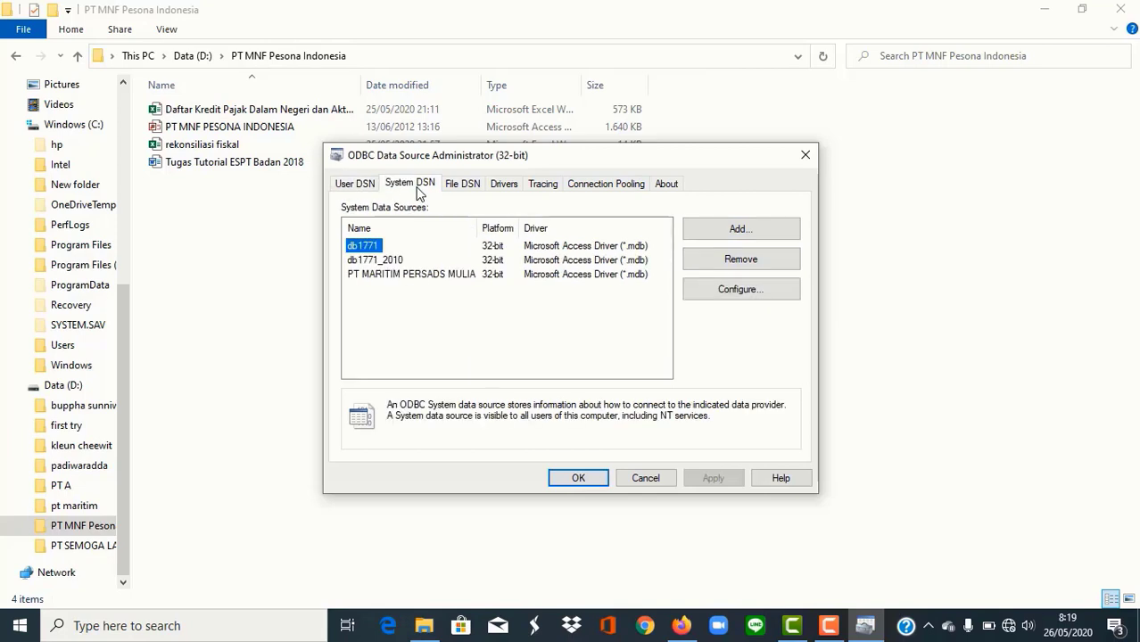
left_click(789, 236)
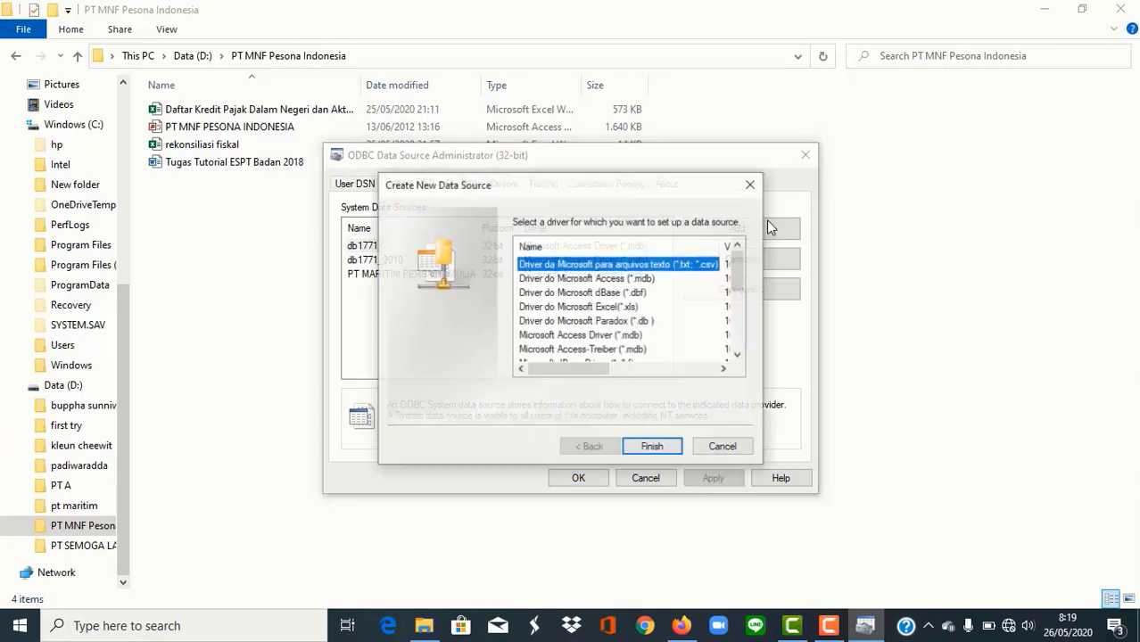
scroll(737, 281, "down", 2)
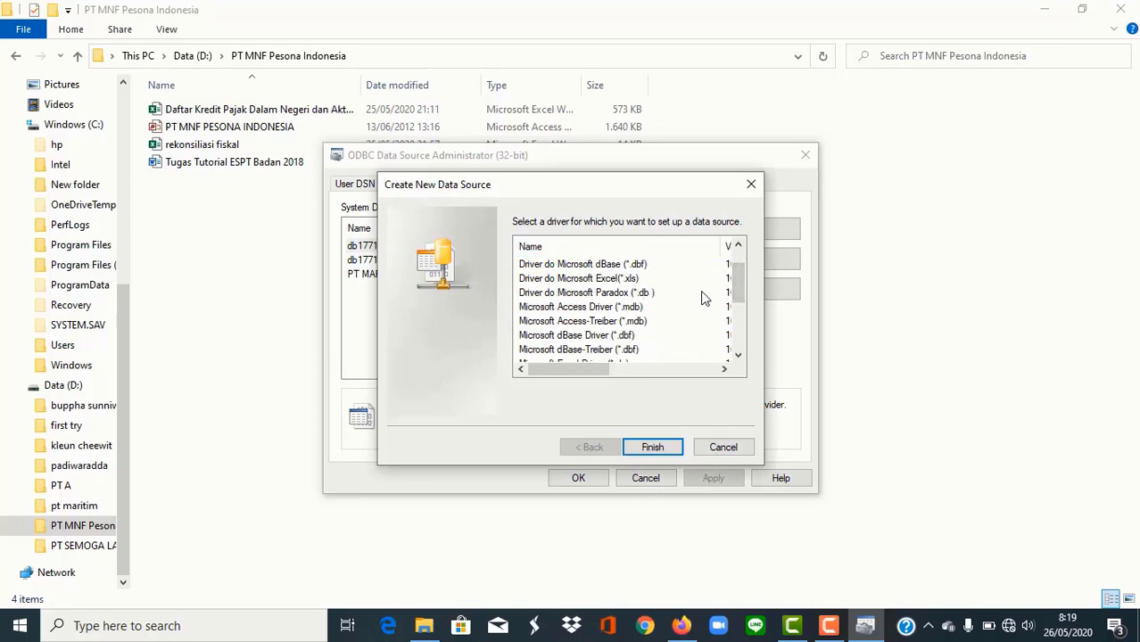
double_click(636, 308)
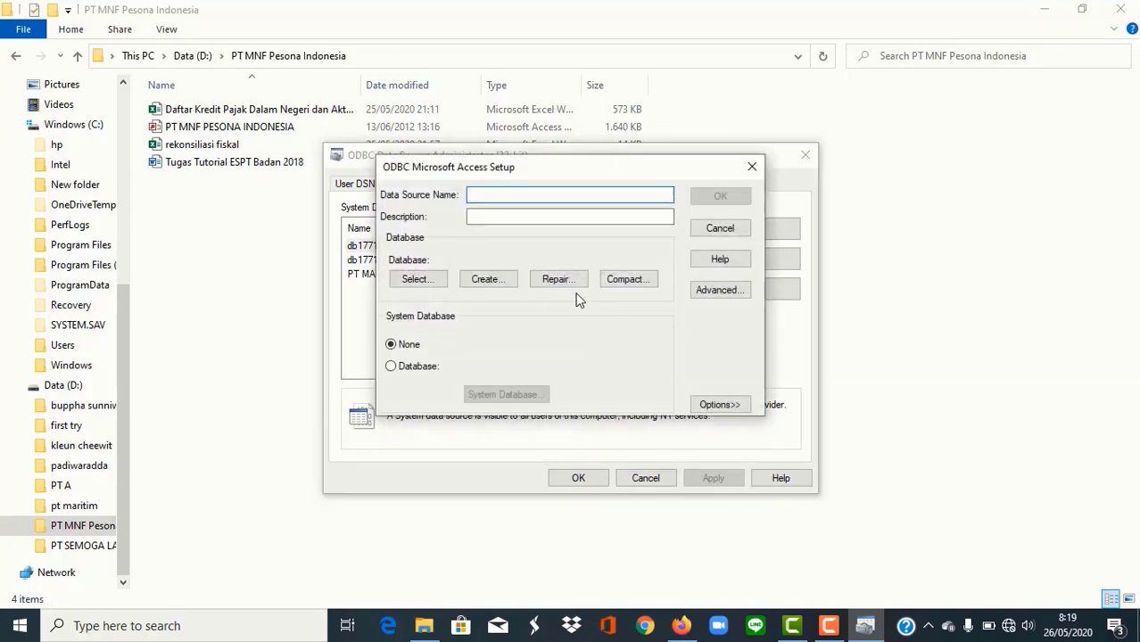
Step: Select PT MNF PESONA INDONESIA.mdb from the PT MNF Pesona folder on drive D as the database
left_click(414, 279)
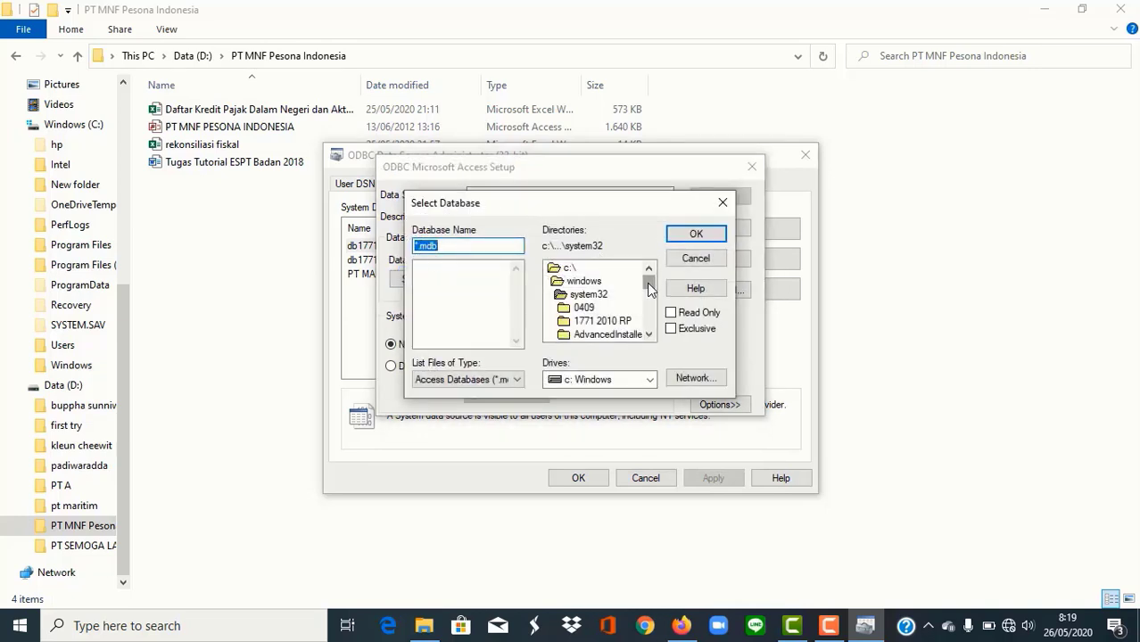
mouse_move(649, 288)
left_mouse_down()
mouse_move(648, 310)
mouse_move(649, 297)
left_mouse_up()
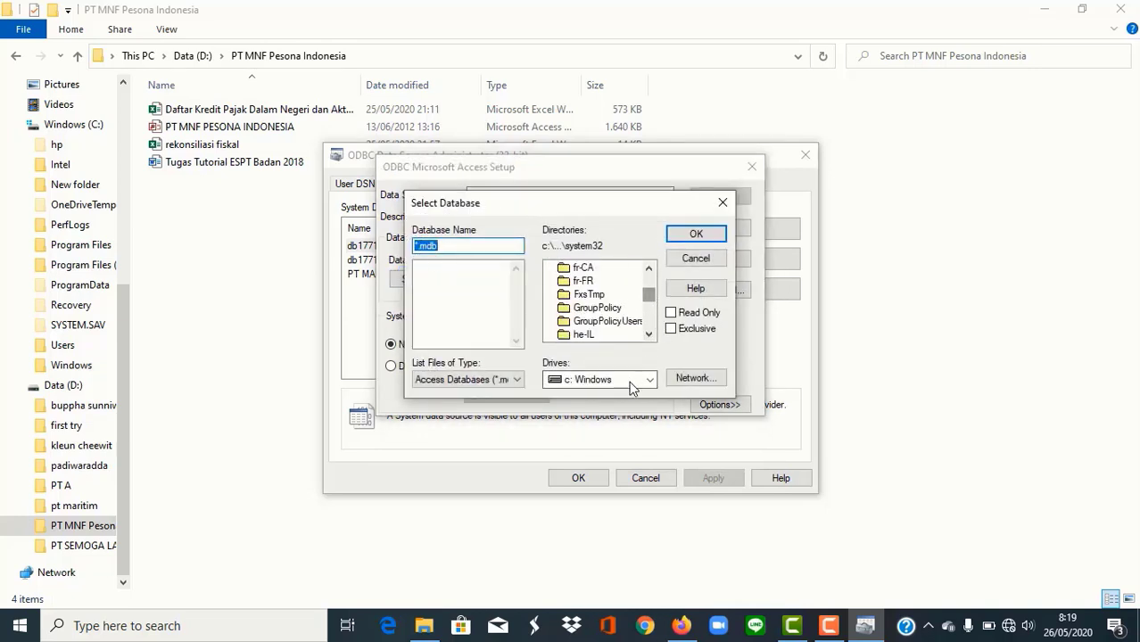
left_click(630, 382)
left_click(606, 399)
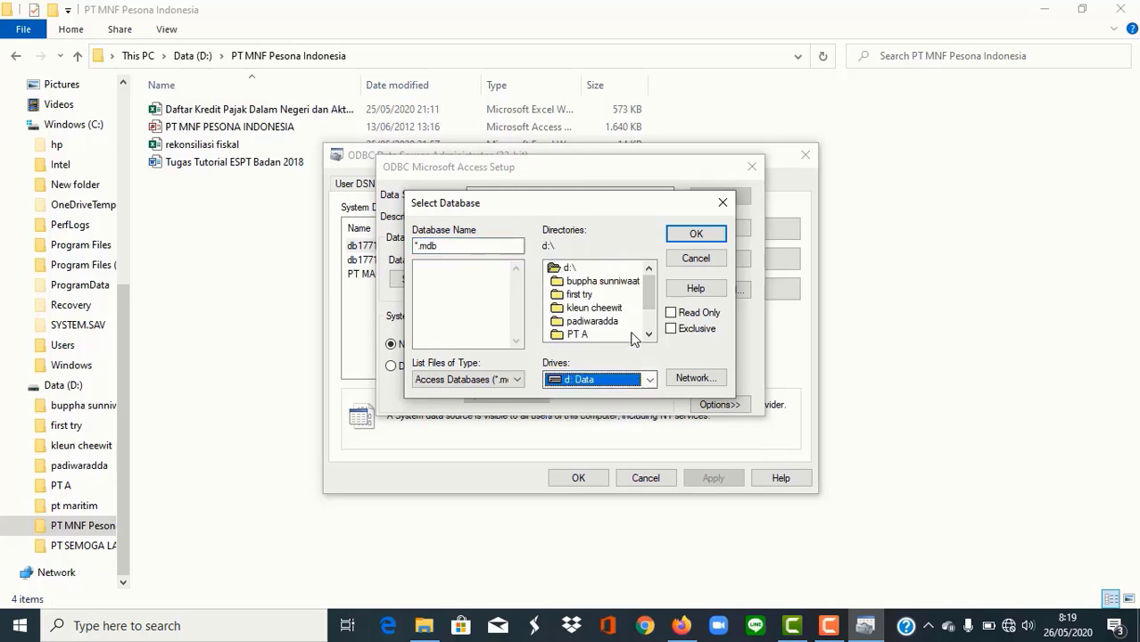
left_click_drag(646, 294, 646, 305)
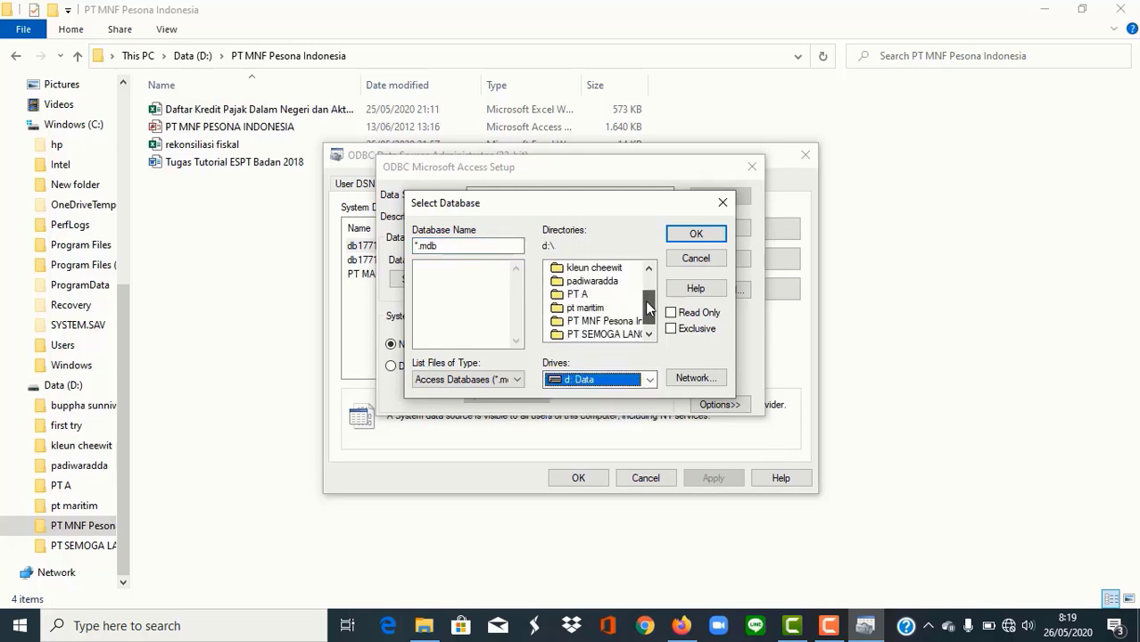
double_click(600, 321)
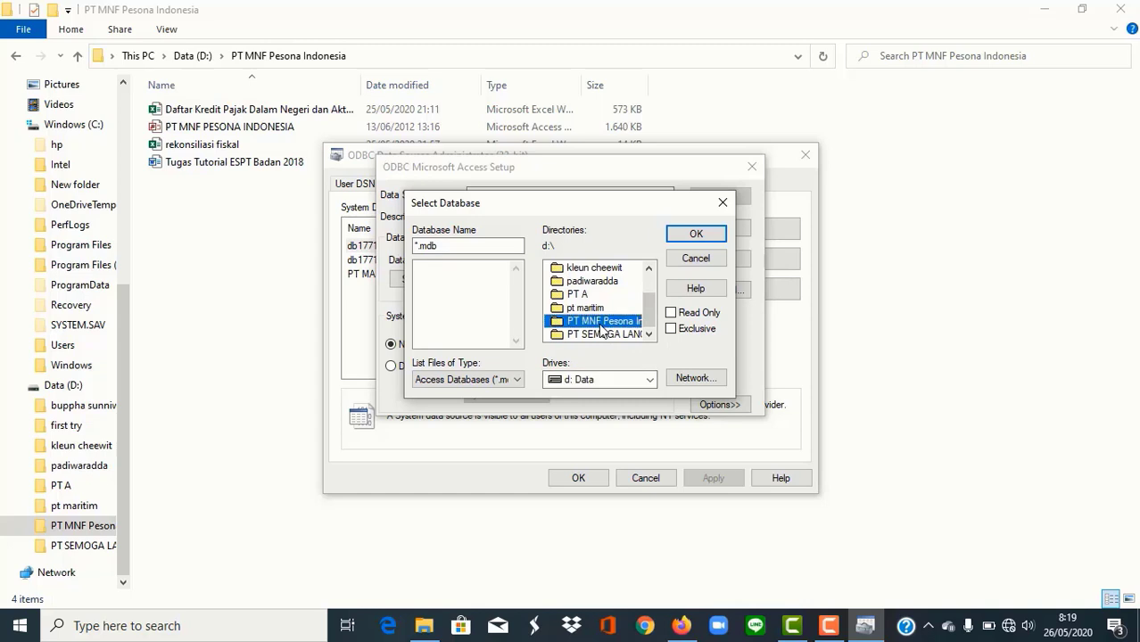
left_click(486, 268)
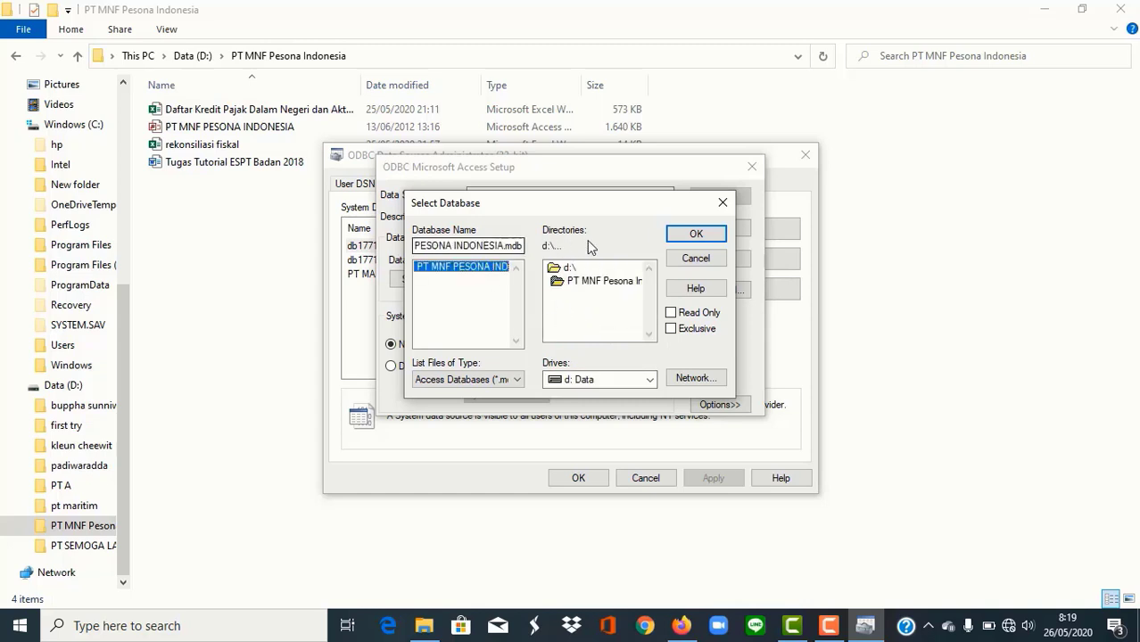
left_click(689, 237)
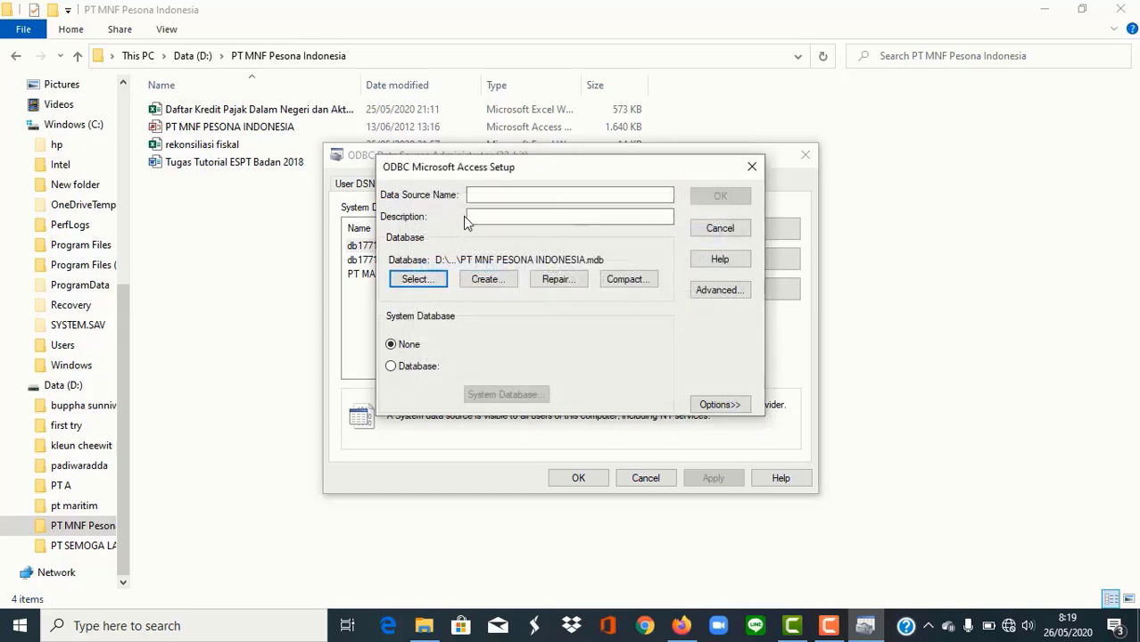
Step: Name the data source PT MNF PESONA INDONESIA, save it, and close the administrator
left_click(489, 198)
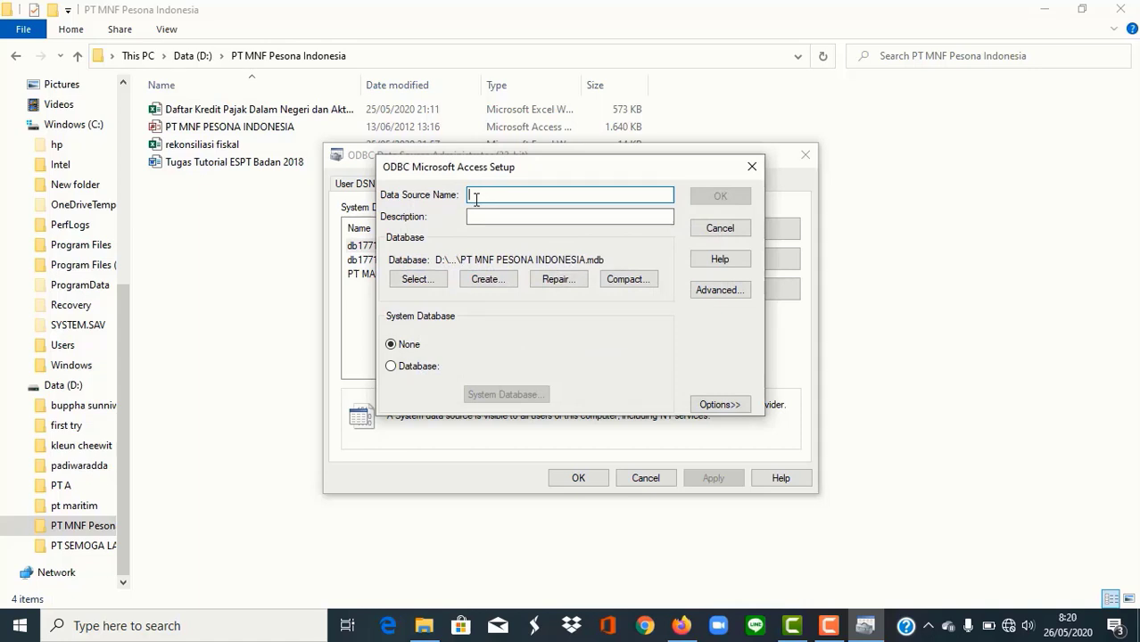
type("PT MNF PESONA INDONESIA")
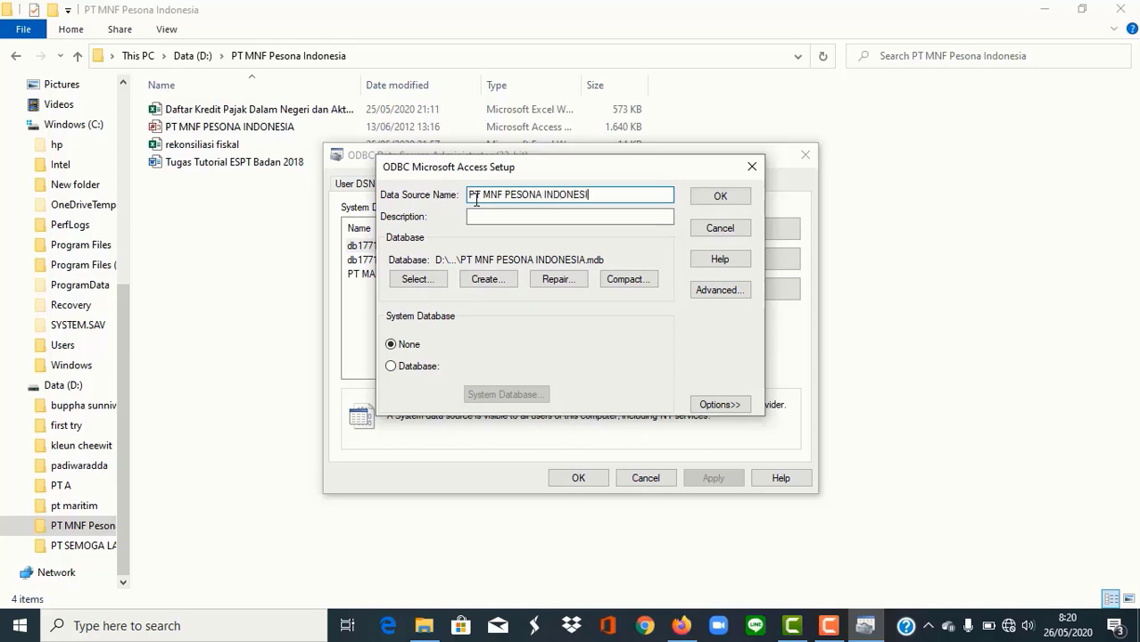
left_click(718, 200)
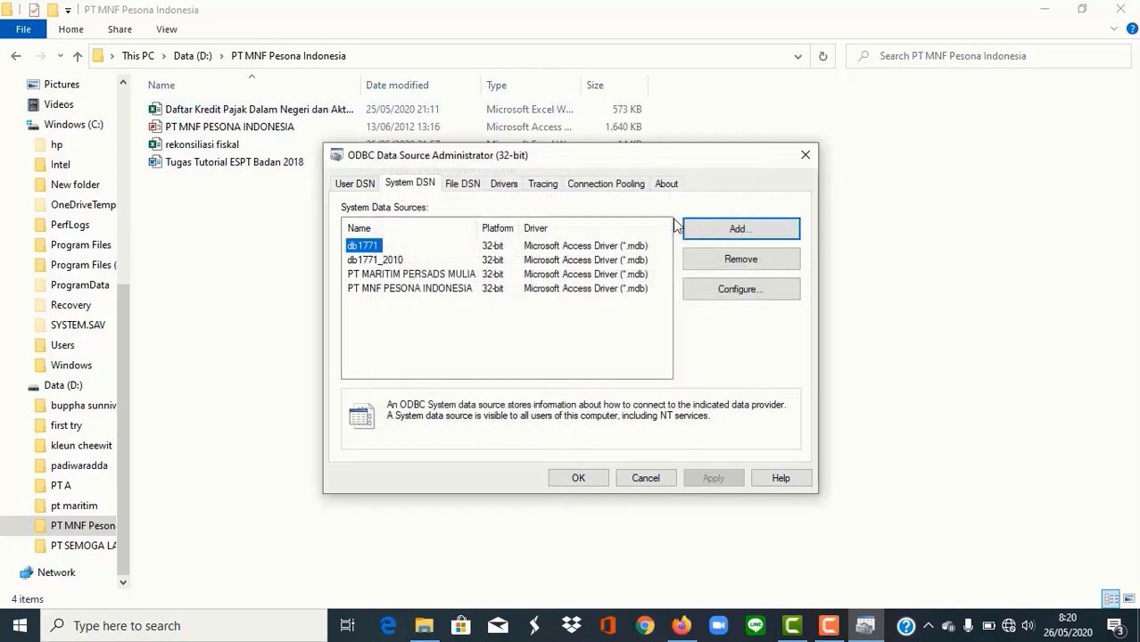
left_click(438, 294)
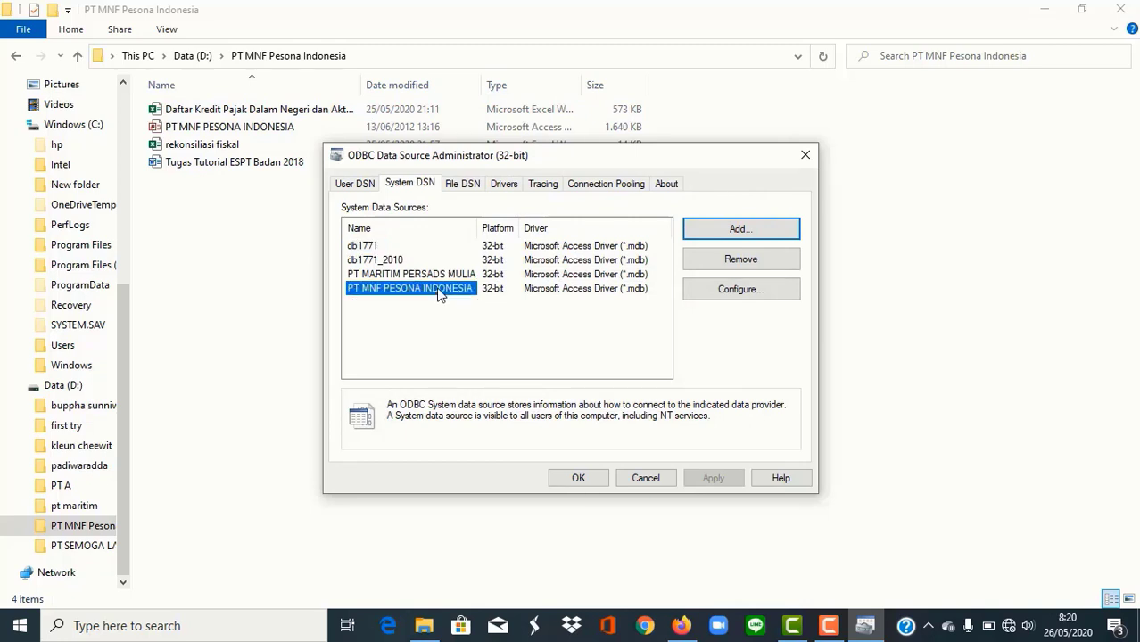
left_click(580, 470)
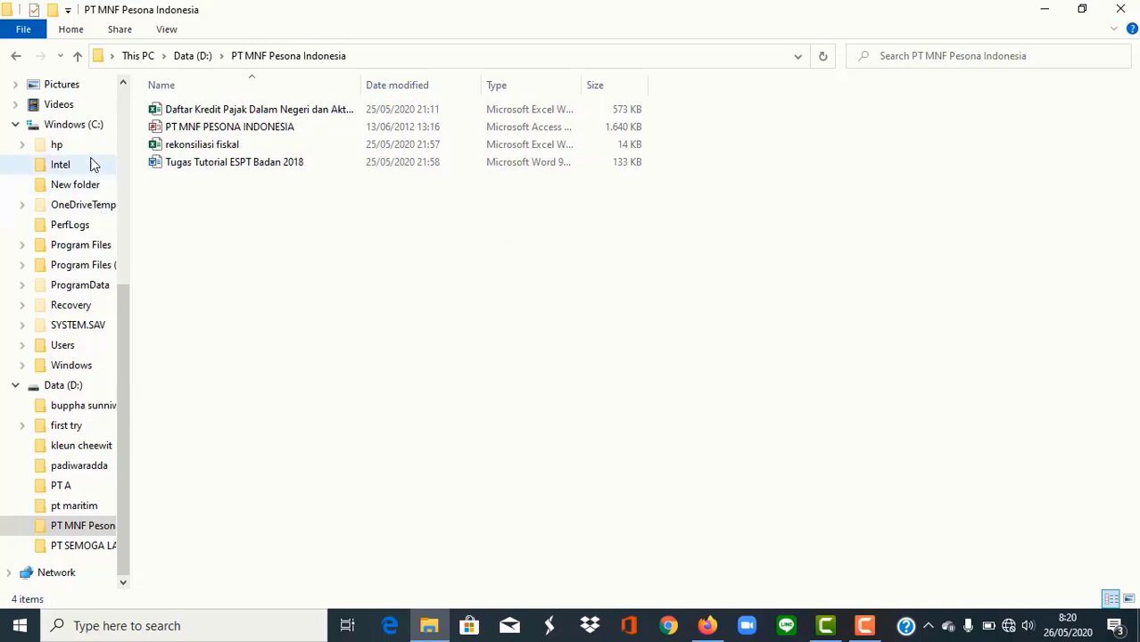
Step: Launch espt pph 1771 2010 v1.2 from C:\Program Files (x86)\DJP\eSPT 1771 2010
left_click(90, 126)
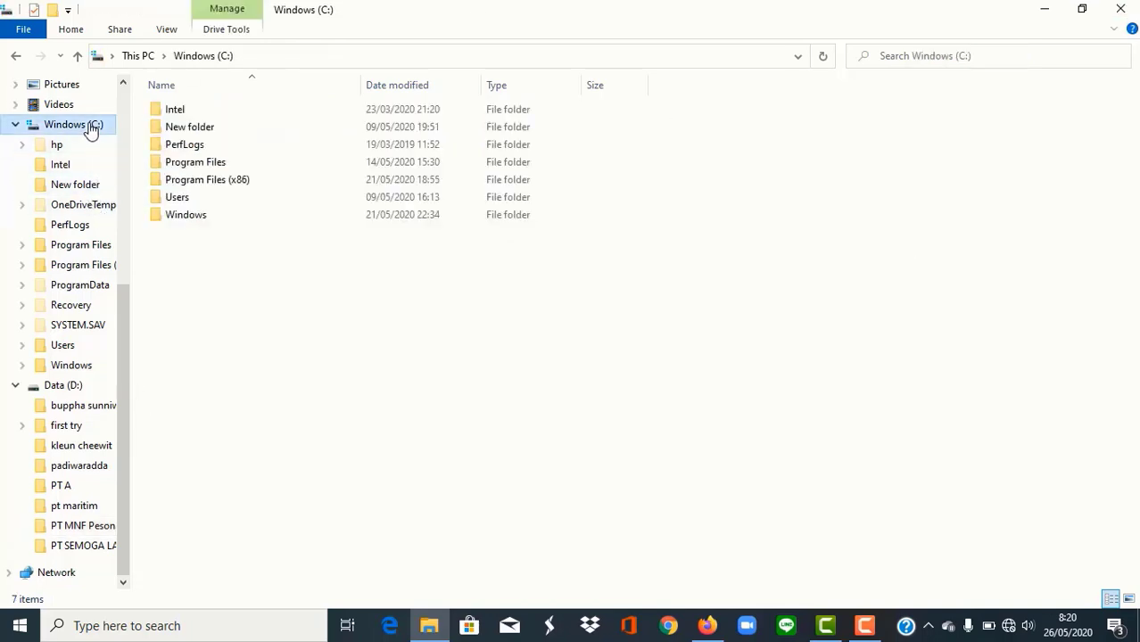
double_click(198, 183)
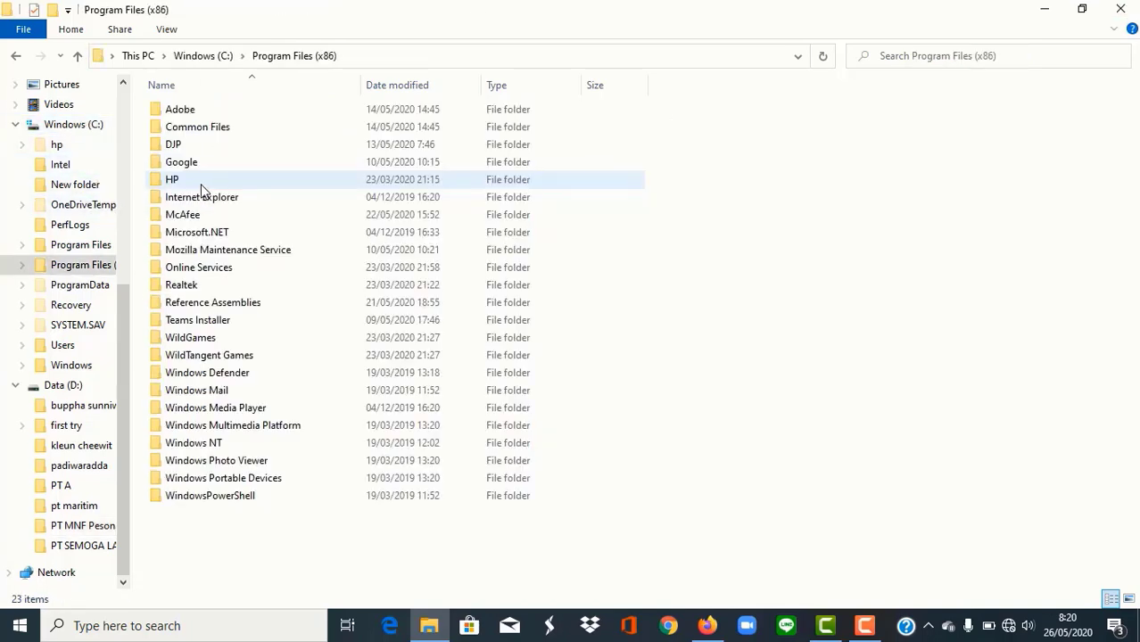
double_click(198, 144)
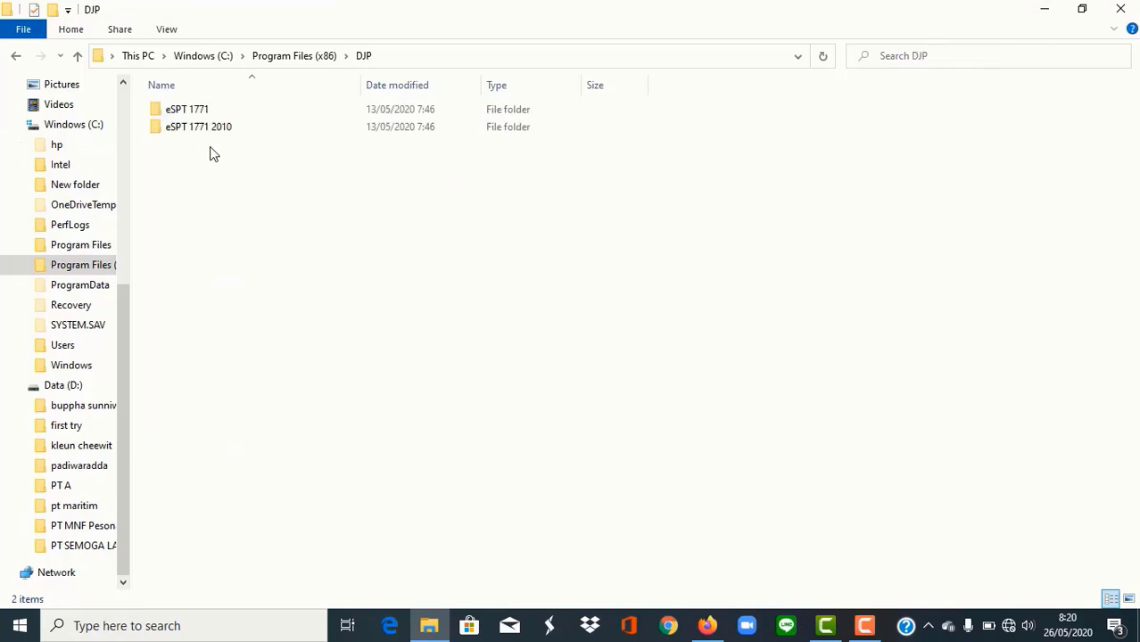
double_click(246, 130)
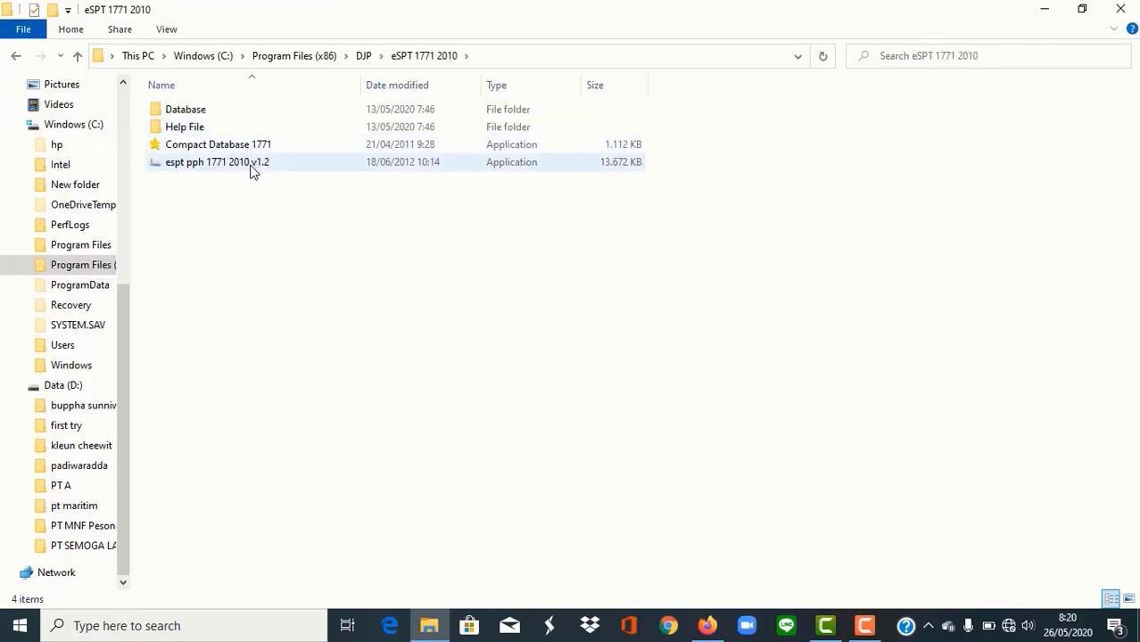
left_click(253, 169)
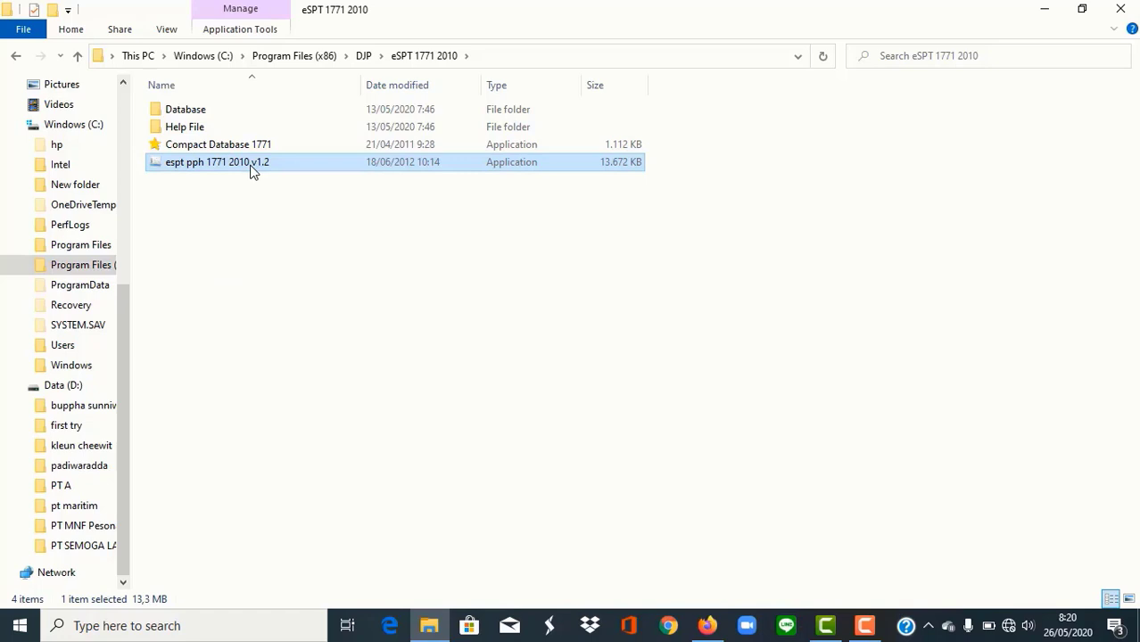
double_click(253, 170)
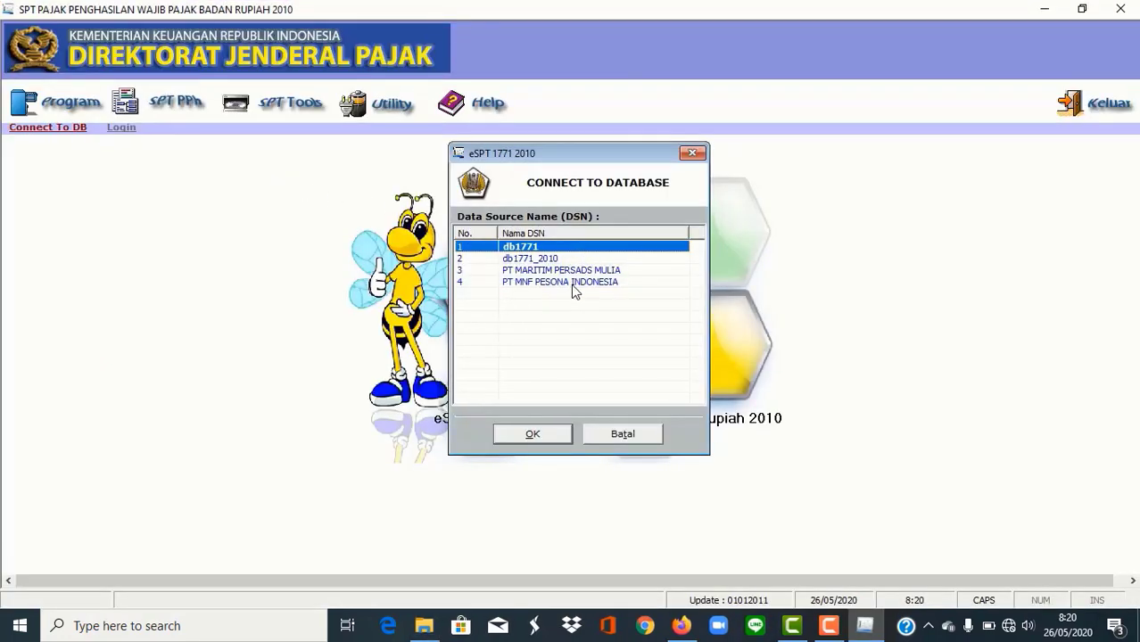
Step: Select the PT MNF PESONA INDONESIA database in the Connect to Database dialog and connect
left_click(576, 283)
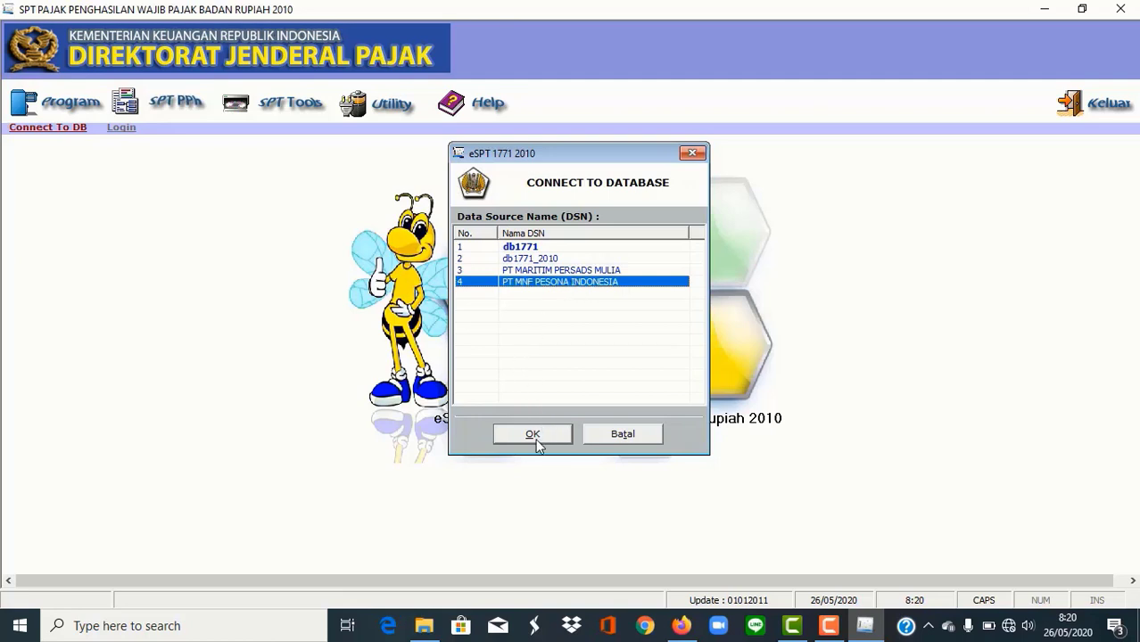
left_click(533, 437)
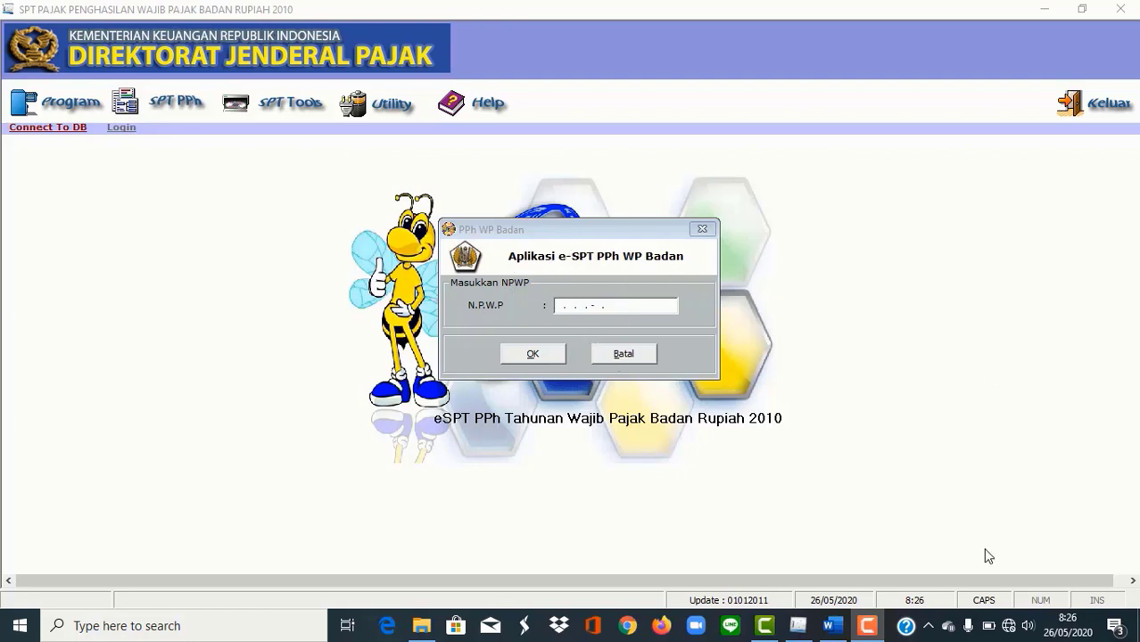
Step: Log in with the company NPWP pasted from the Word notes to open the taxpayer profile
left_click(832, 625)
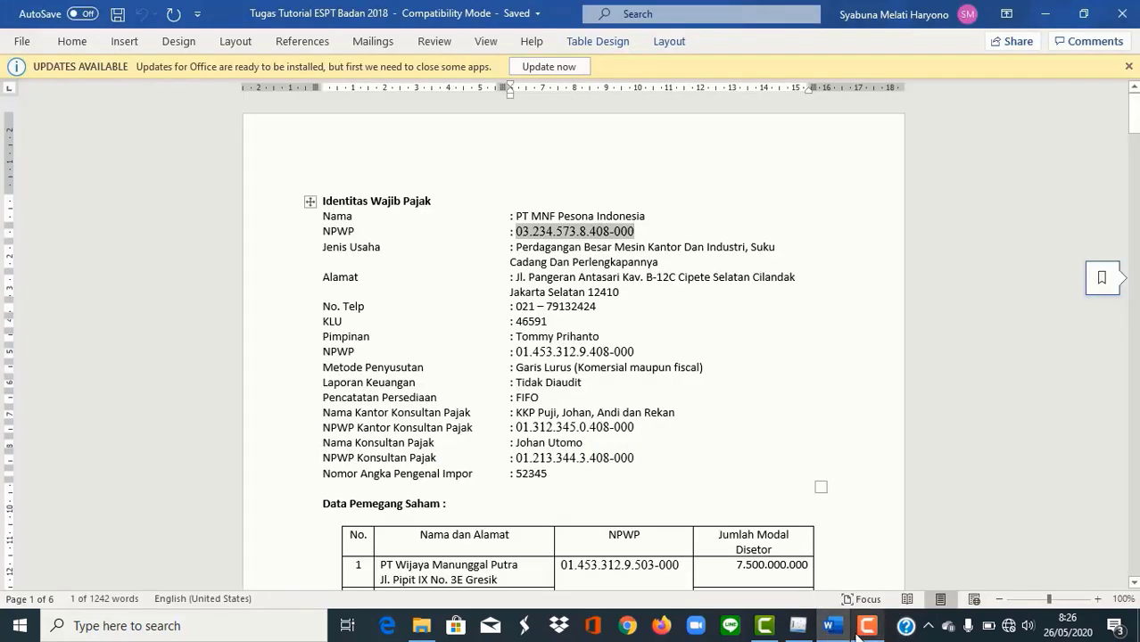
left_click(797, 625)
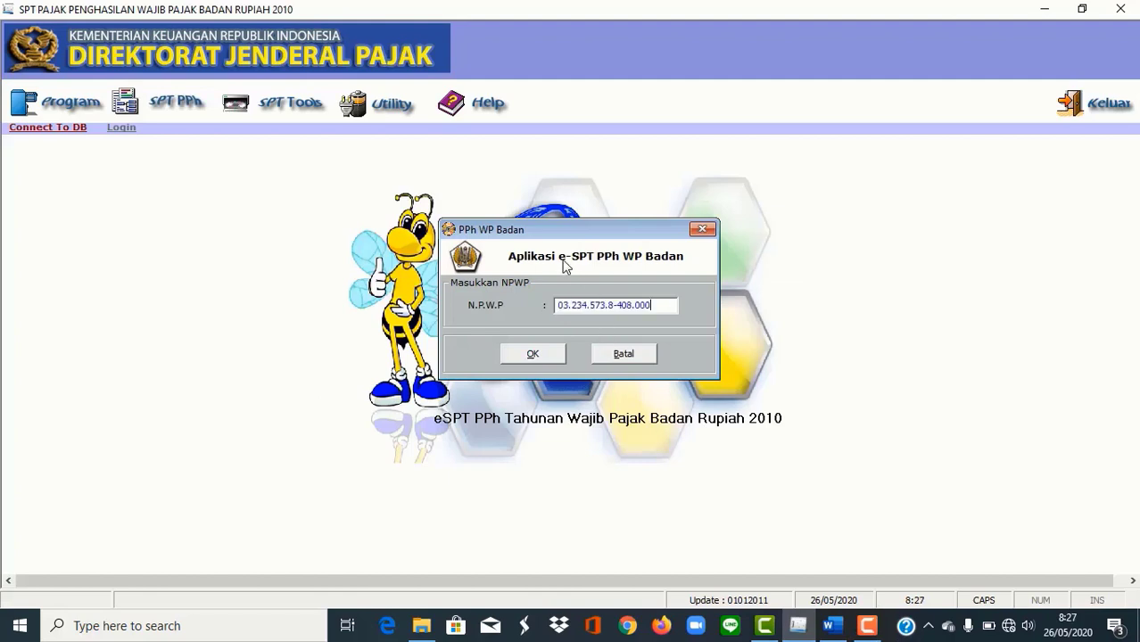
left_click(534, 354)
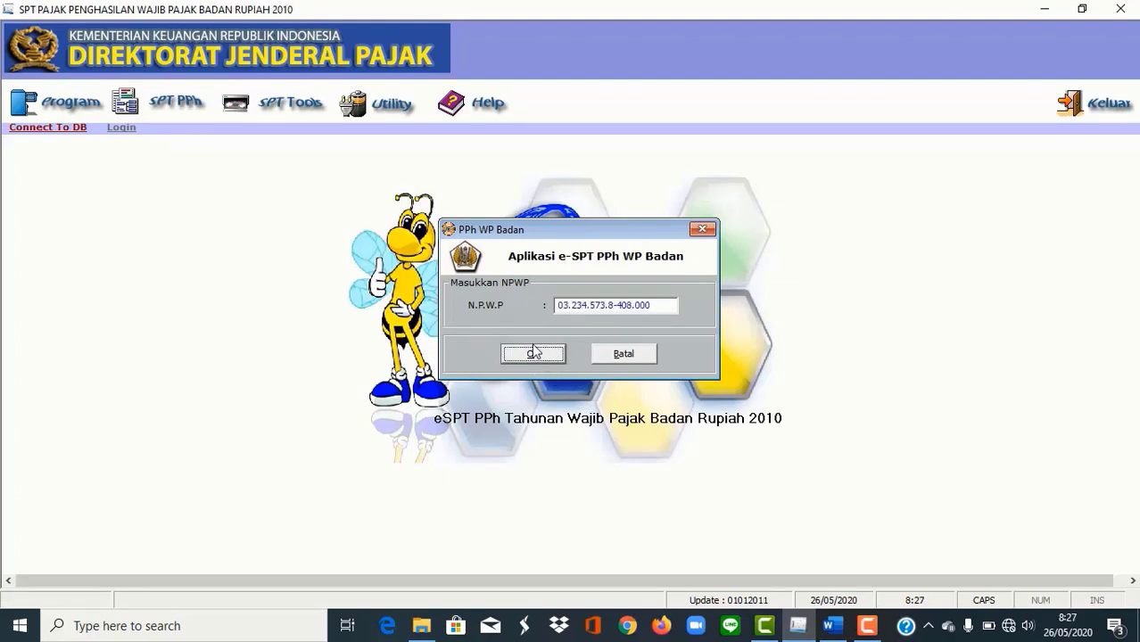
left_click(534, 359)
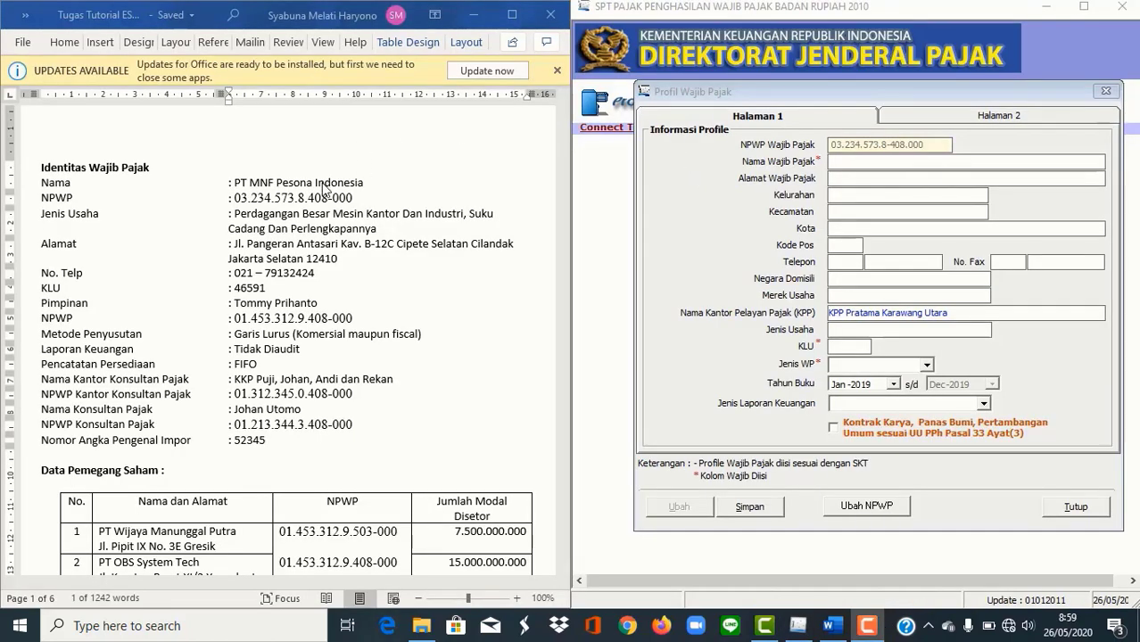
Step: Paste the company name PT MNF Pesona Indonesia from the notes, removing the stray leading colon
left_click(233, 183)
left_click_drag(231, 182, 360, 178)
key("ctrl+c")
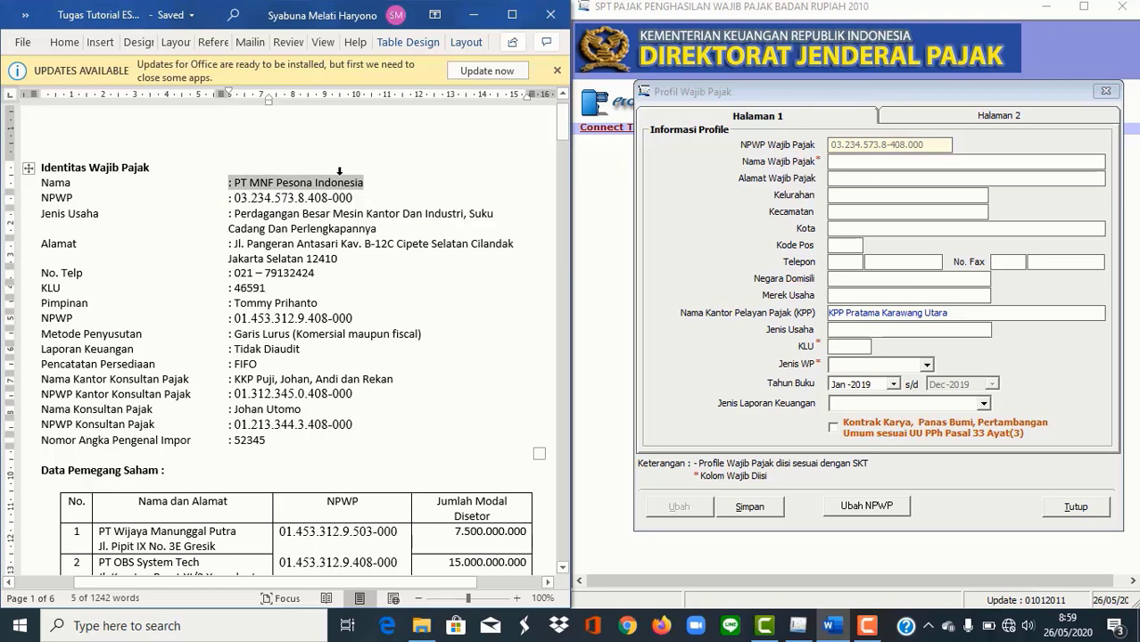
left_click(840, 162)
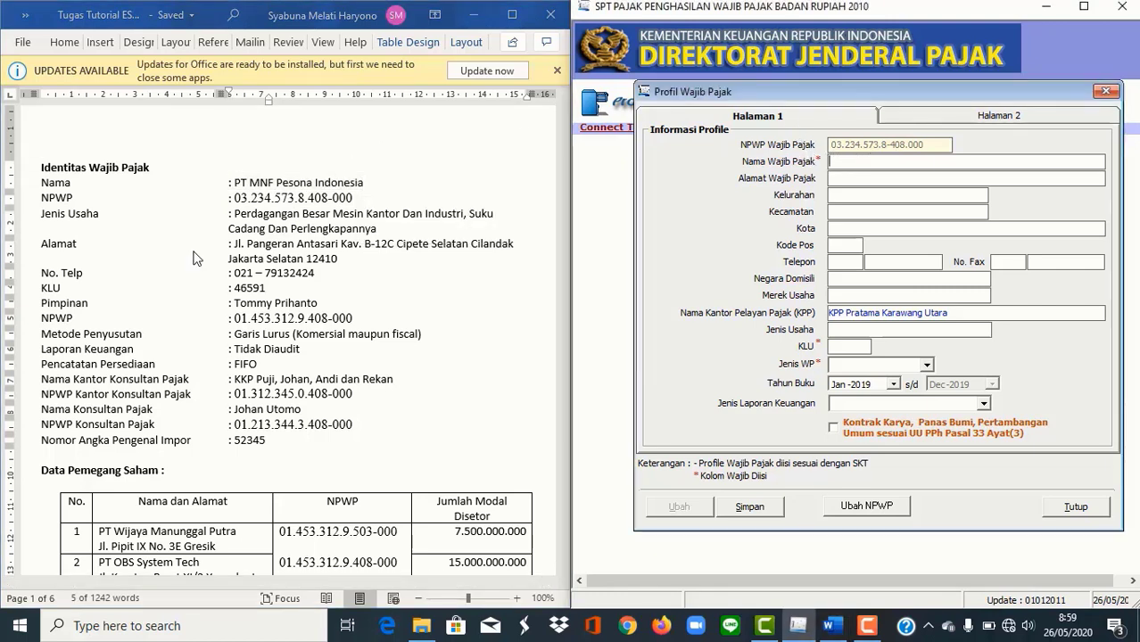
key("ctrl+v")
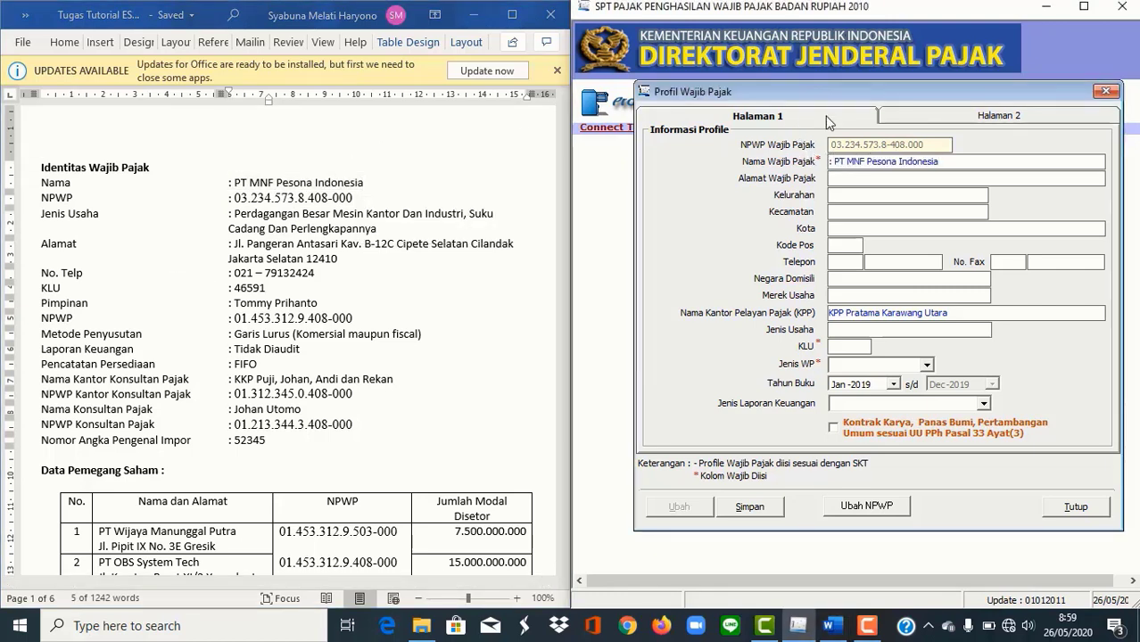
left_click_drag(834, 161, 818, 163)
key("BackSpace")
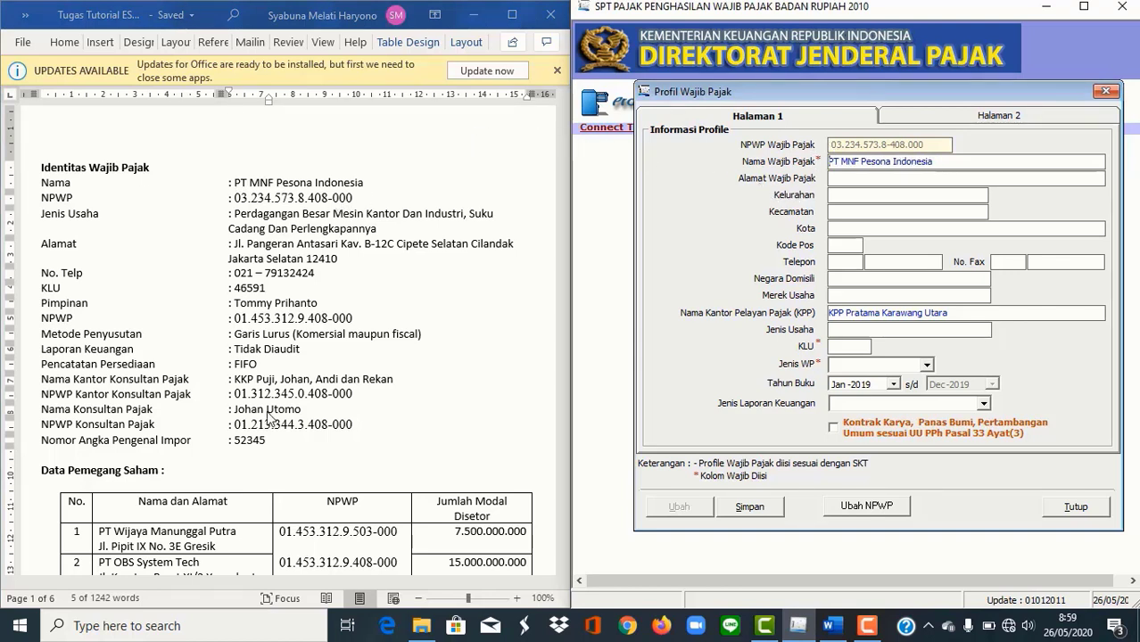
Step: Paste the company's street address from the notes and type its Kelurahan
left_click(239, 246)
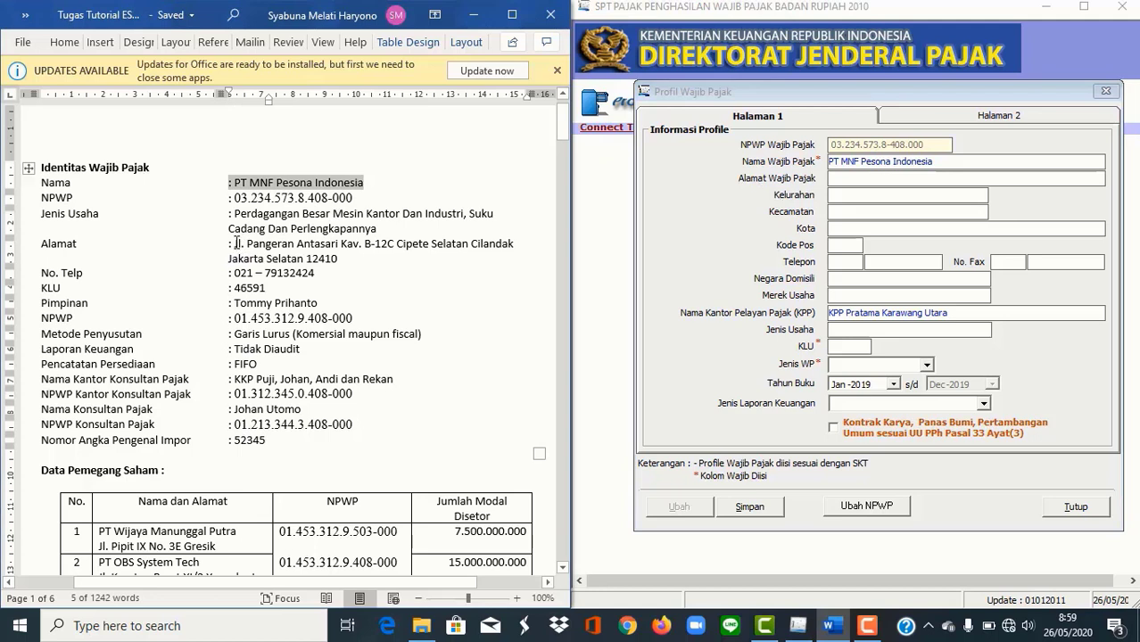
left_click_drag(236, 244, 390, 237)
key("ctrl+c")
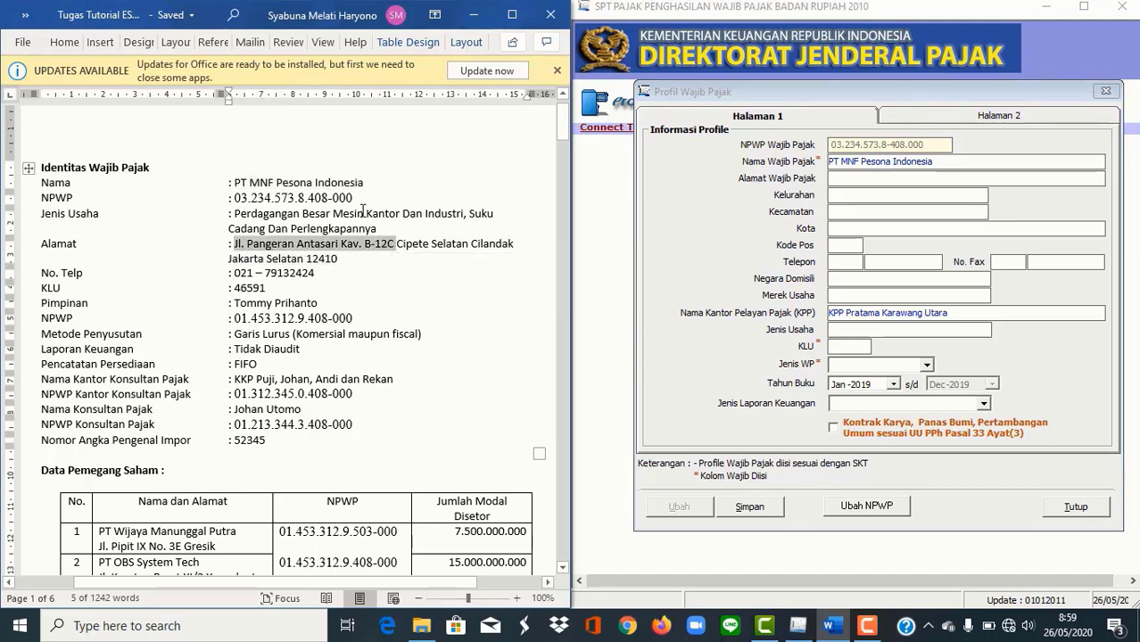
left_click(831, 178)
key("ctrl+v")
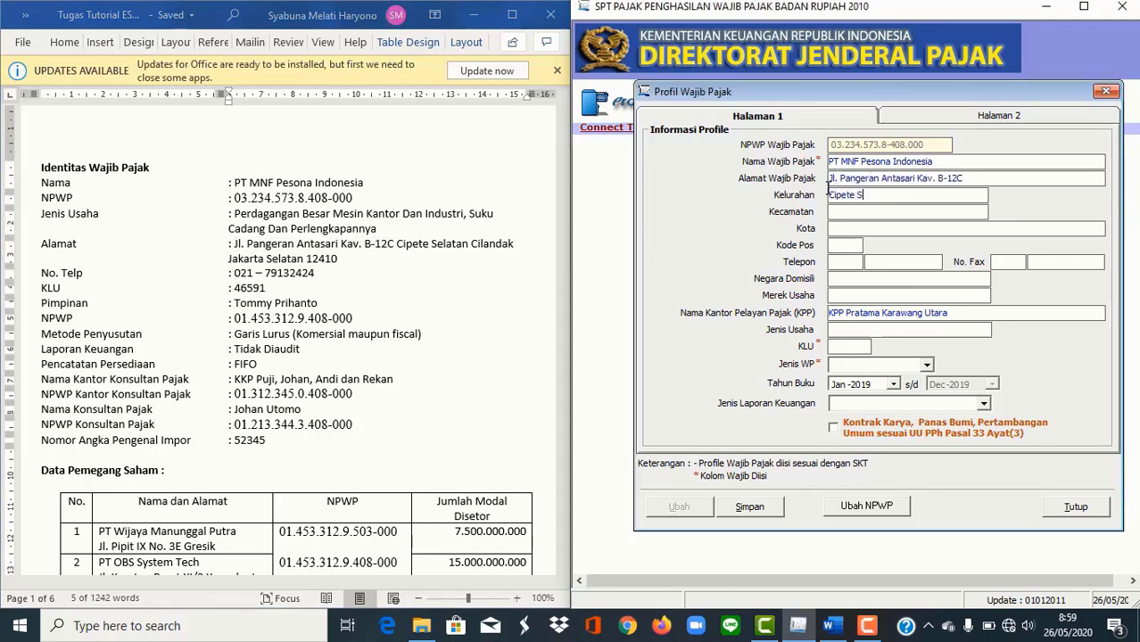
left_click(829, 188)
type("Cipete Selatan")
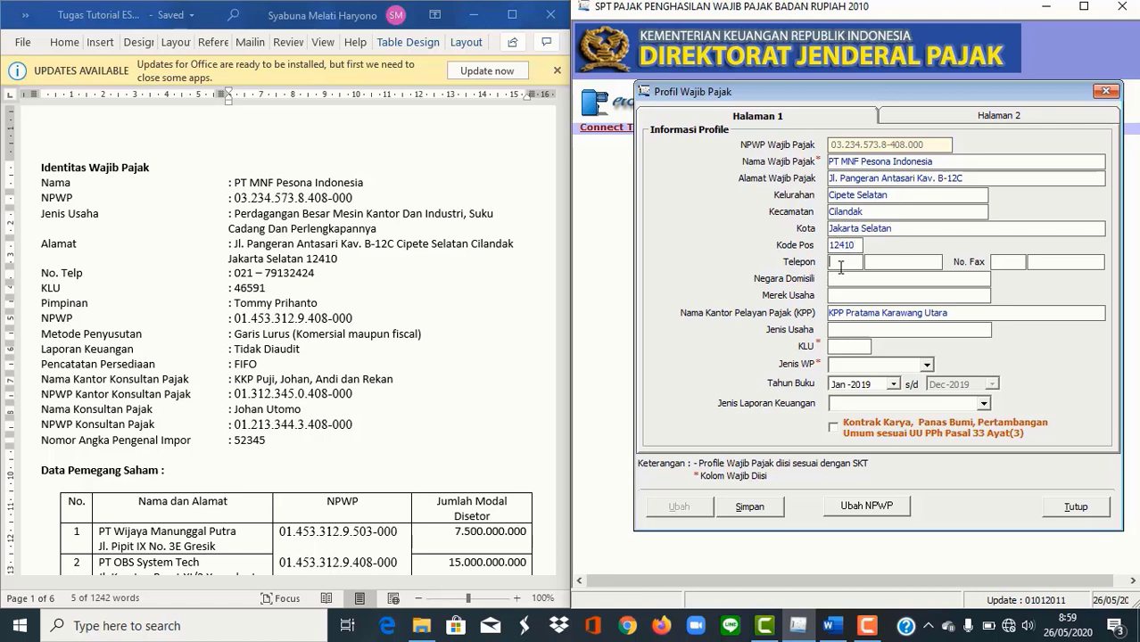
Step: Enter the company's telephone number, passing the Negara Domisili and Merek Usaha fields
left_click(882, 258)
type("7913")
type("2424")
left_click(862, 280)
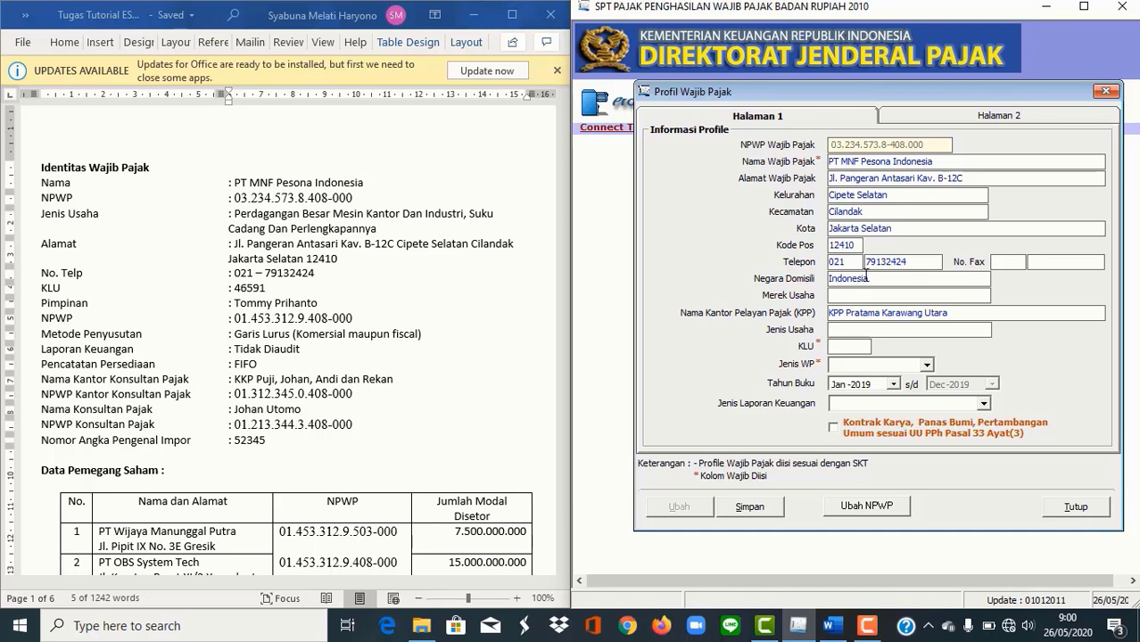
left_click(957, 294)
Step: Set Jenis Usaha to Perdagangan, KLU to 46591, and taxpayer type to NON BUT
left_click(945, 333)
type("Perdagangan N")
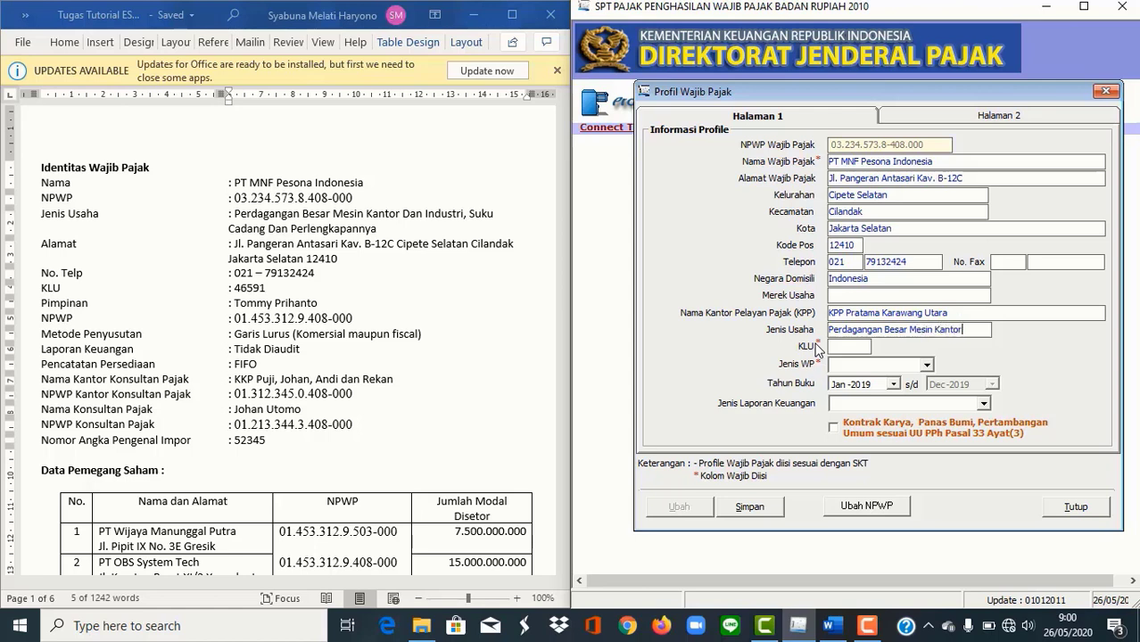
left_click(861, 347)
type("46591")
left_click(885, 365)
left_click(849, 390)
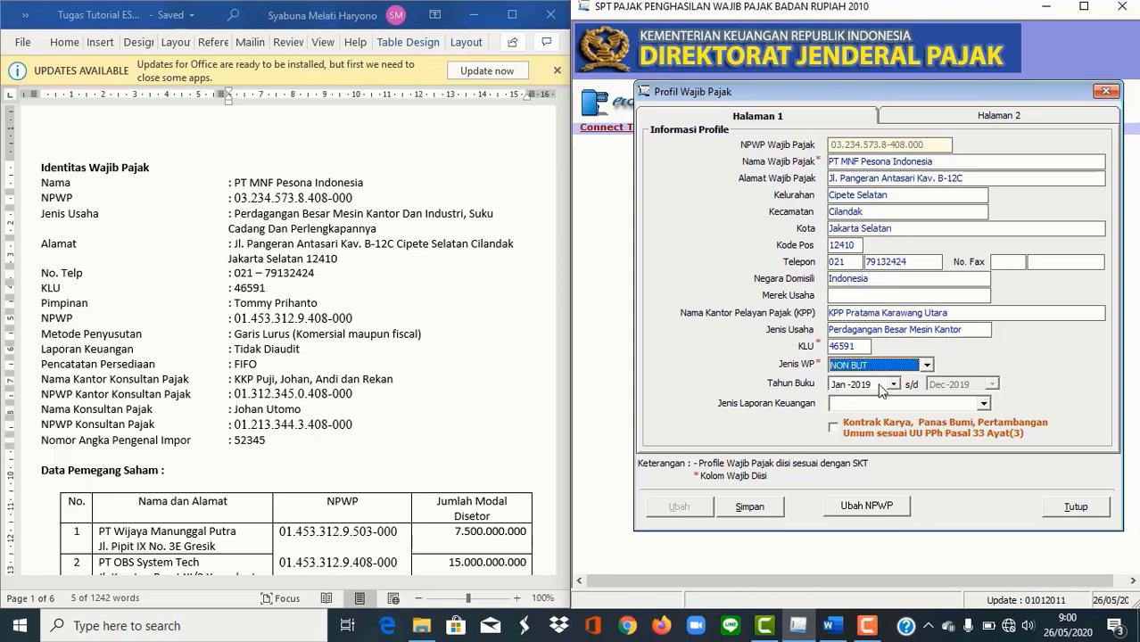
left_click(881, 392)
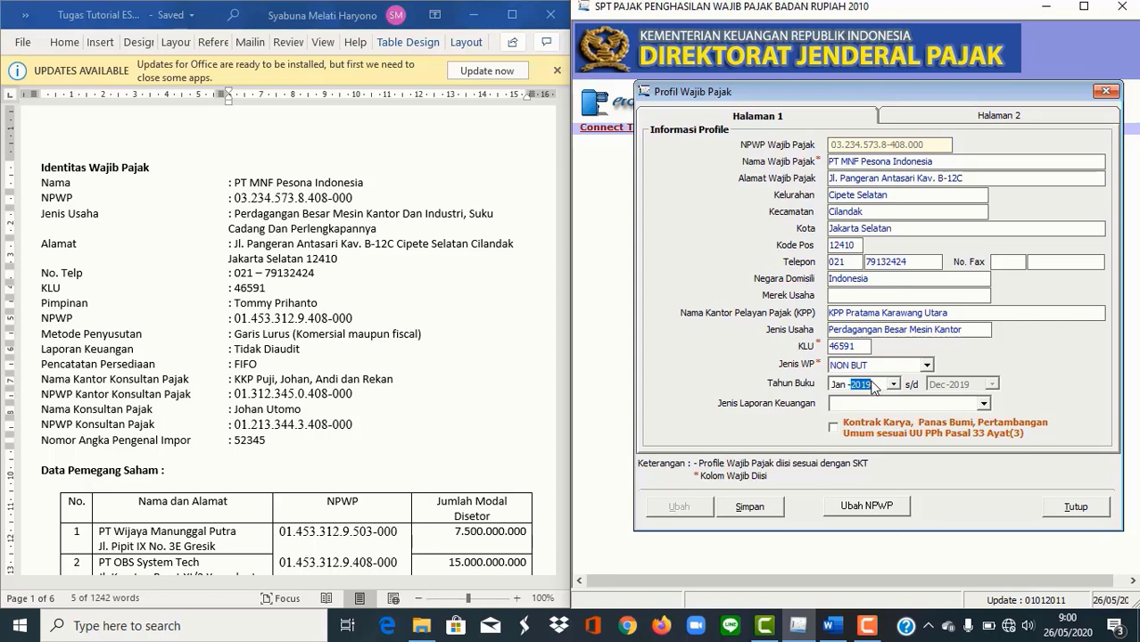
Step: Set the Tahun Buku to start in January 2018
left_click(894, 384)
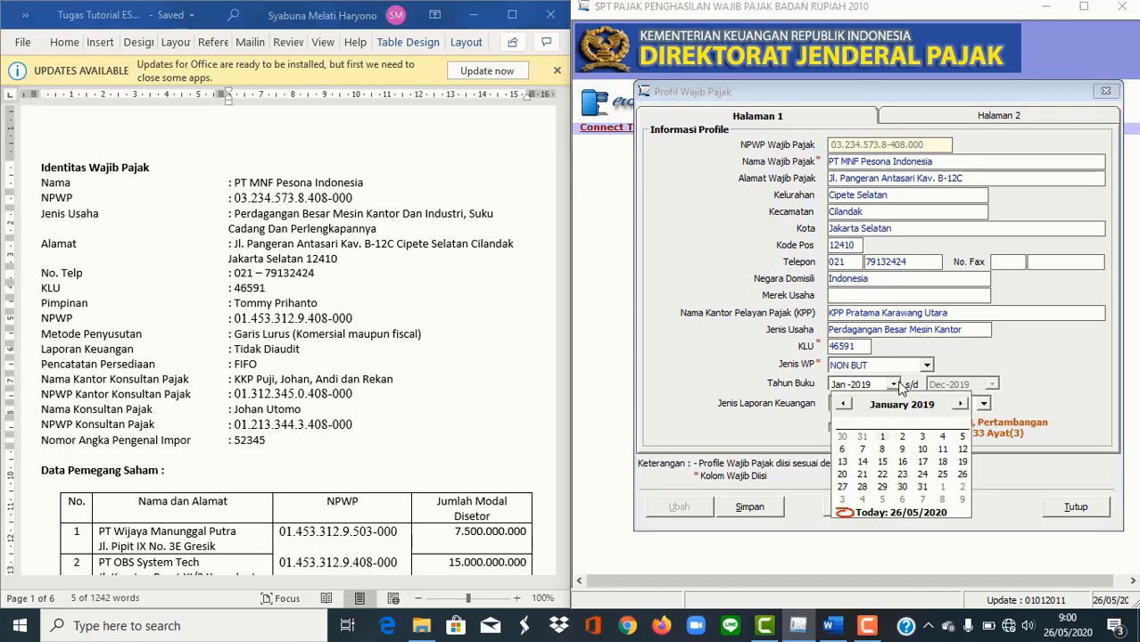
left_click(947, 399)
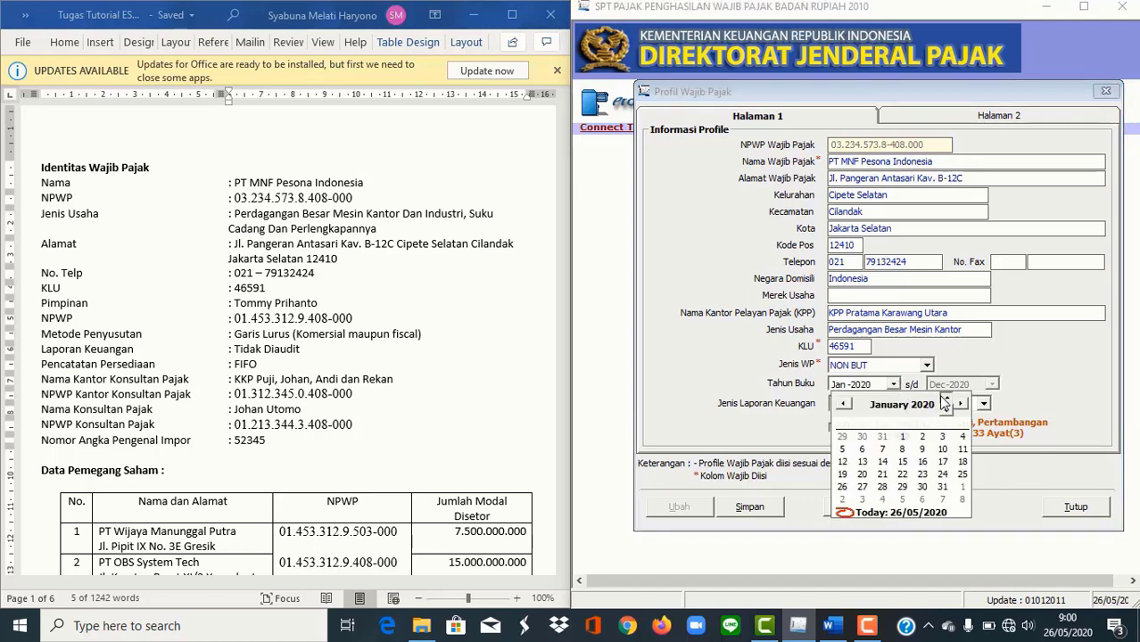
left_click(947, 411)
left_click(946, 411)
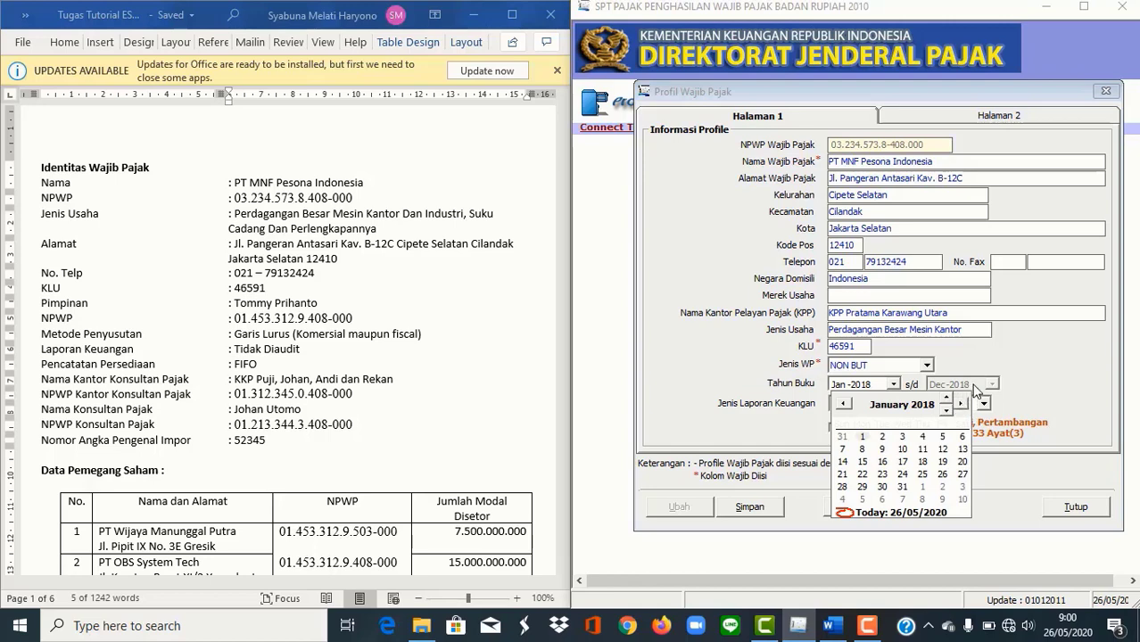
left_click(973, 391)
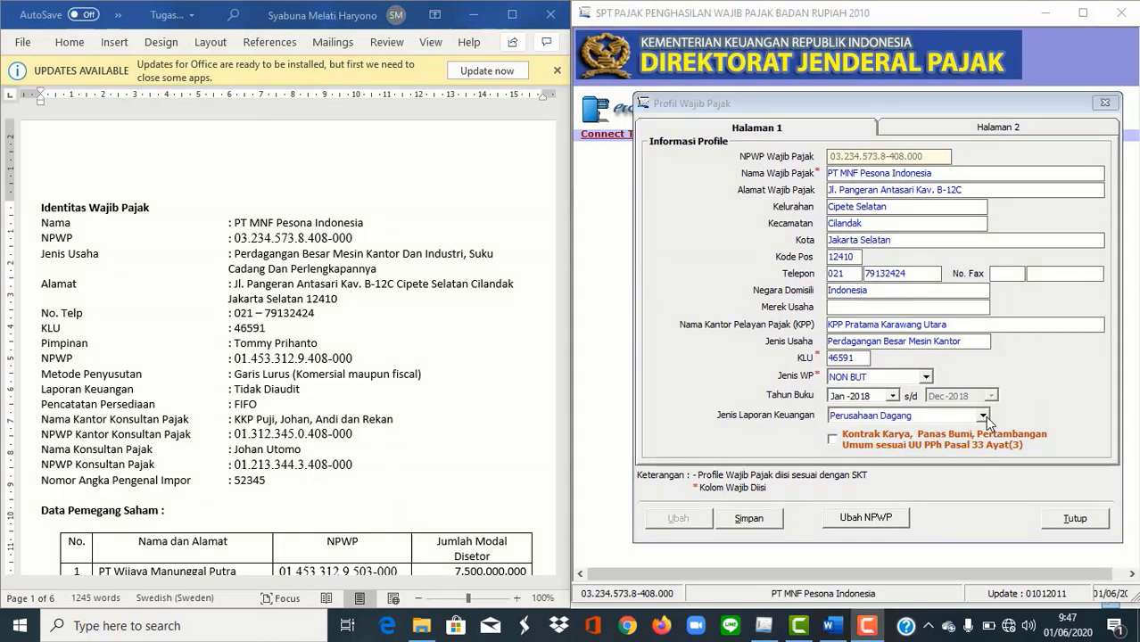
Step: Choose Perusahaan Dagang as the financial report type
left_click(984, 416)
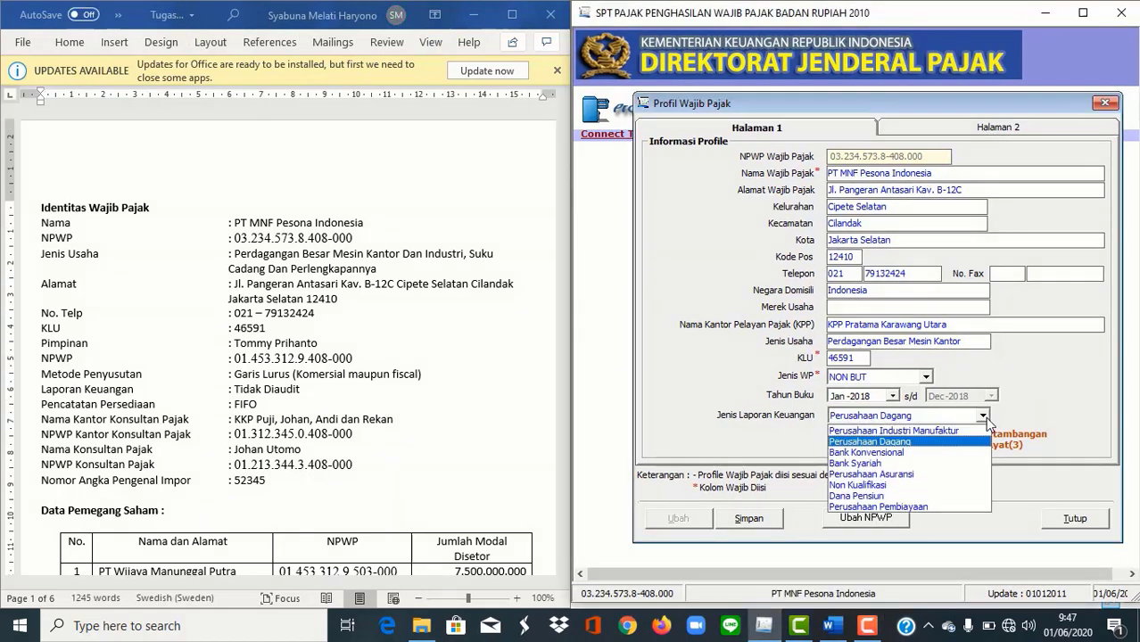
left_click(950, 443)
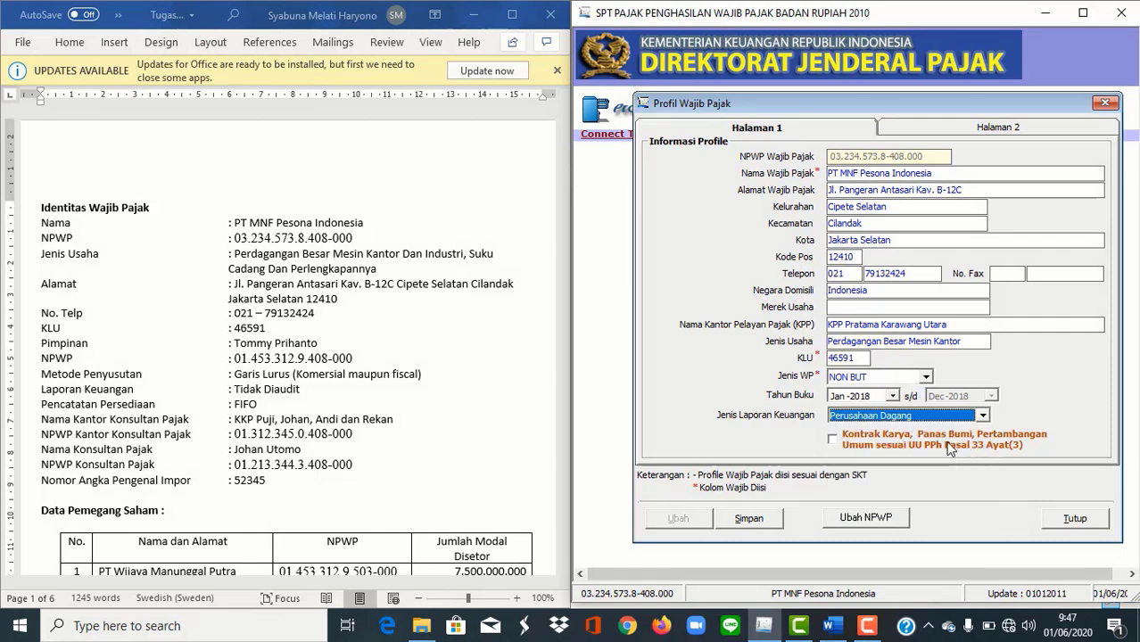
left_click(984, 417)
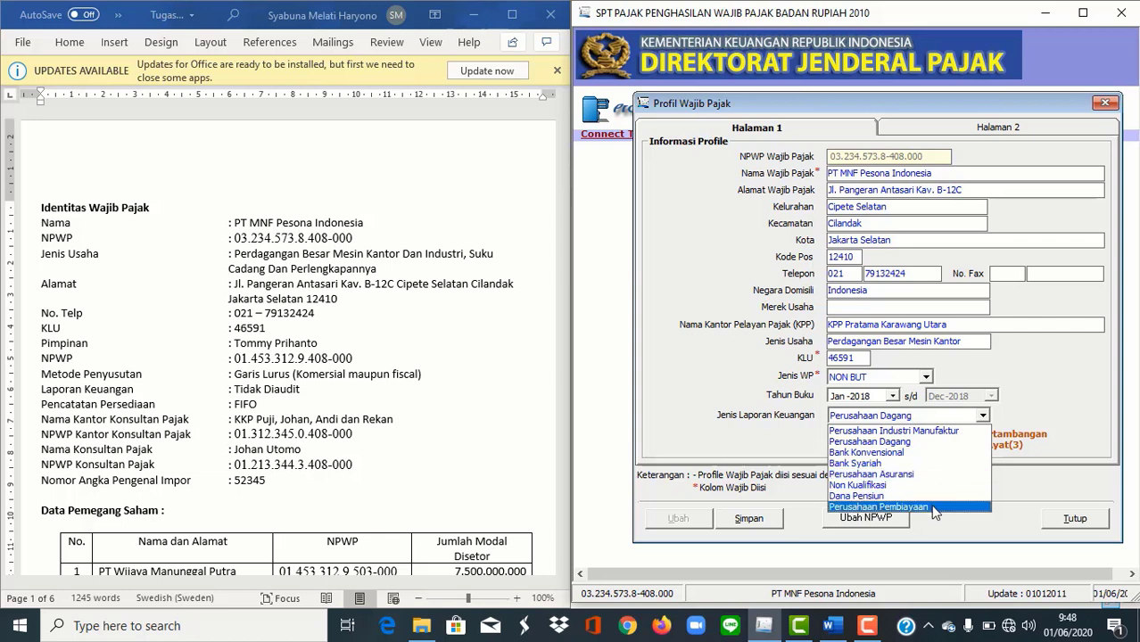
left_click(845, 443)
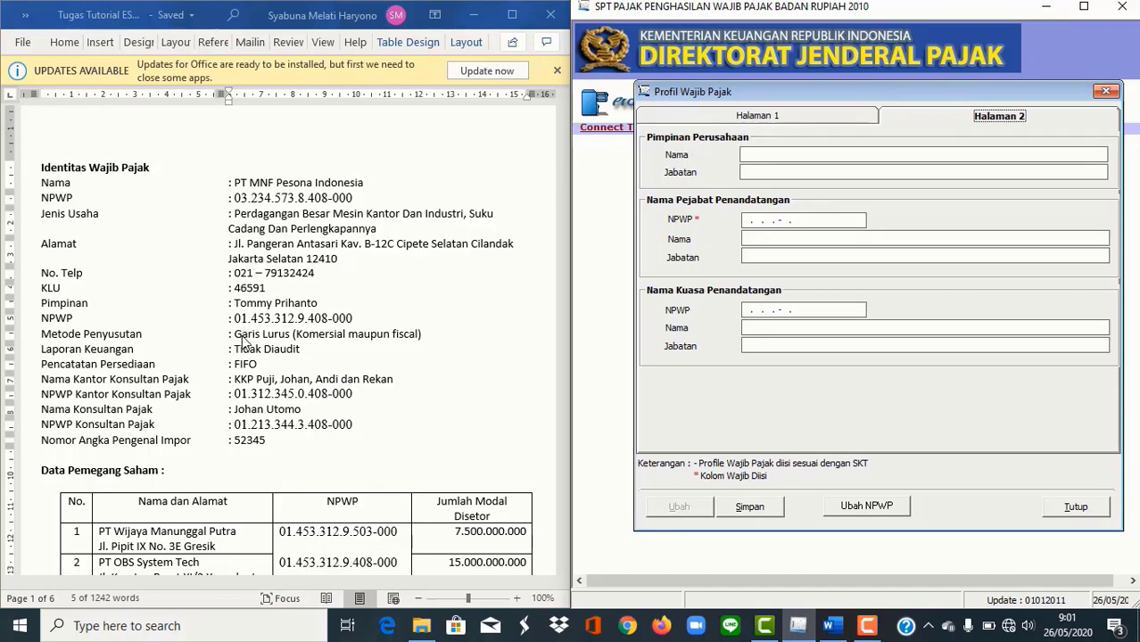
Step: Paste the company leader's name from the notes and enter the title Direktur Utama
left_click(293, 303)
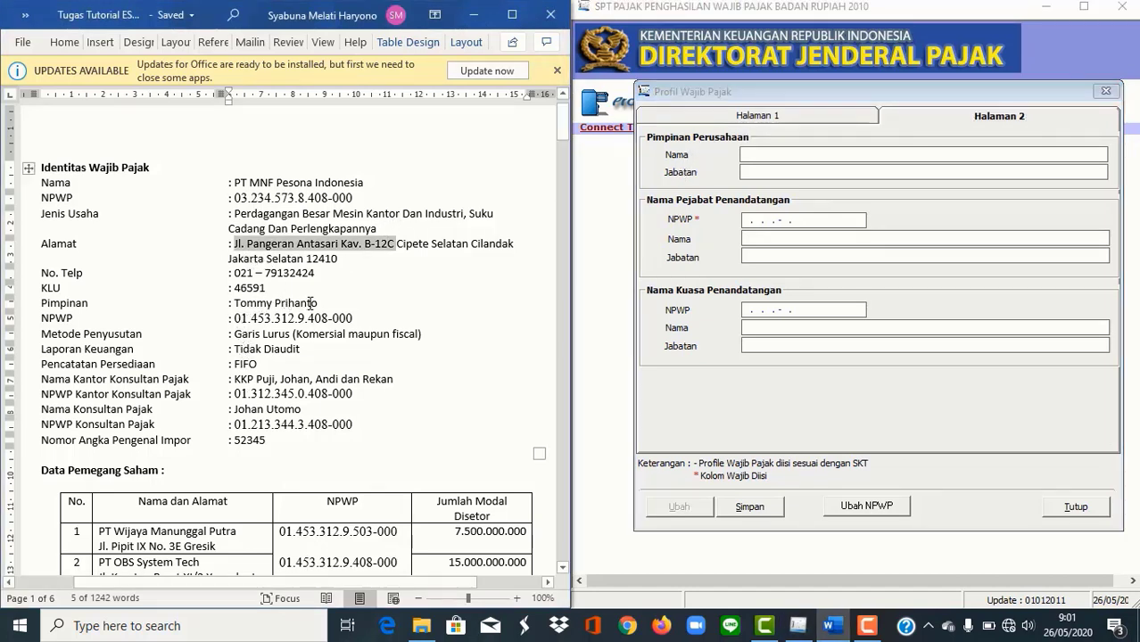
left_click_drag(294, 304, 245, 305)
key("ctrl+c")
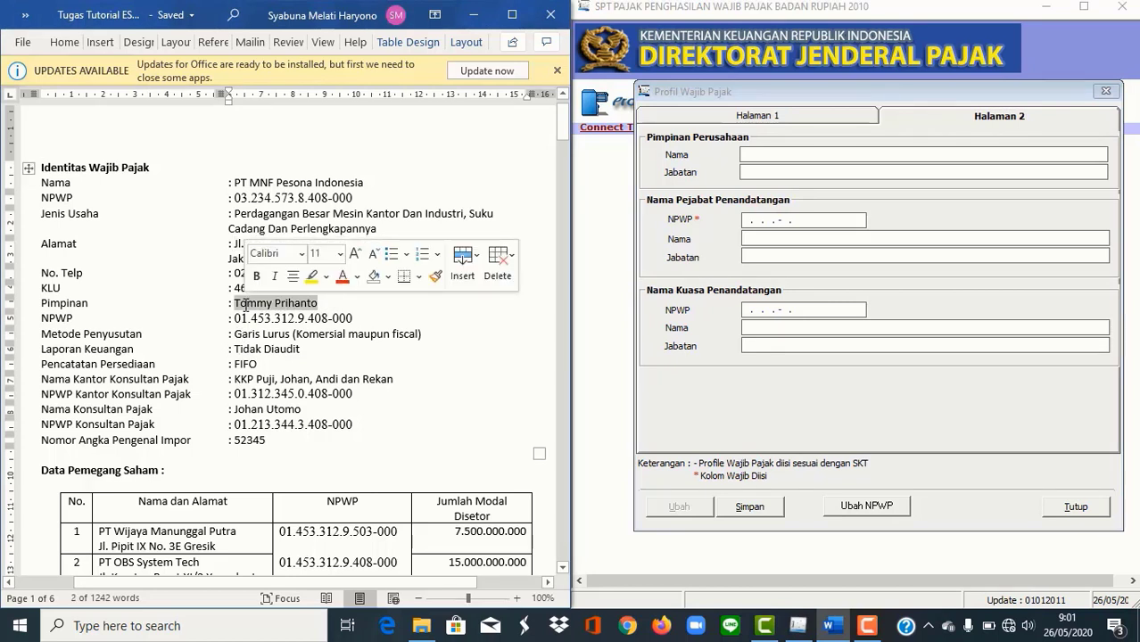
left_click(785, 150)
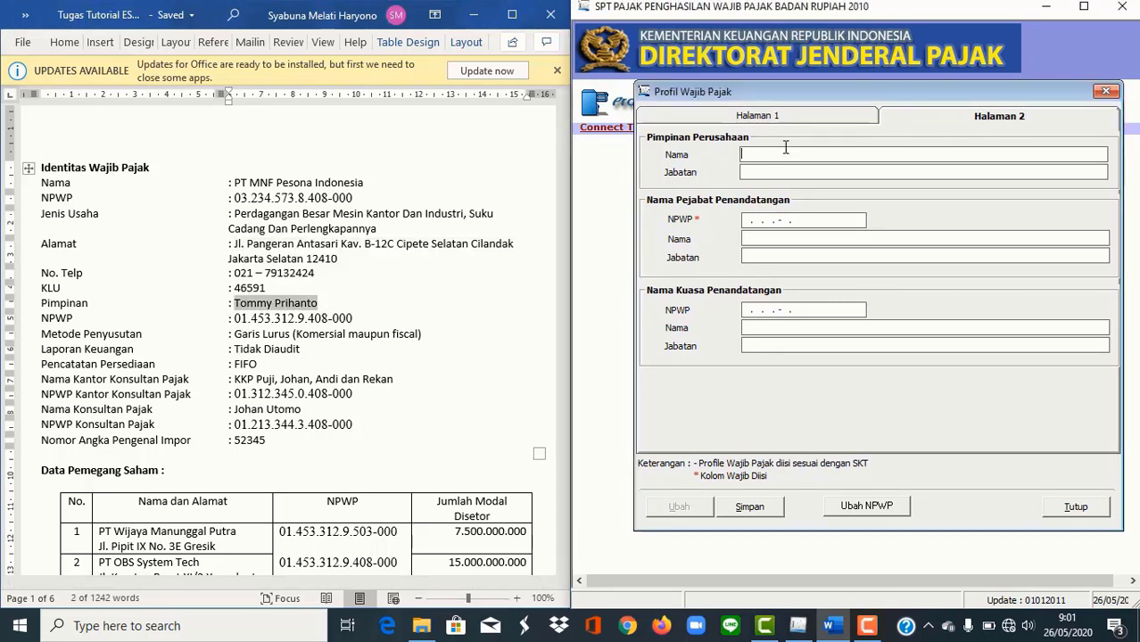
key("ctrl+v")
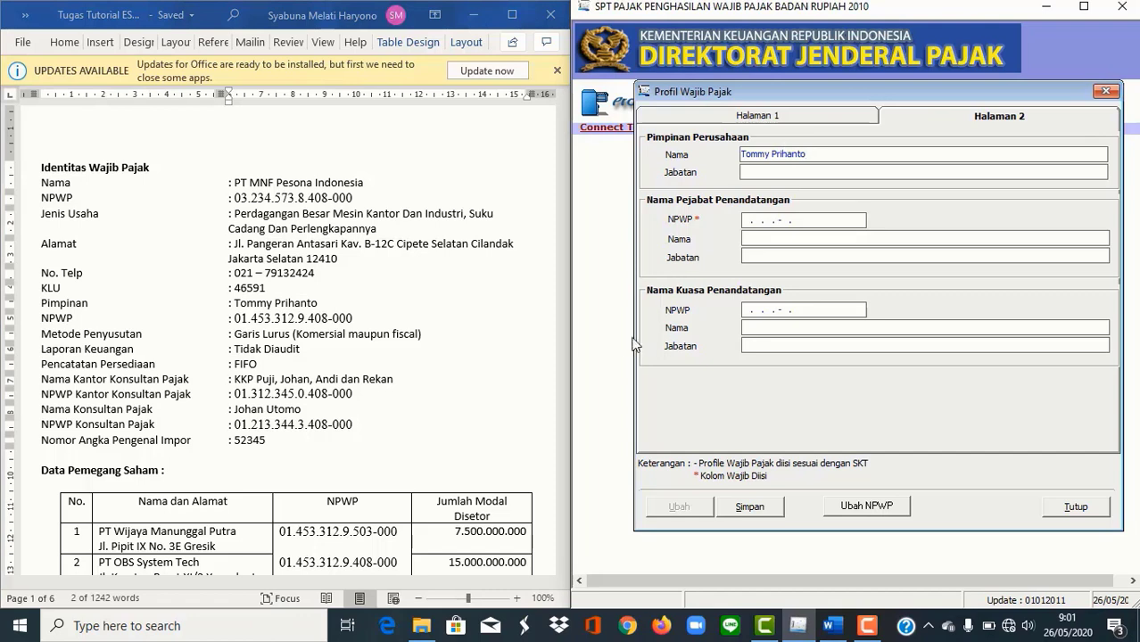
scroll(423, 370, "down", 5)
scroll(423, 372, "down", 1)
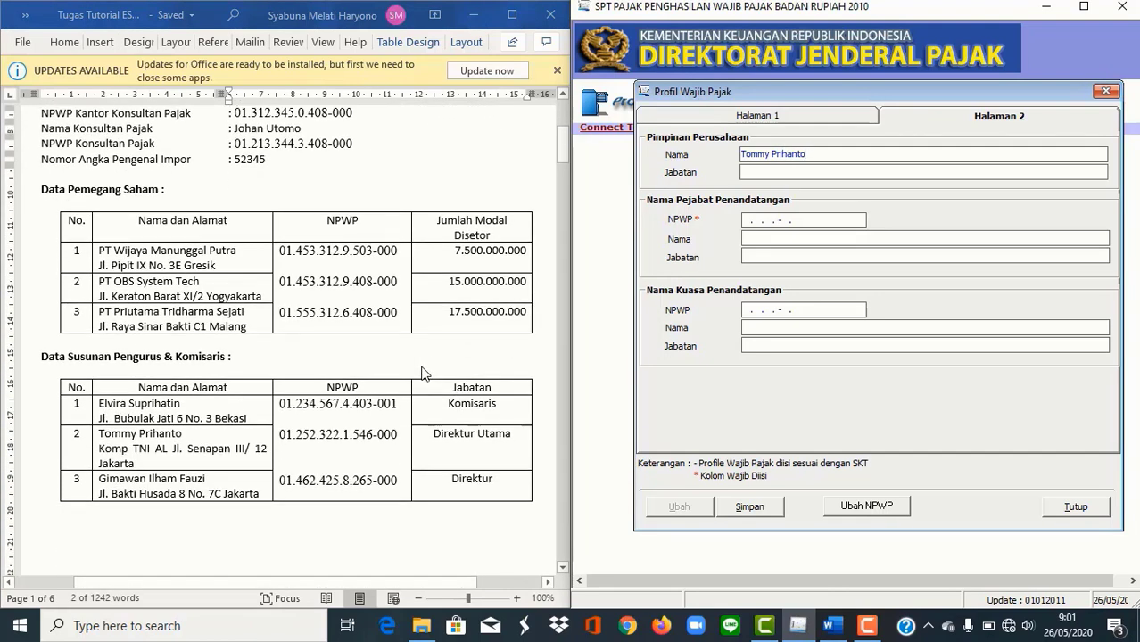
left_click(783, 168)
type("Direktur Utama")
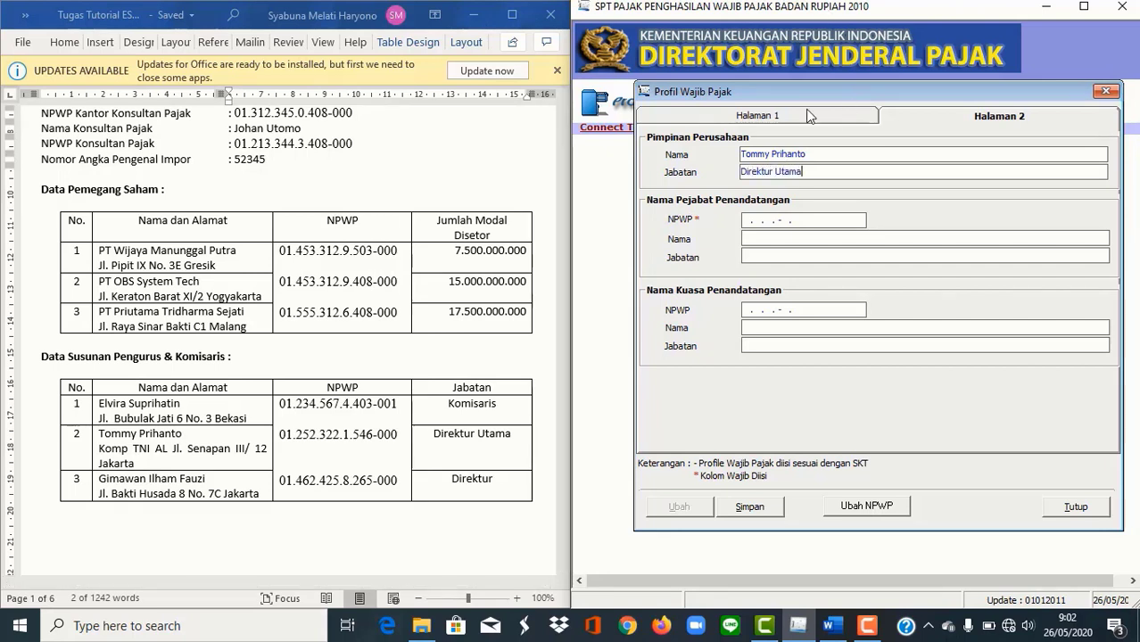
Step: Paste the leader's NPWP from the notes as the signing official's NPWP
left_click(744, 221)
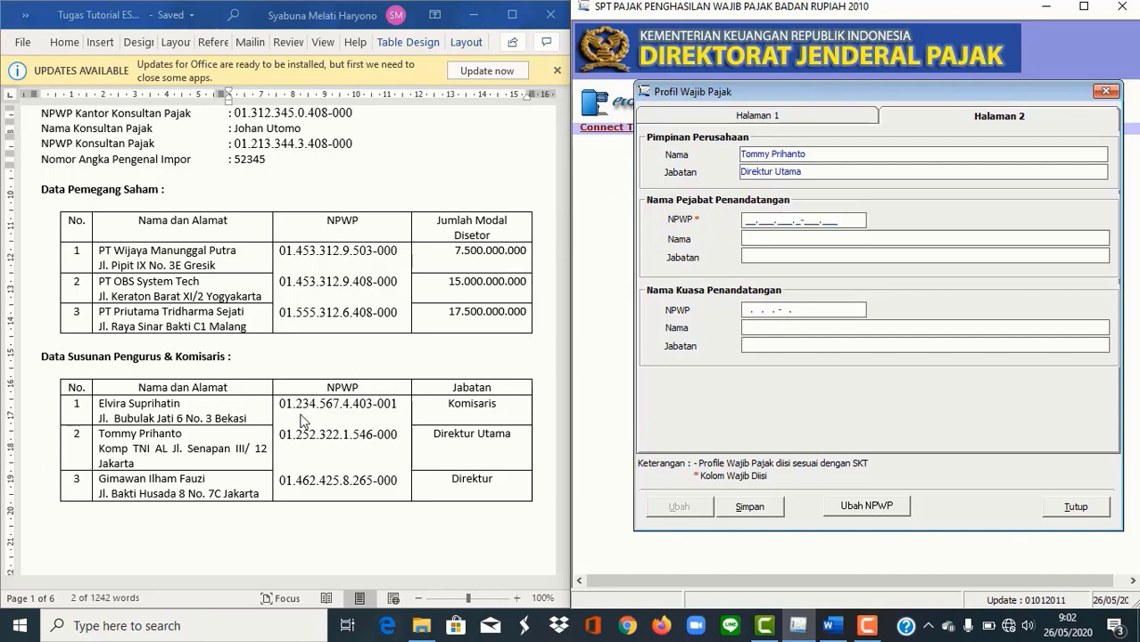
scroll(299, 422, "up", 3)
scroll(299, 423, "down", 2)
scroll(299, 423, "up", 2)
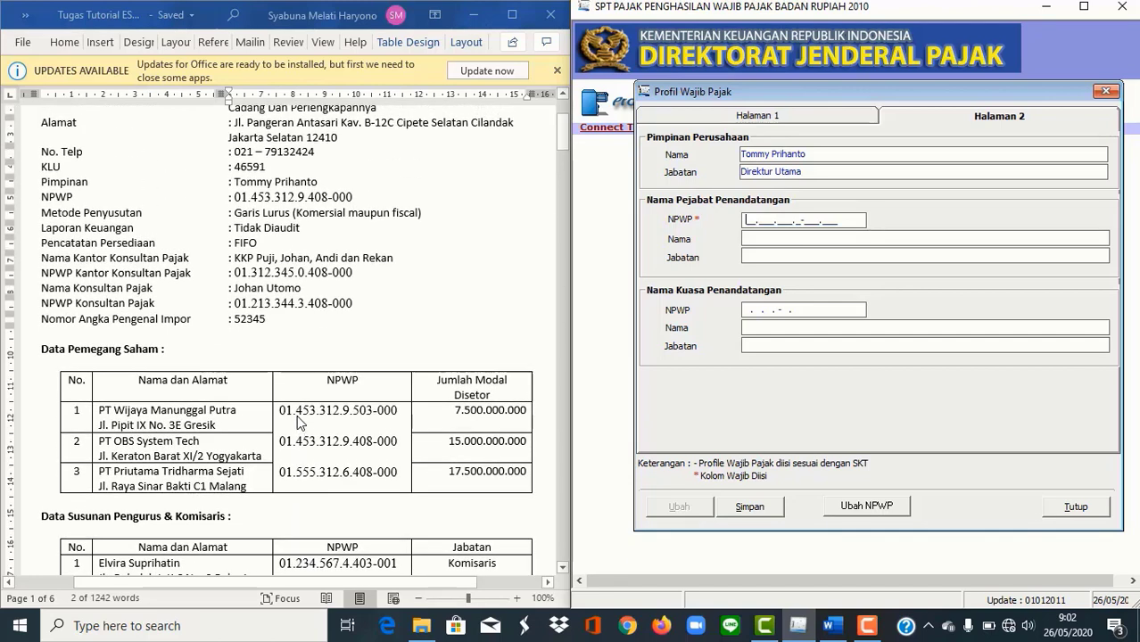
left_click_drag(357, 198, 236, 207)
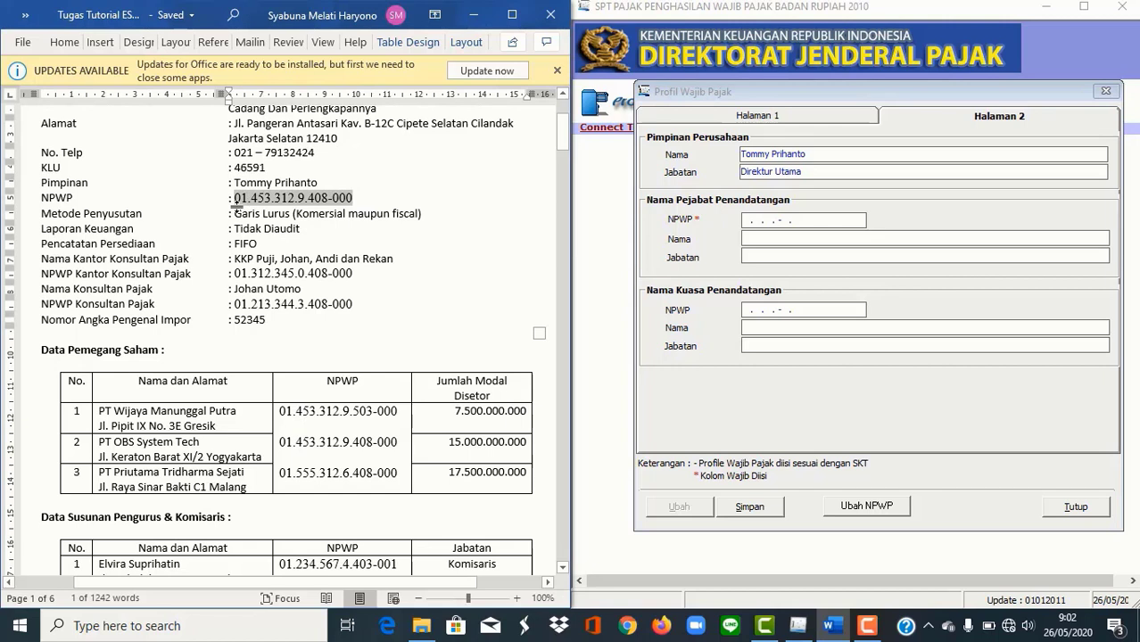
left_click(746, 219)
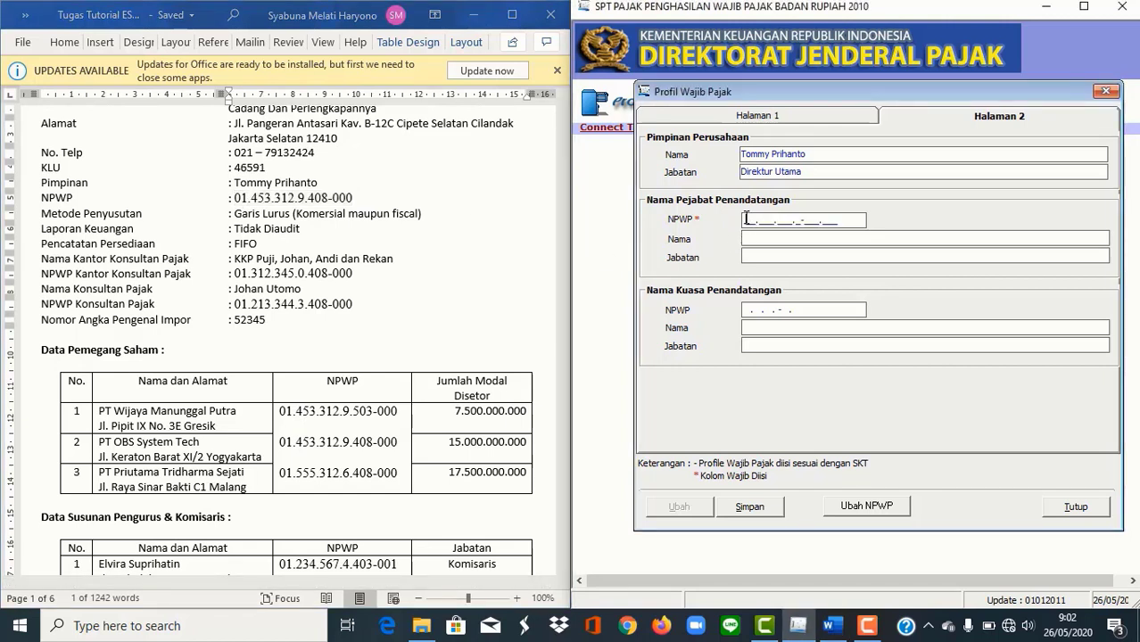
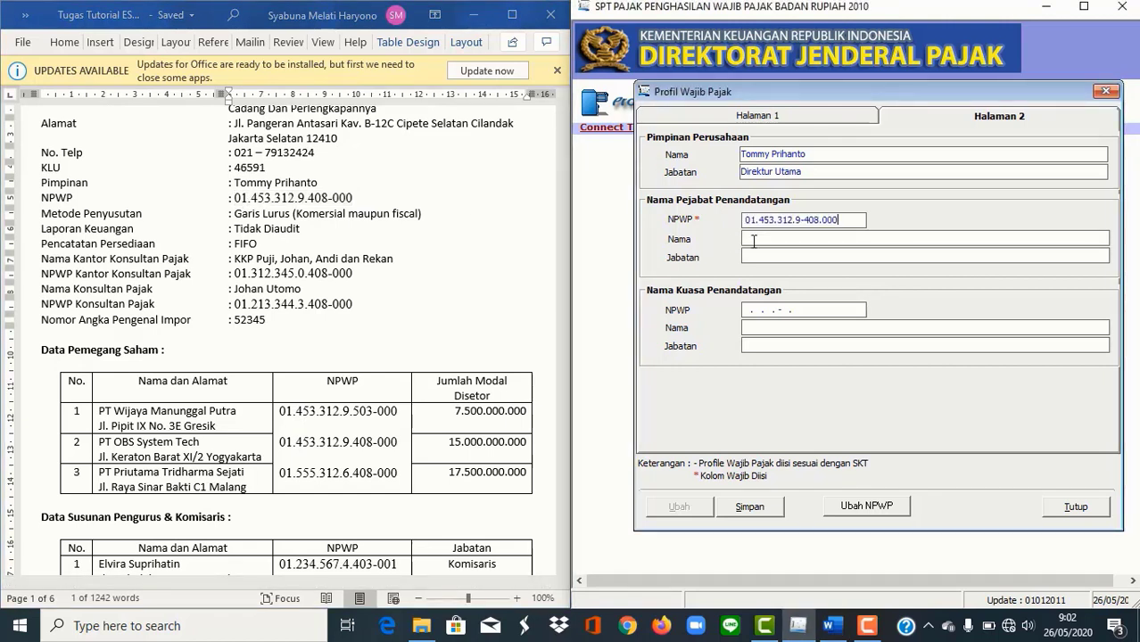
Step: Copy the leader's name and Direktur Utama title into the signing official fields, then save
left_click_drag(741, 153, 874, 150)
key("ctrl+c")
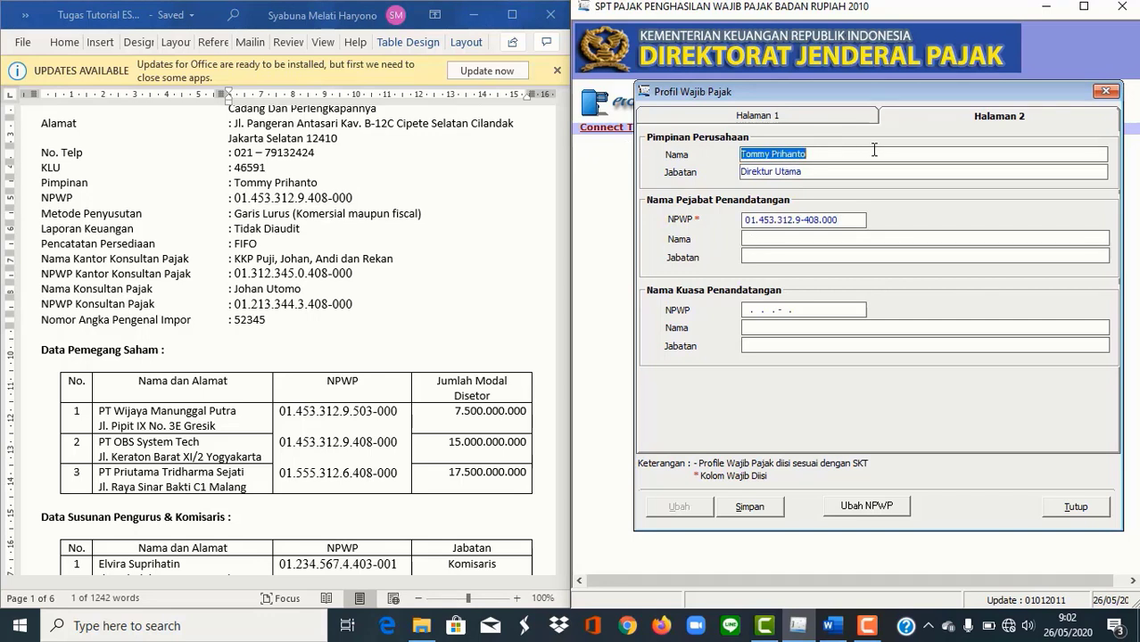
left_click(862, 235)
key("ctrl+v")
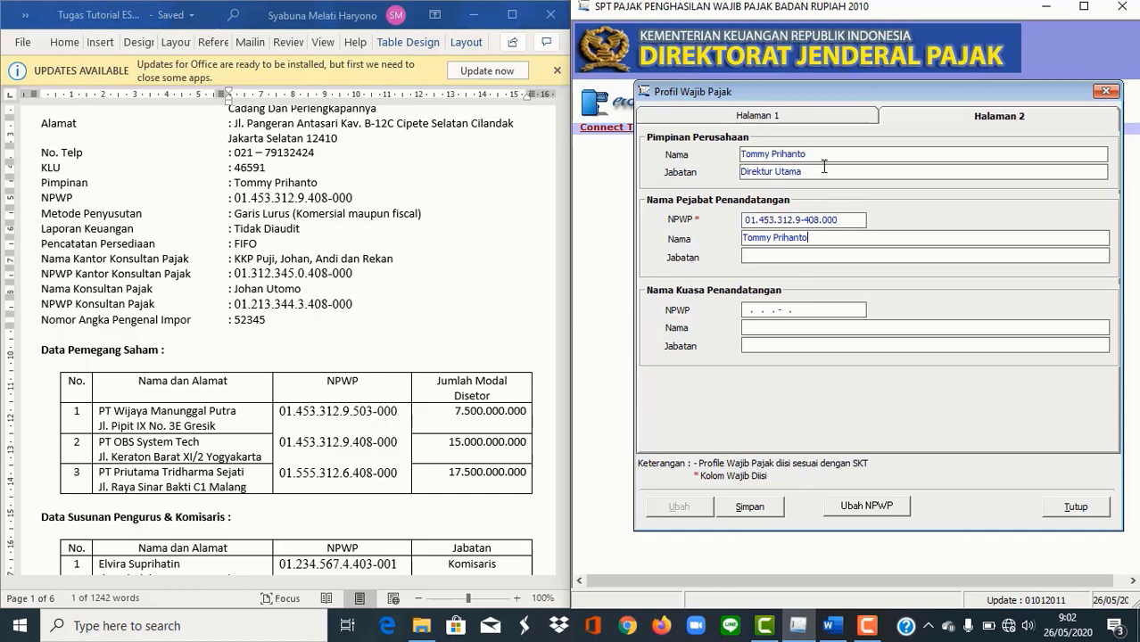
left_click_drag(824, 170, 535, 166)
key("ctrl+c")
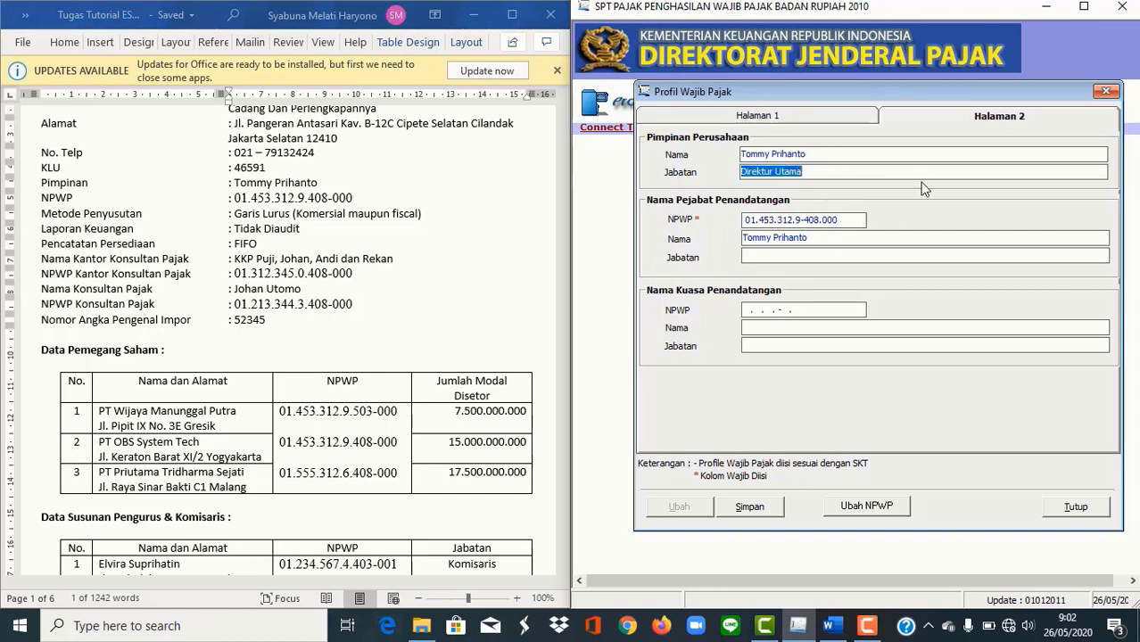
left_click(905, 257)
key("ctrl+v")
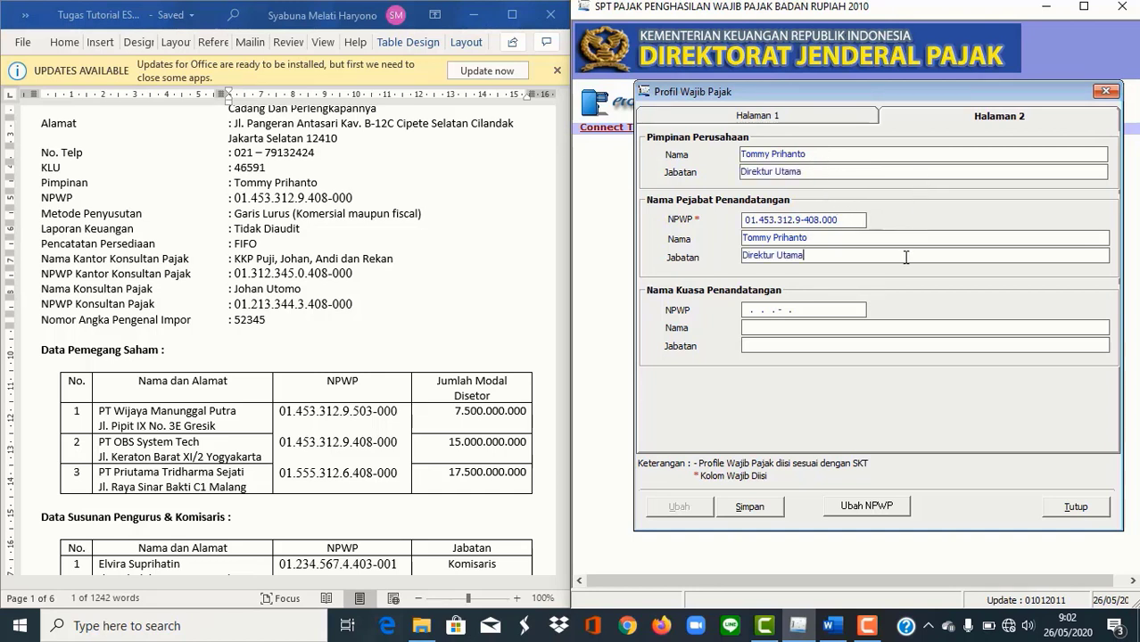
left_click(750, 506)
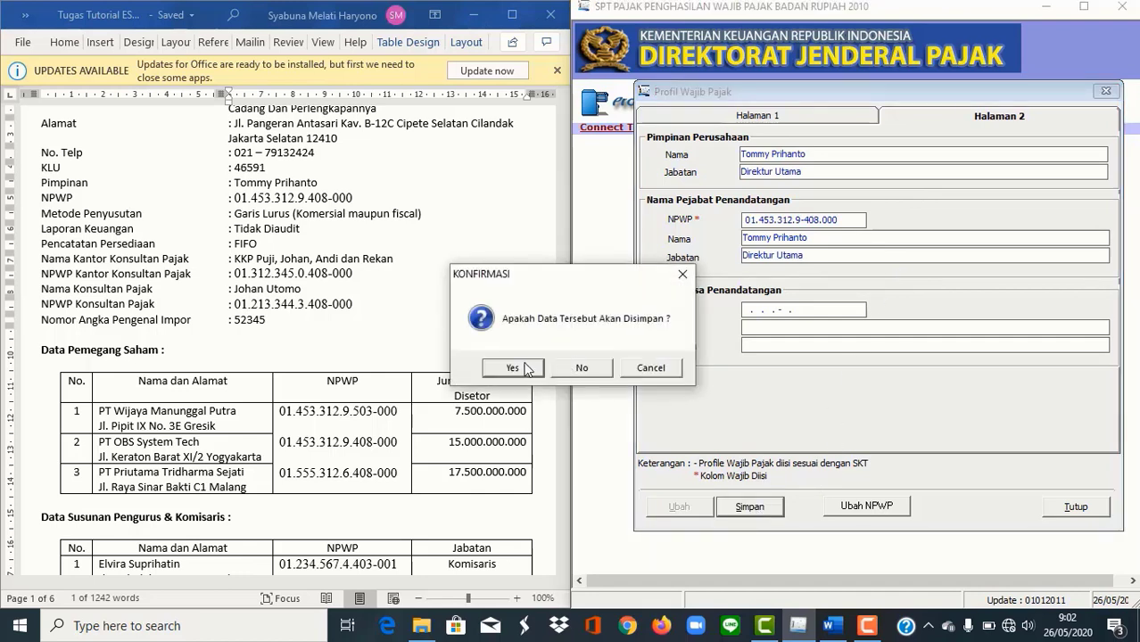
left_click(521, 367)
left_click(599, 370)
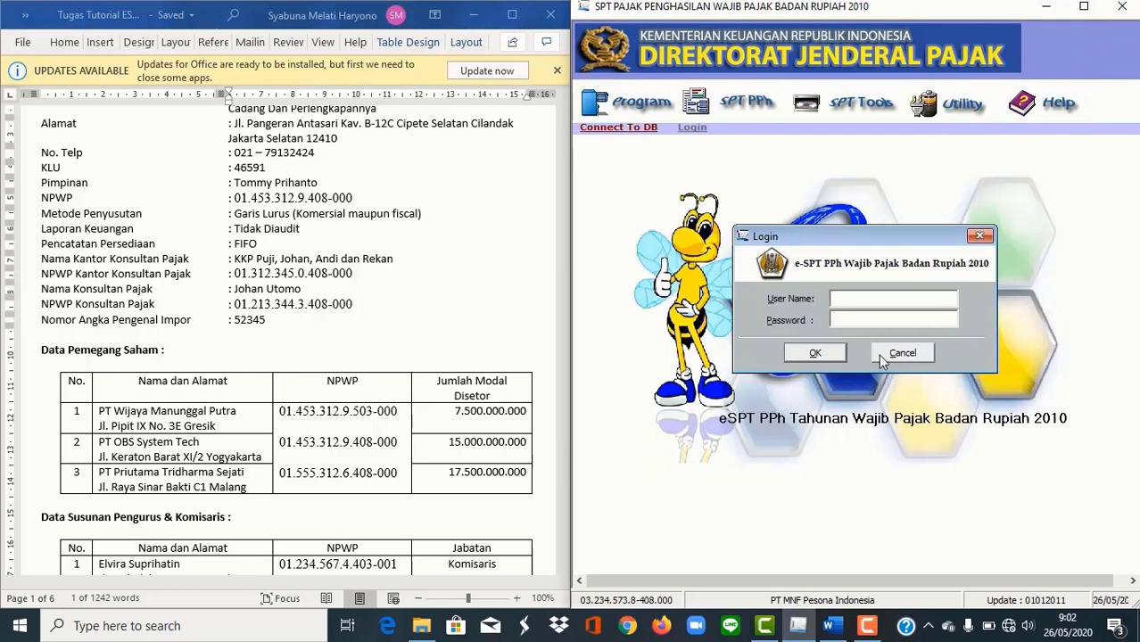
Step: Log in as the Administrator user with the account password
type("Administar")
key("BackSpace")
key("BackSpace")
type("rator123")
left_click(815, 353)
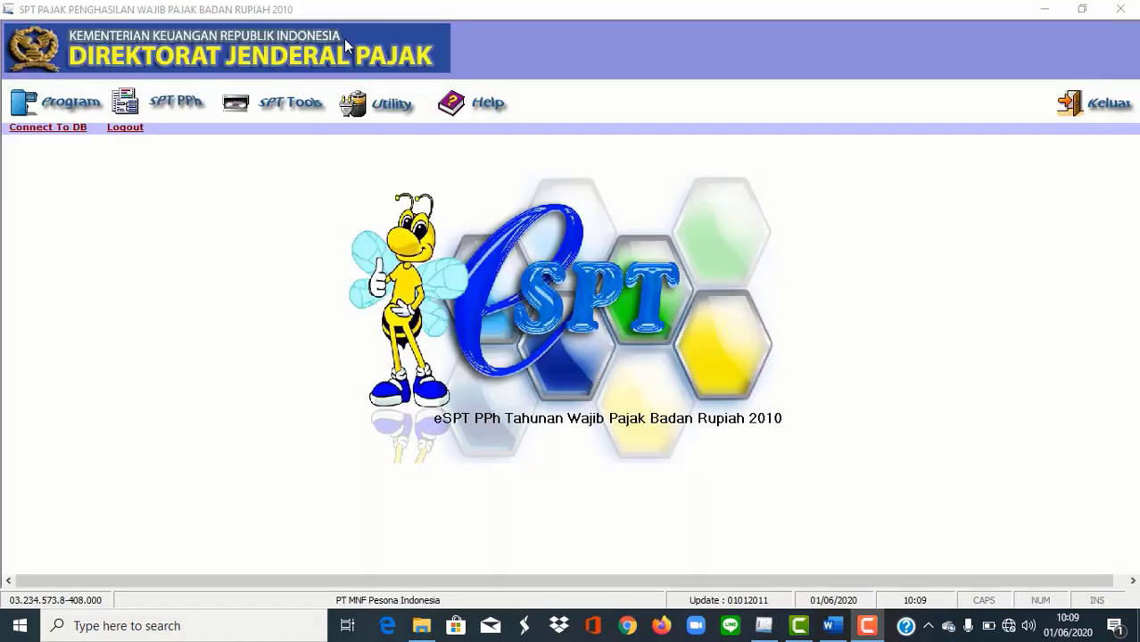
left_click(64, 106)
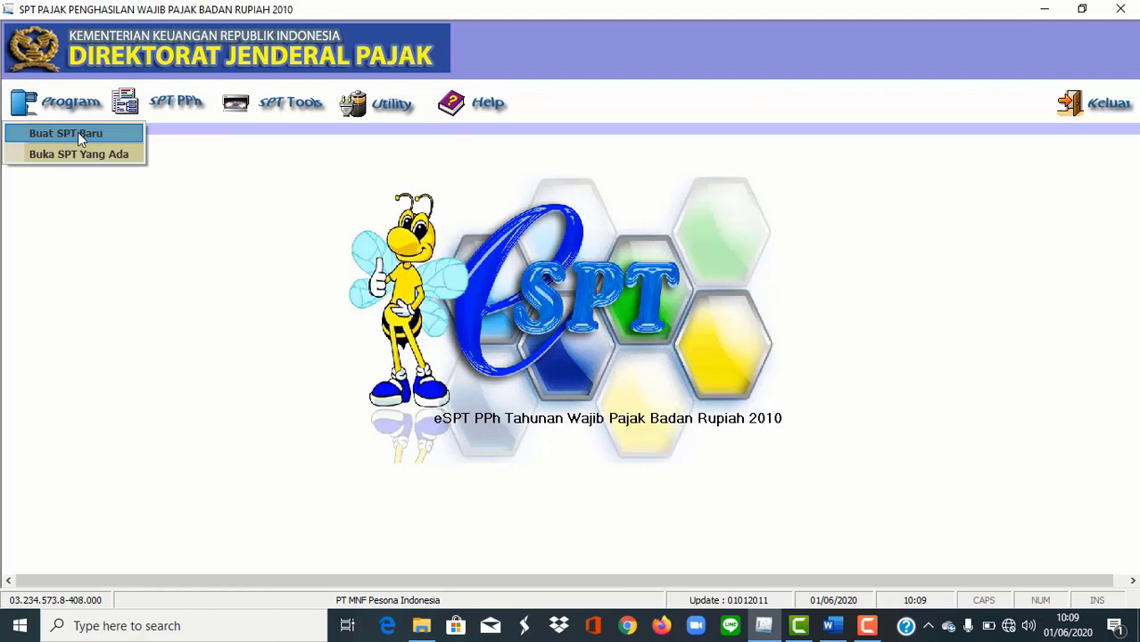
Step: Create a new SPT for Tahun Pajak 2018, Pembetulan 0, and acknowledge the confirmation
left_click(78, 132)
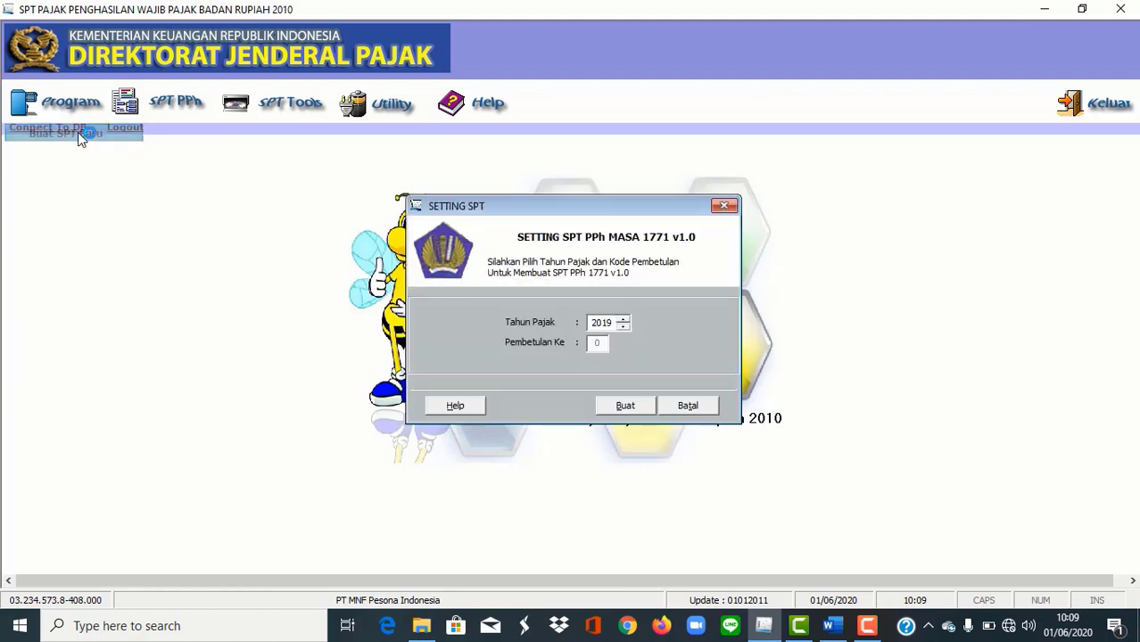
left_click(623, 327)
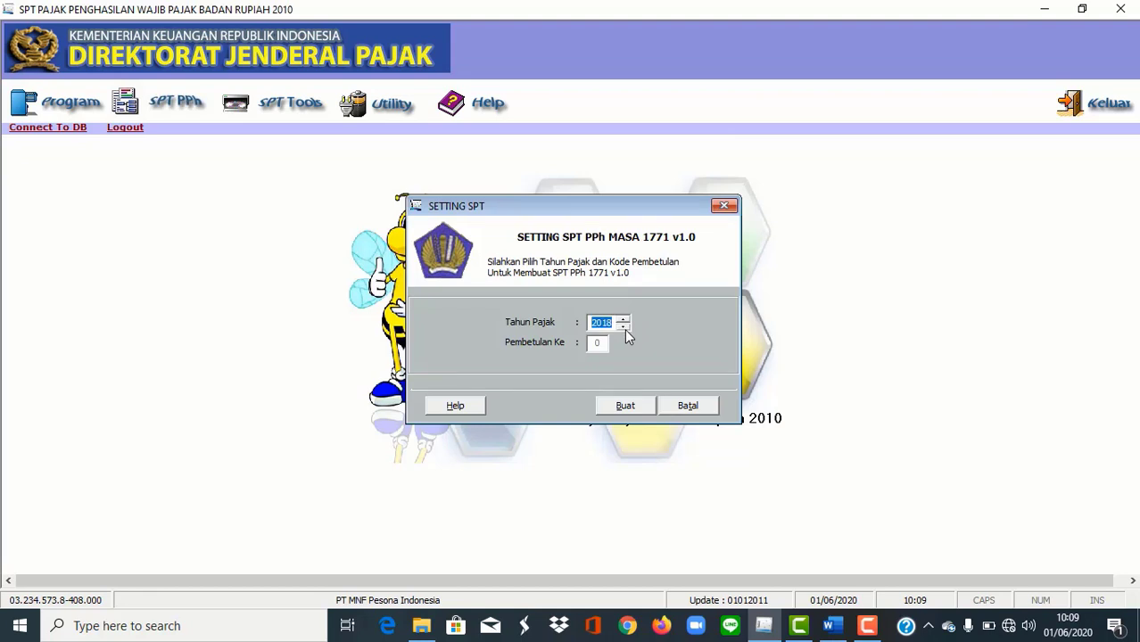
left_click(625, 405)
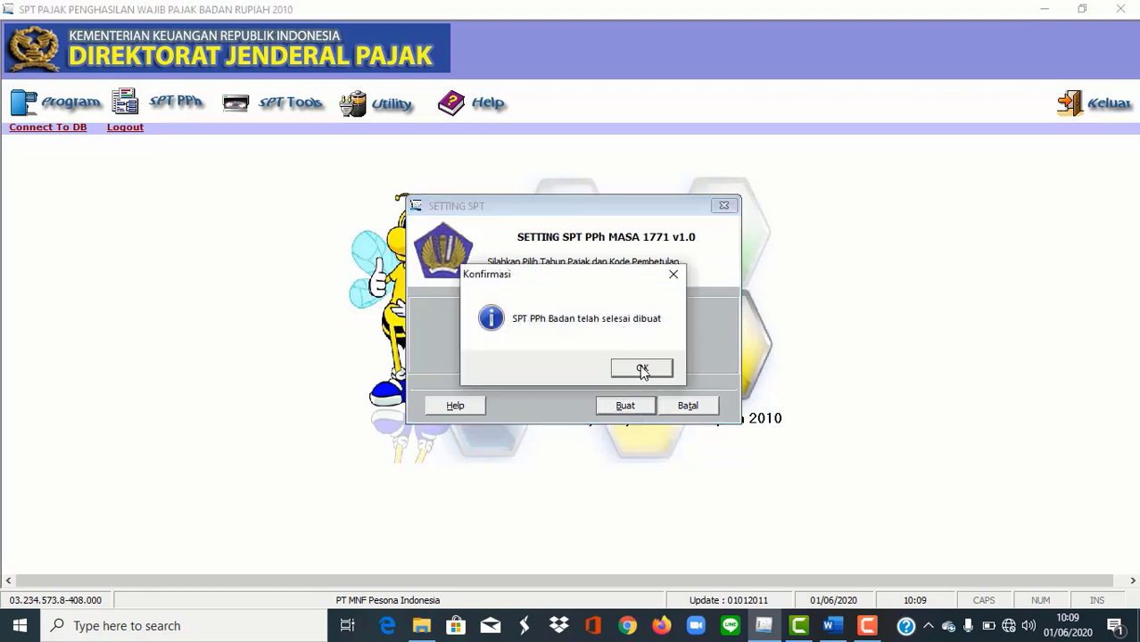
left_click(643, 366)
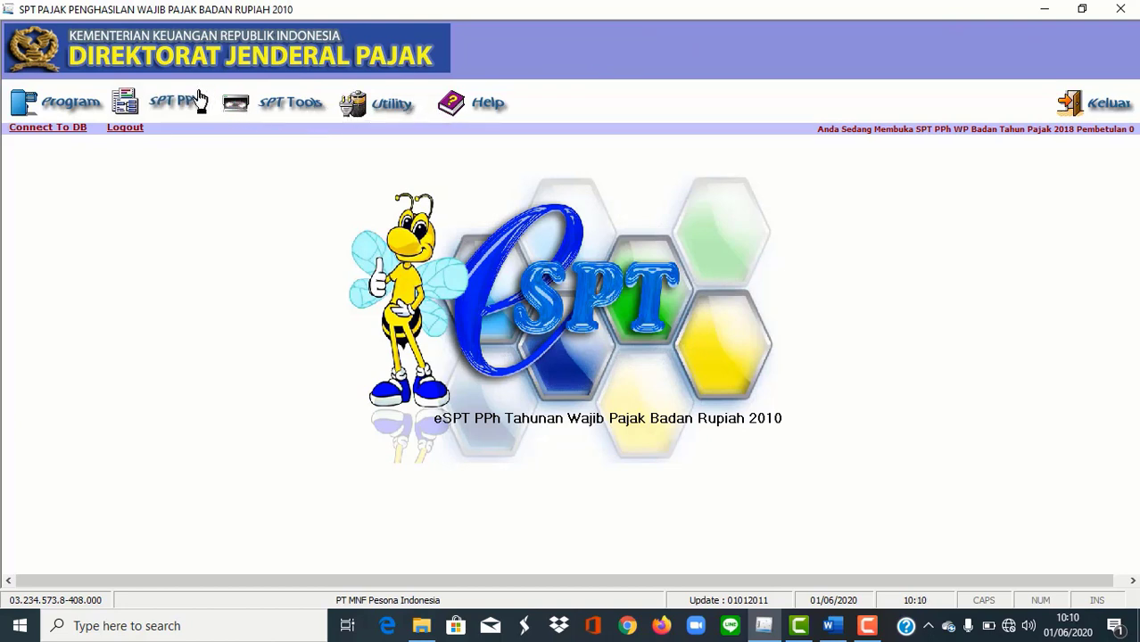
Step: Open the taxpayer profile from Utility and make its fields editable for review
left_click(373, 113)
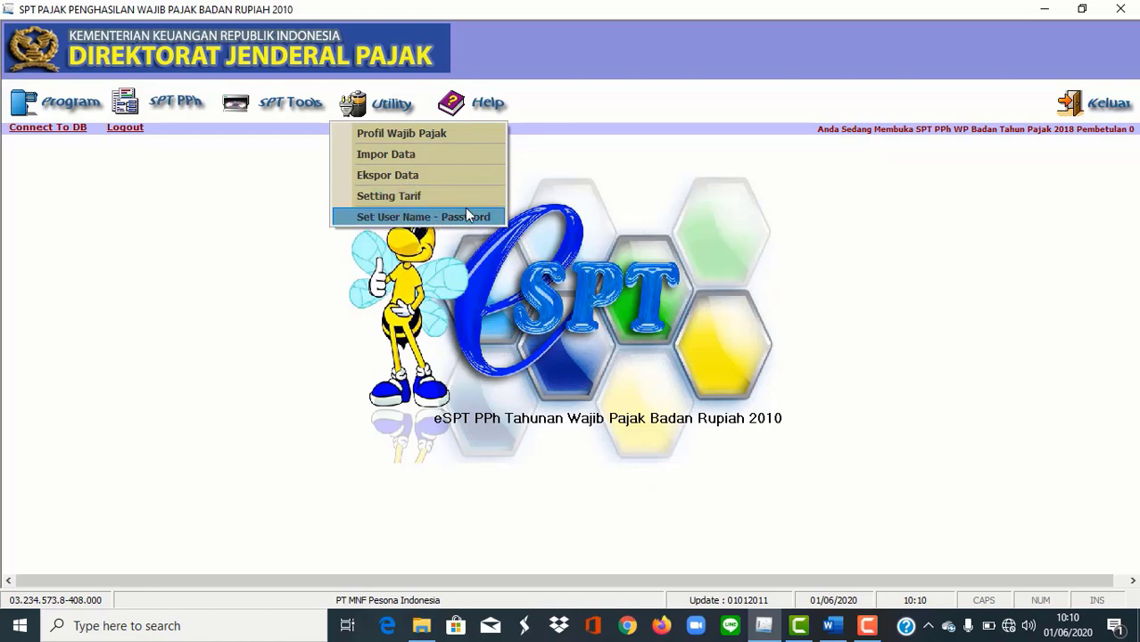
left_click(641, 190)
left_click(366, 113)
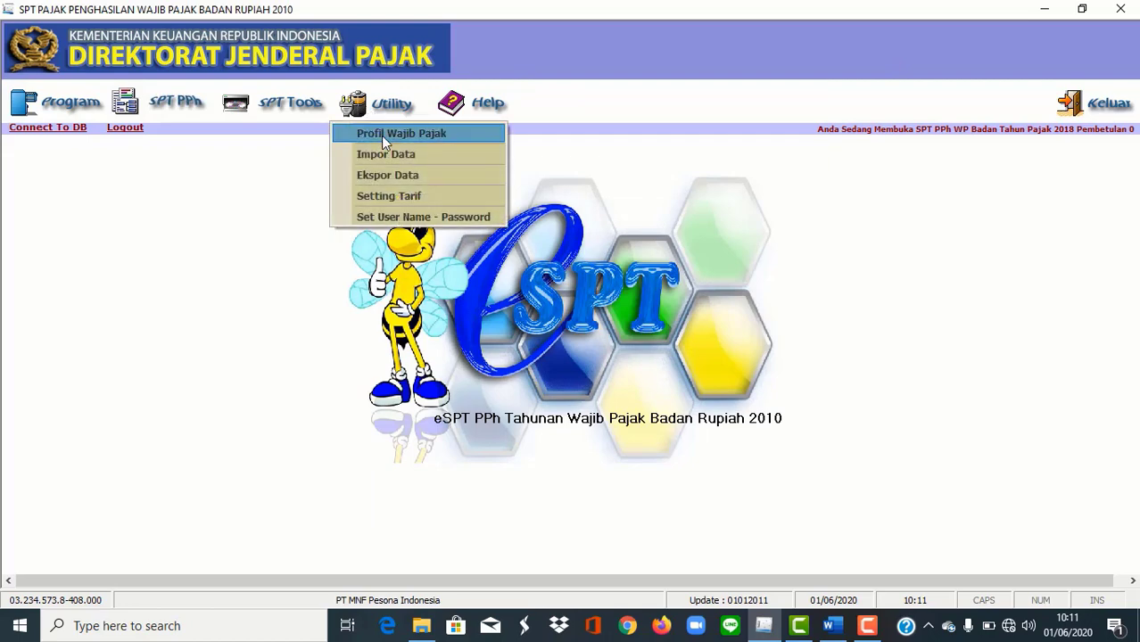
left_click(380, 136)
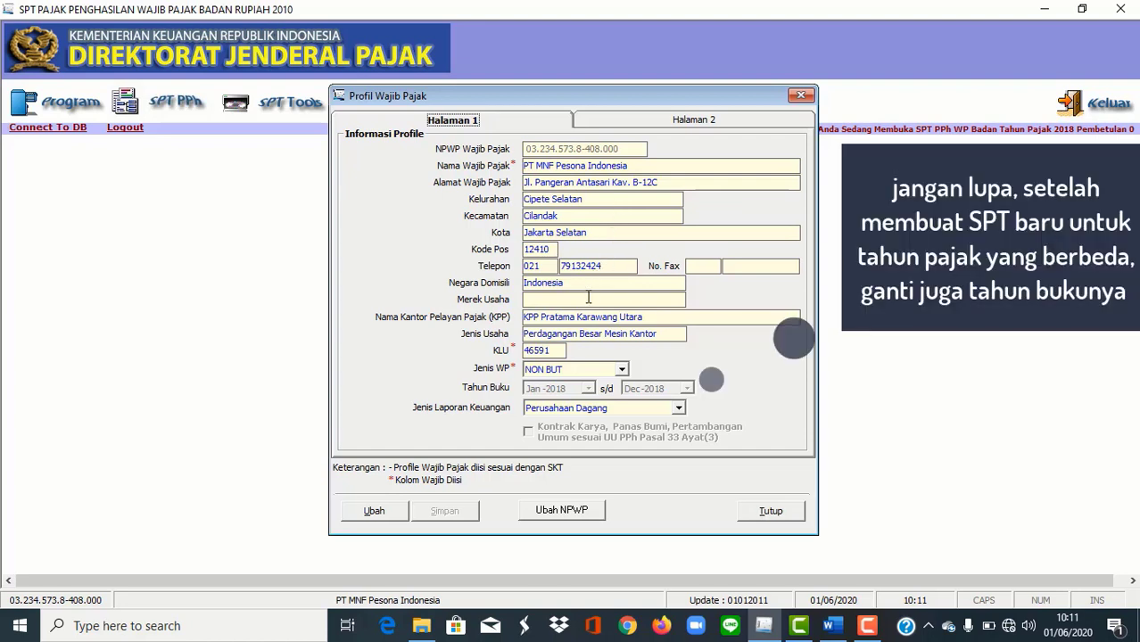
left_click(371, 517)
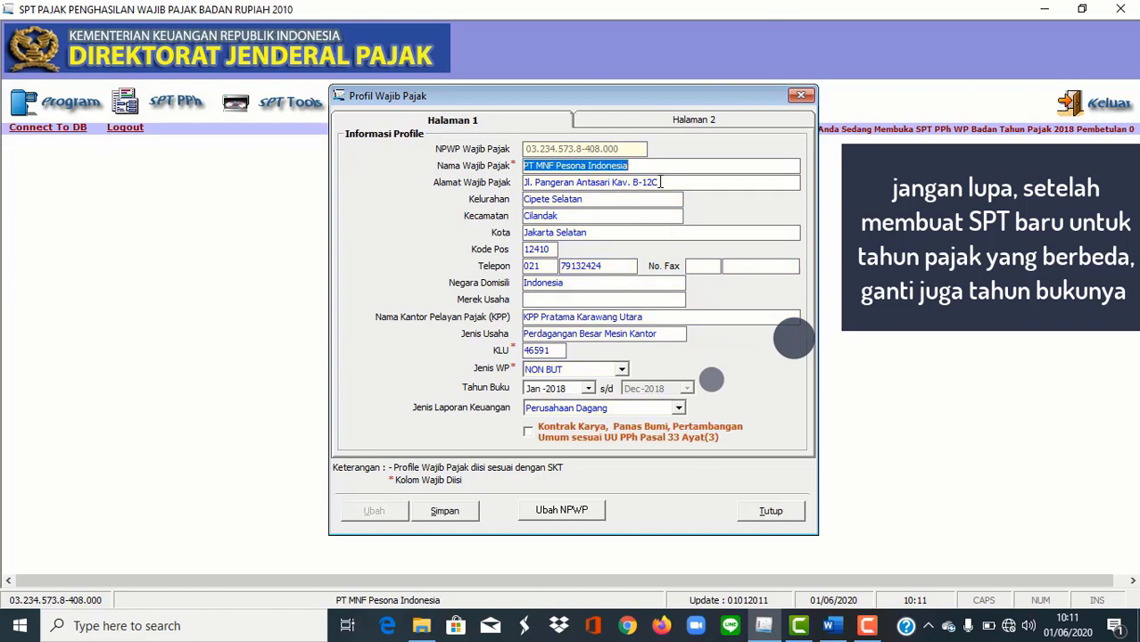
key("Tab")
key("Tab")
key("Tab")
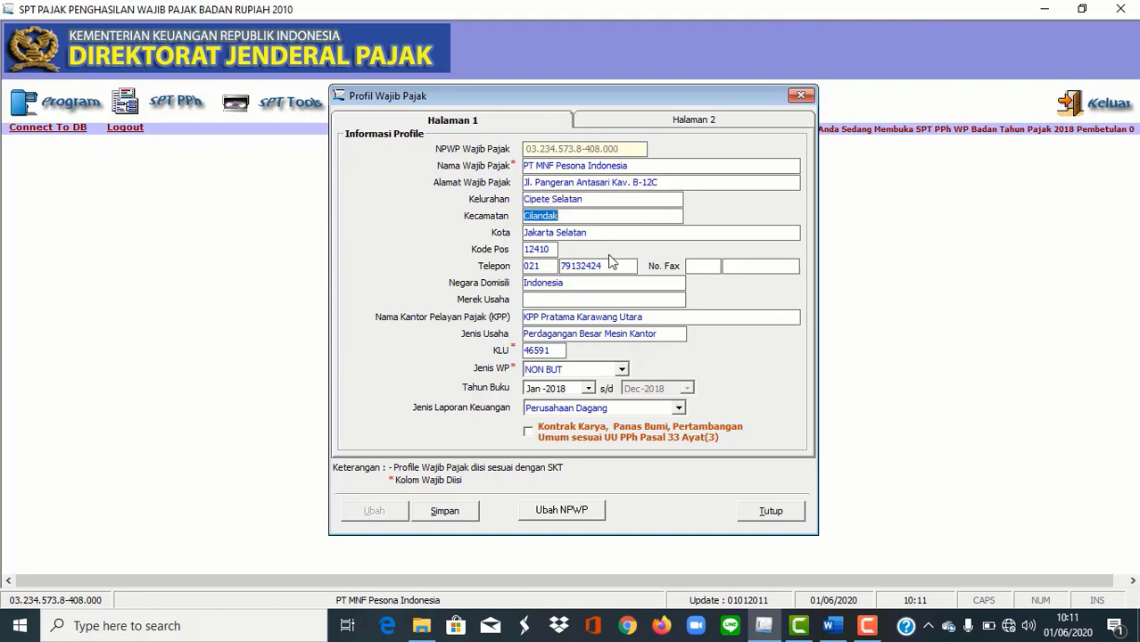
key("Tab")
key("Tab")
key("Tab")
key("Tab")
key("Tab")
key("Tab")
key("Tab")
key("Tab")
key("Tab")
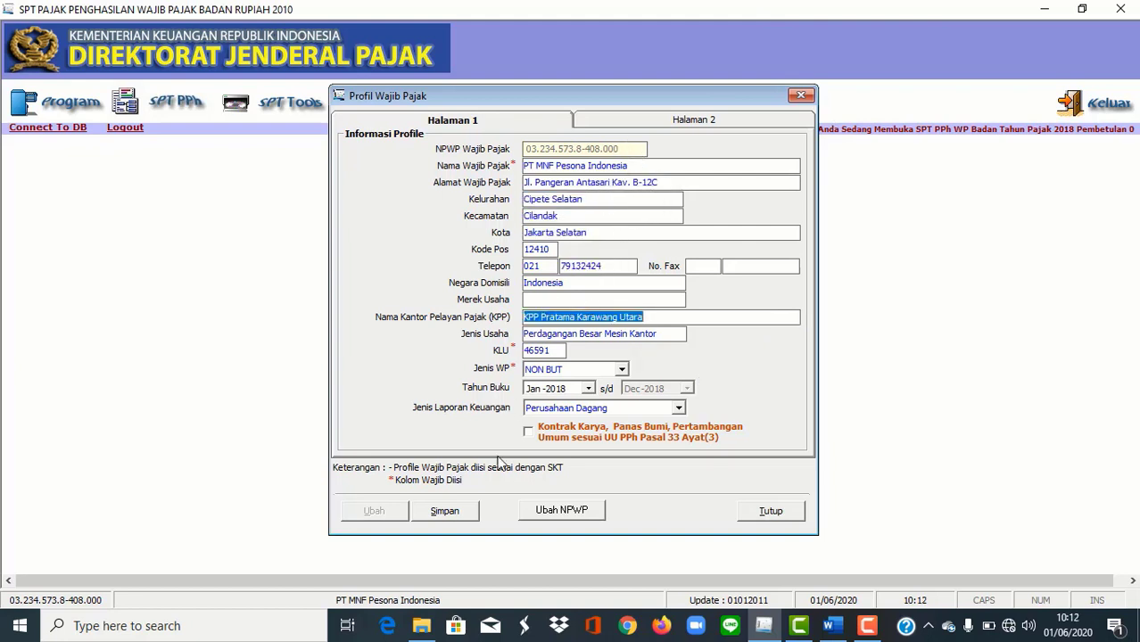
Step: Cancel the NPWP change, save the profile from Halaman 2, and close it
left_click(534, 516)
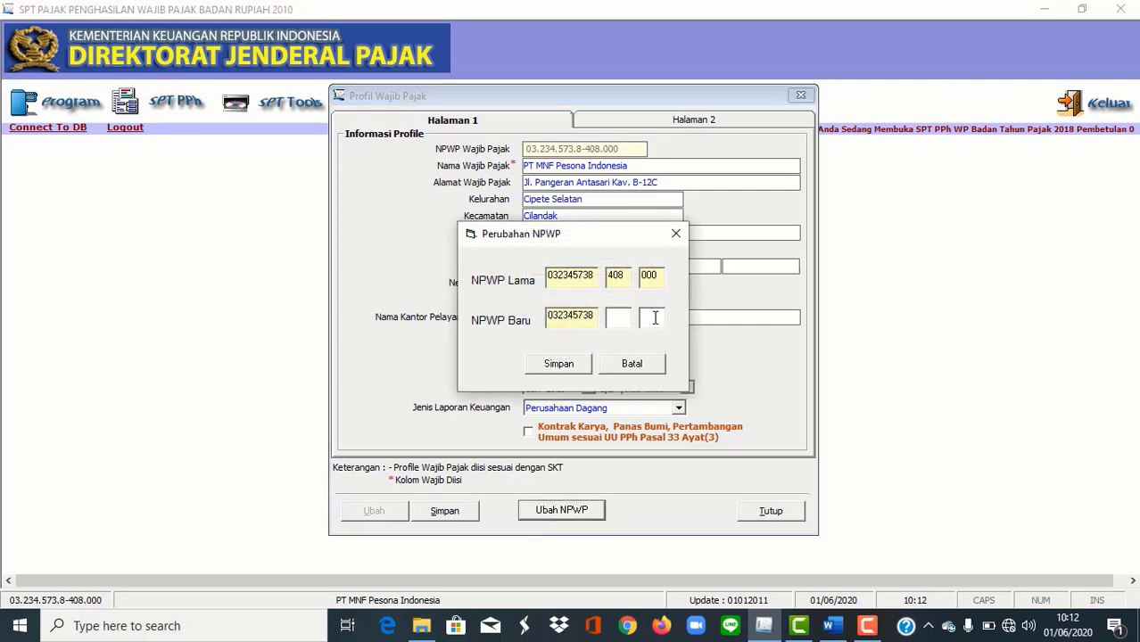
left_click(658, 363)
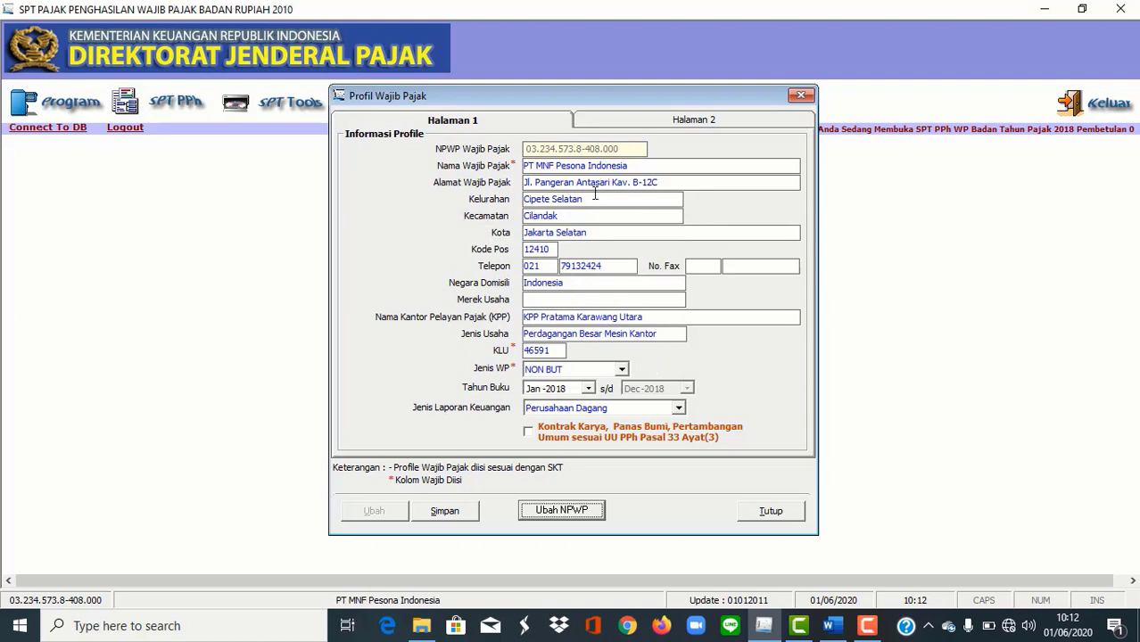
left_click(712, 123)
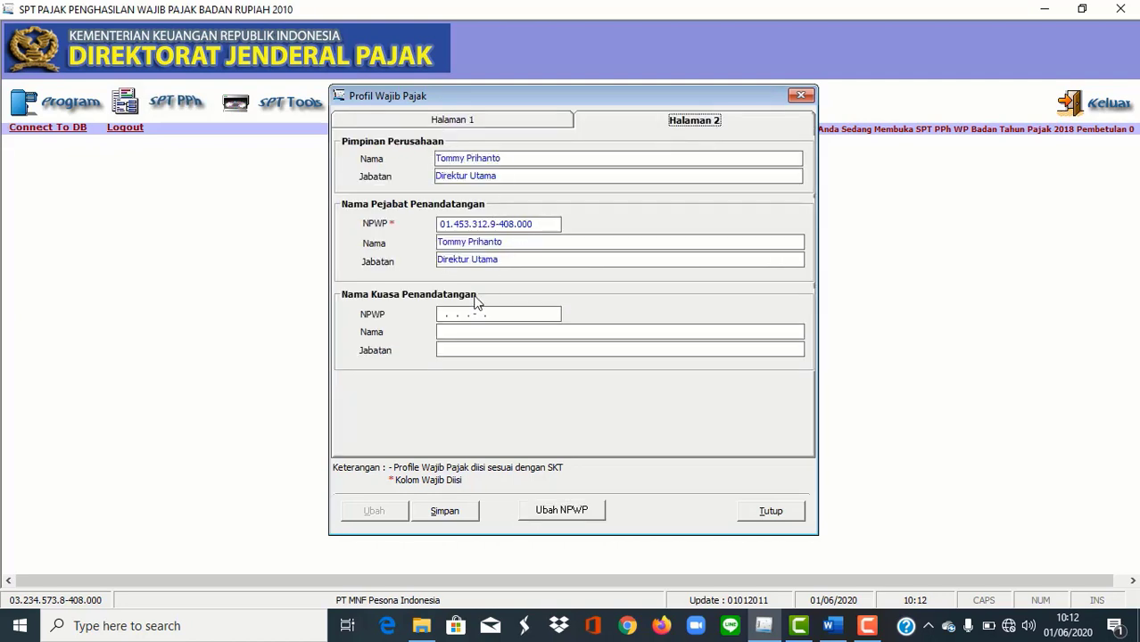
left_click(441, 513)
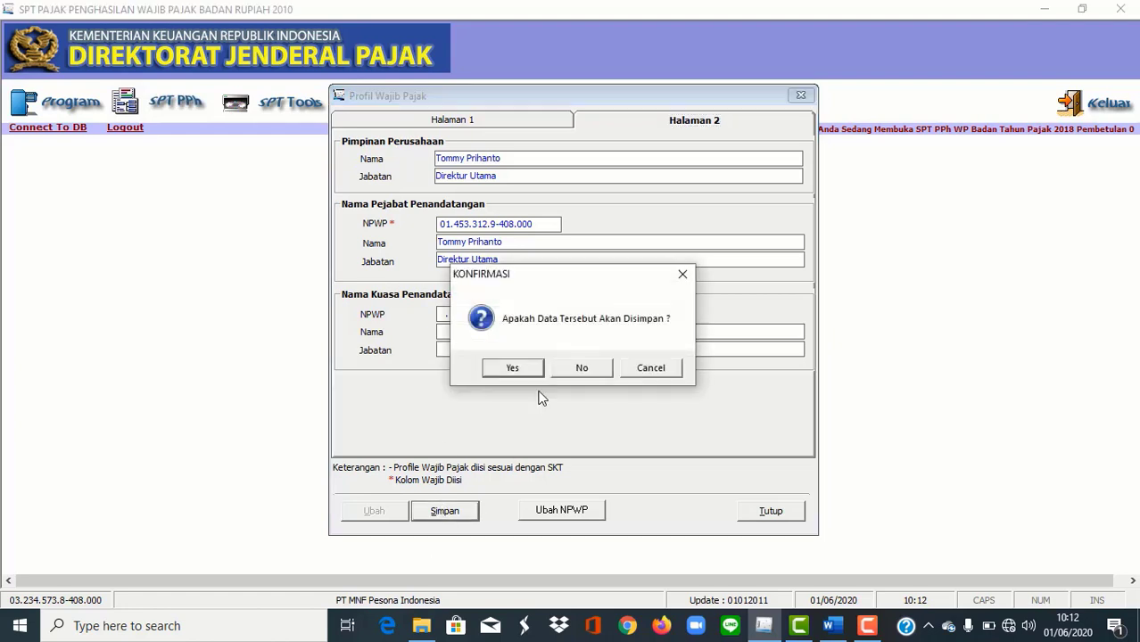
left_click(524, 378)
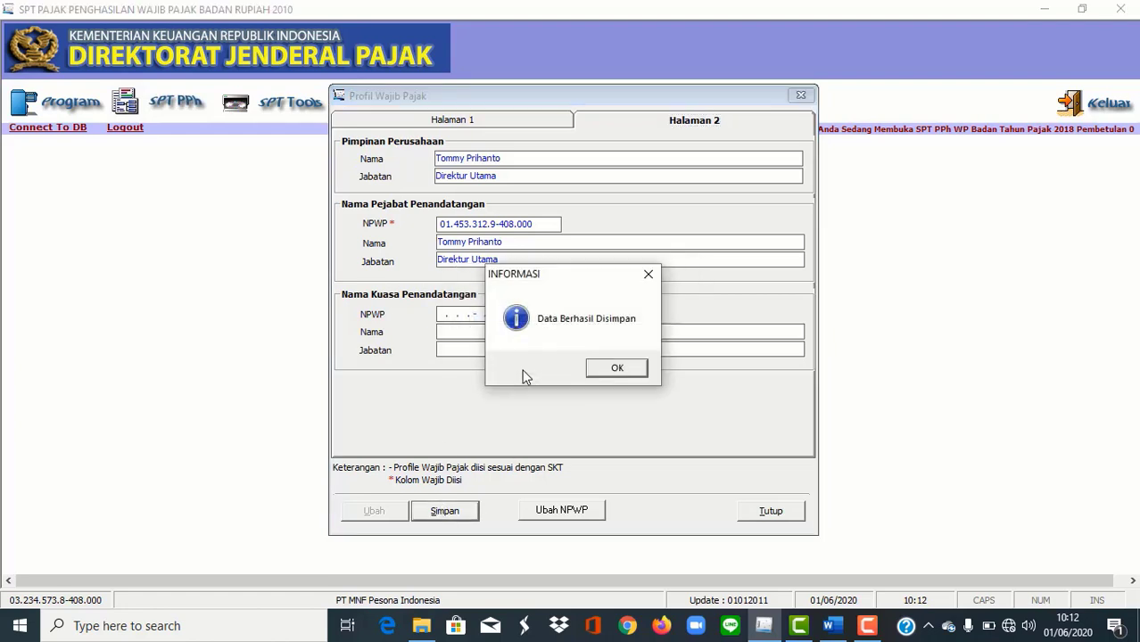
left_click(610, 370)
left_click(800, 95)
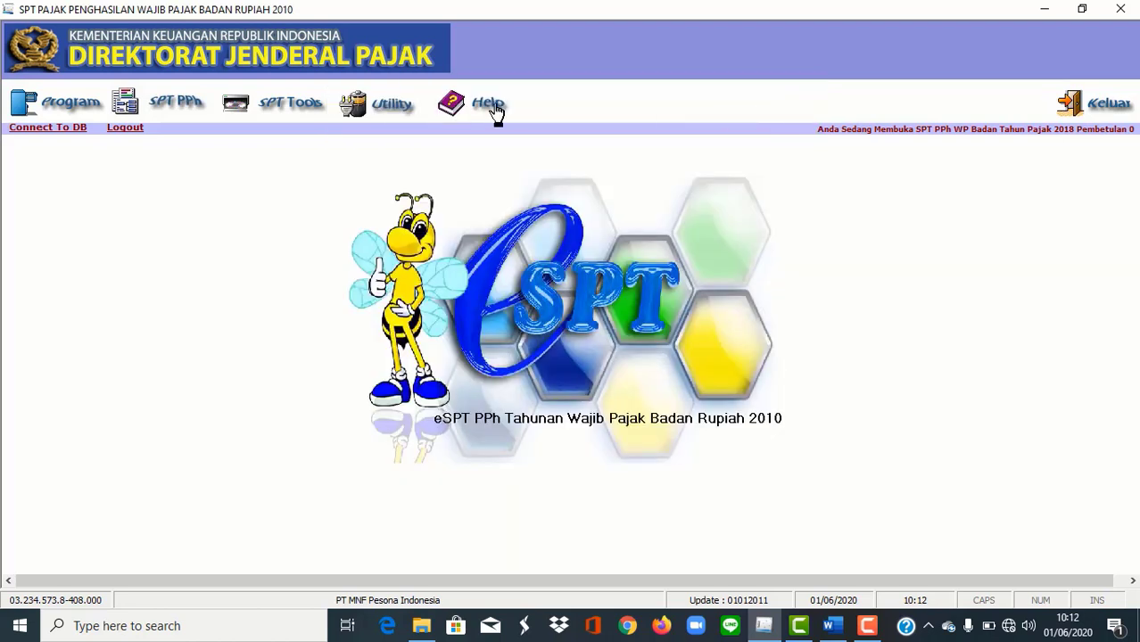
left_click(394, 107)
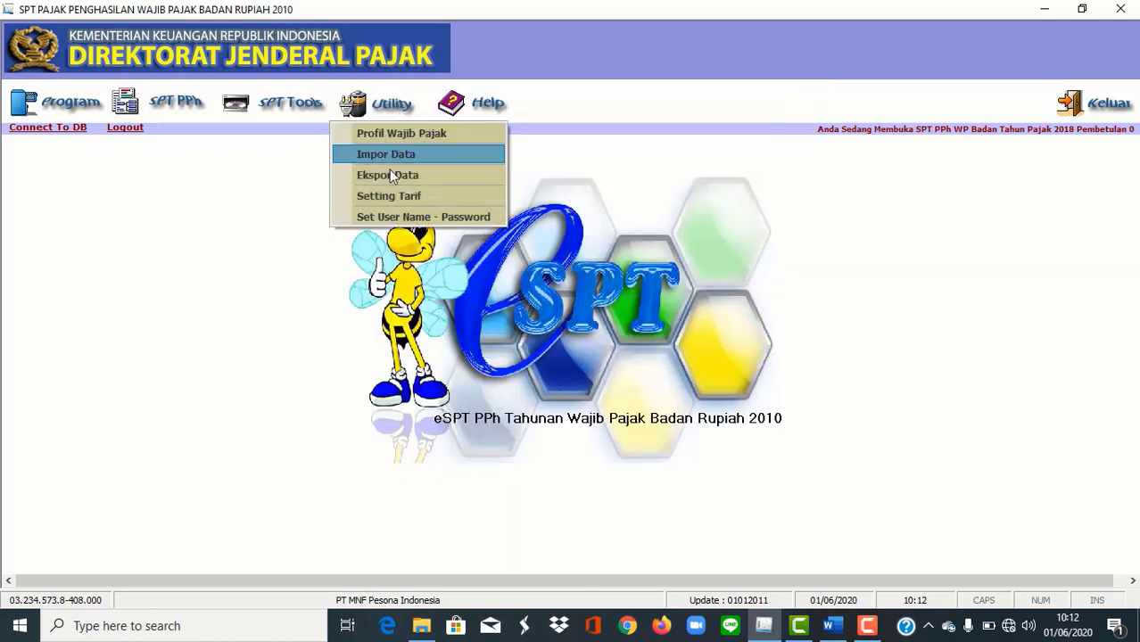
left_click(391, 219)
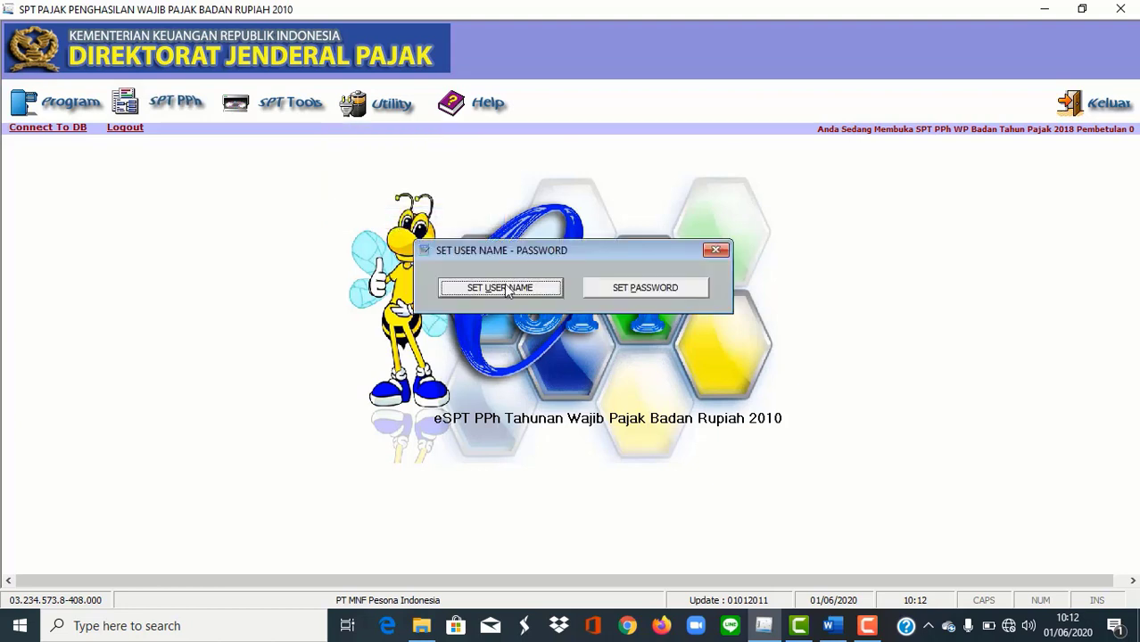
left_click(519, 286)
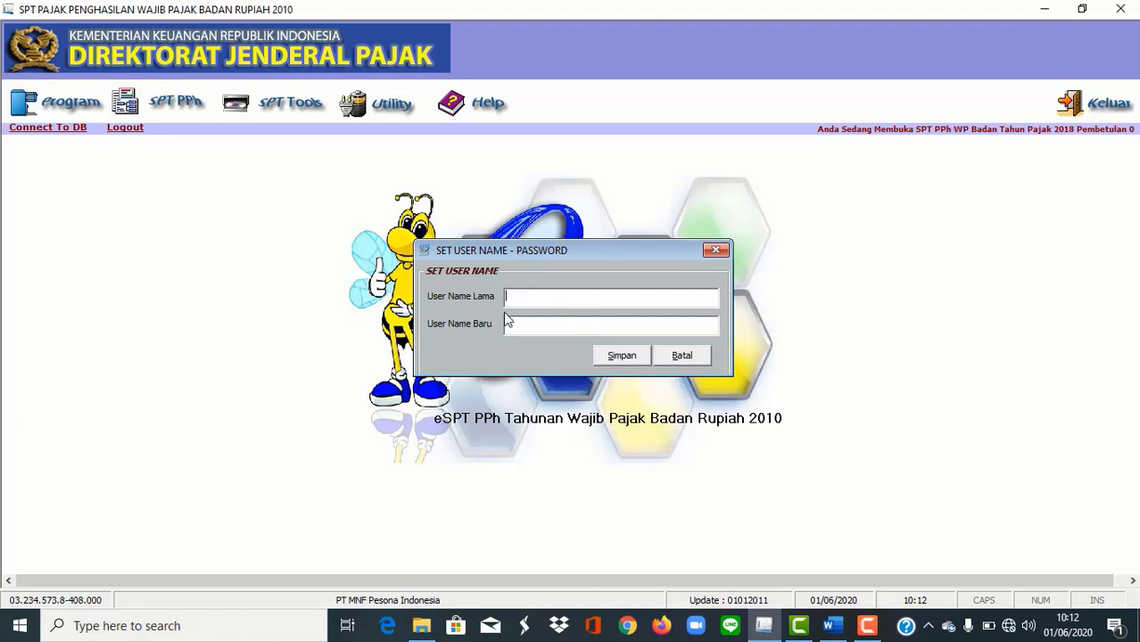
left_click(508, 326)
left_click(683, 364)
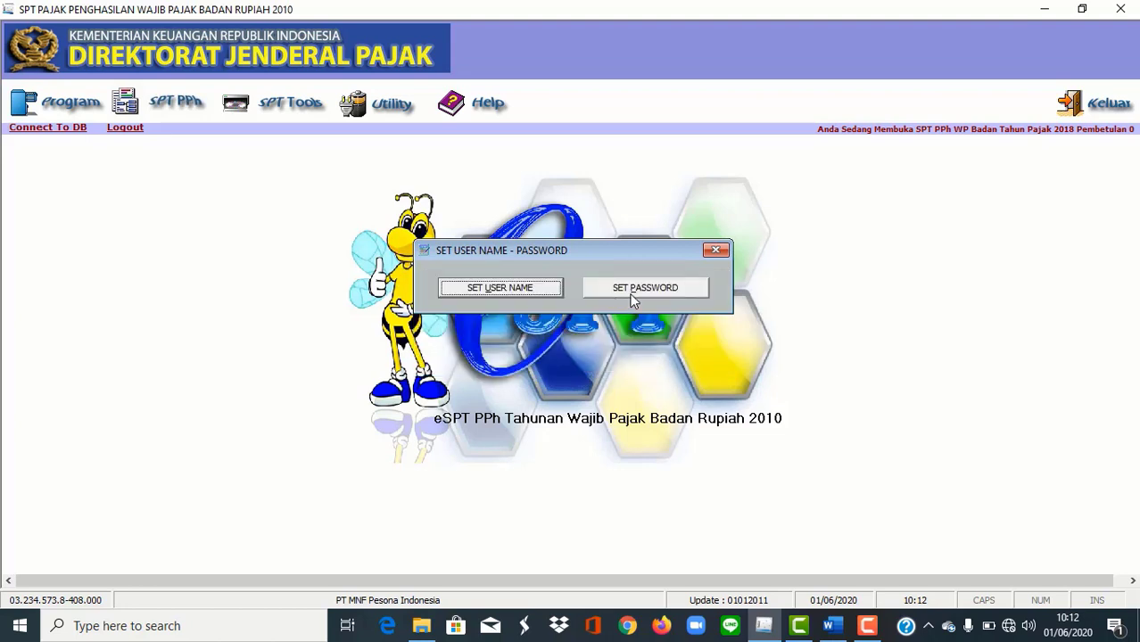
left_click(633, 295)
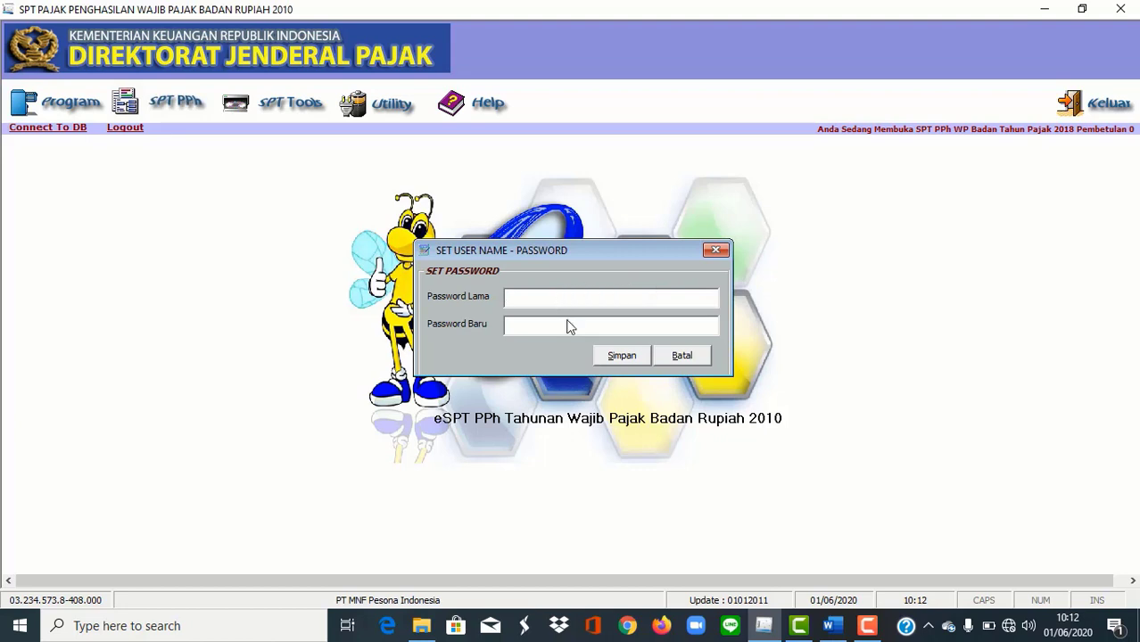
left_click(682, 358)
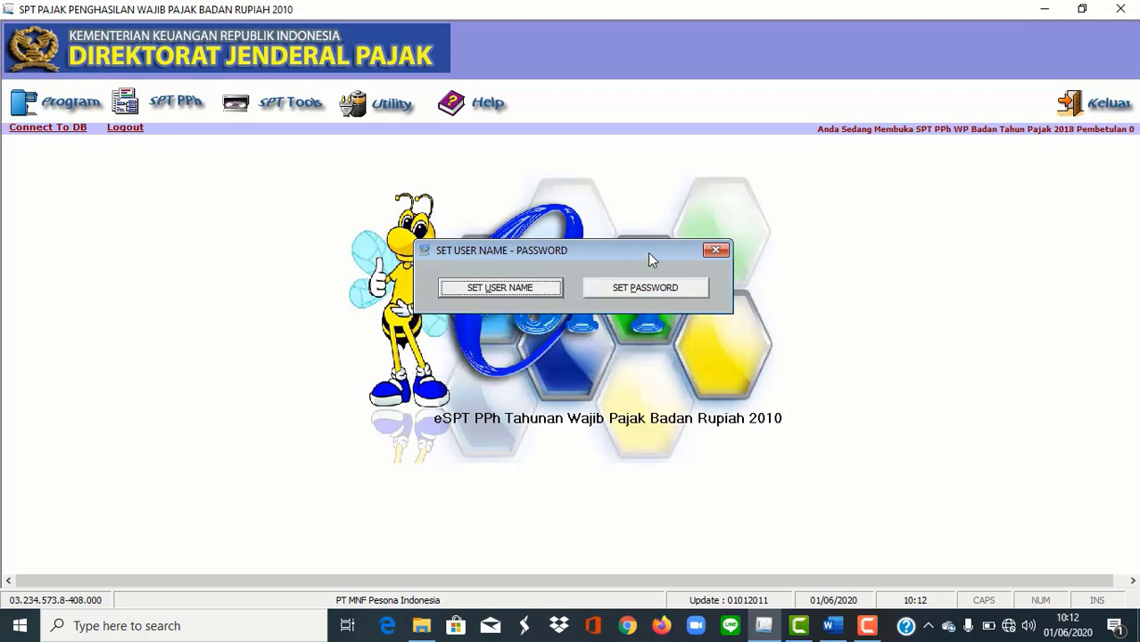
left_click(715, 250)
left_click(387, 104)
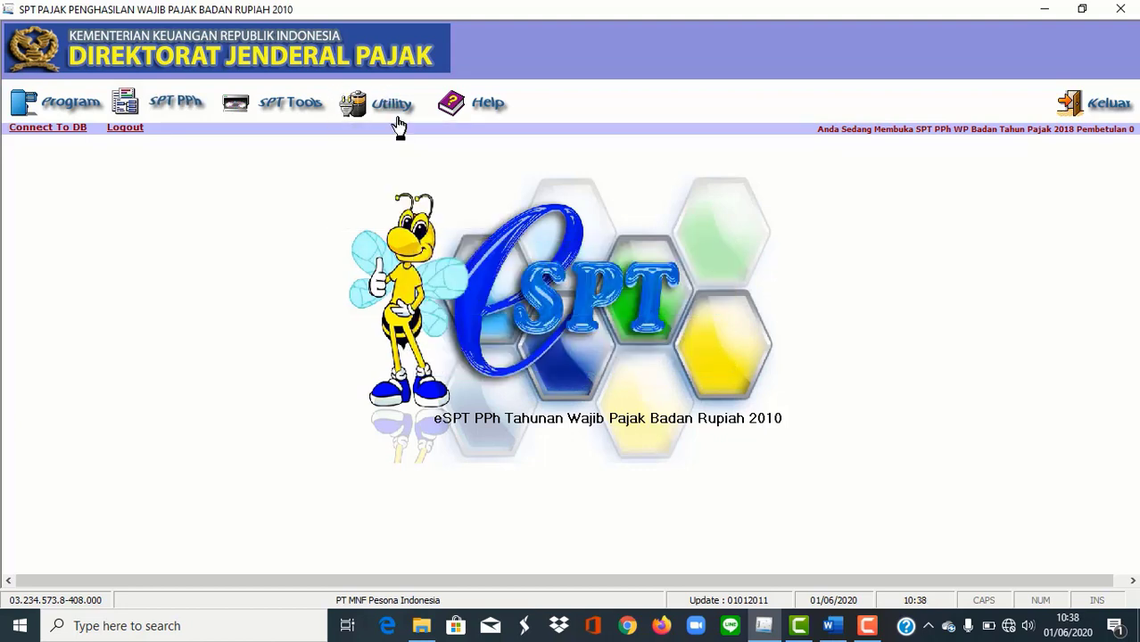
Step: Save Setting Tarif with PPh Badan and Angsuran Pasal 25 rates at 25%
left_click(392, 114)
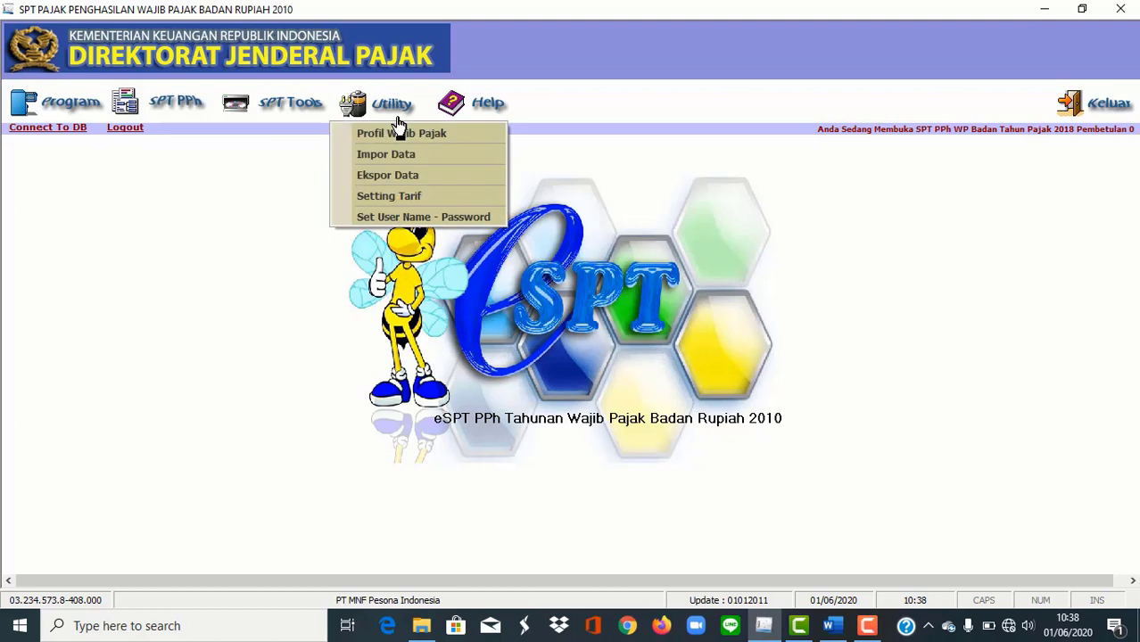
left_click(394, 196)
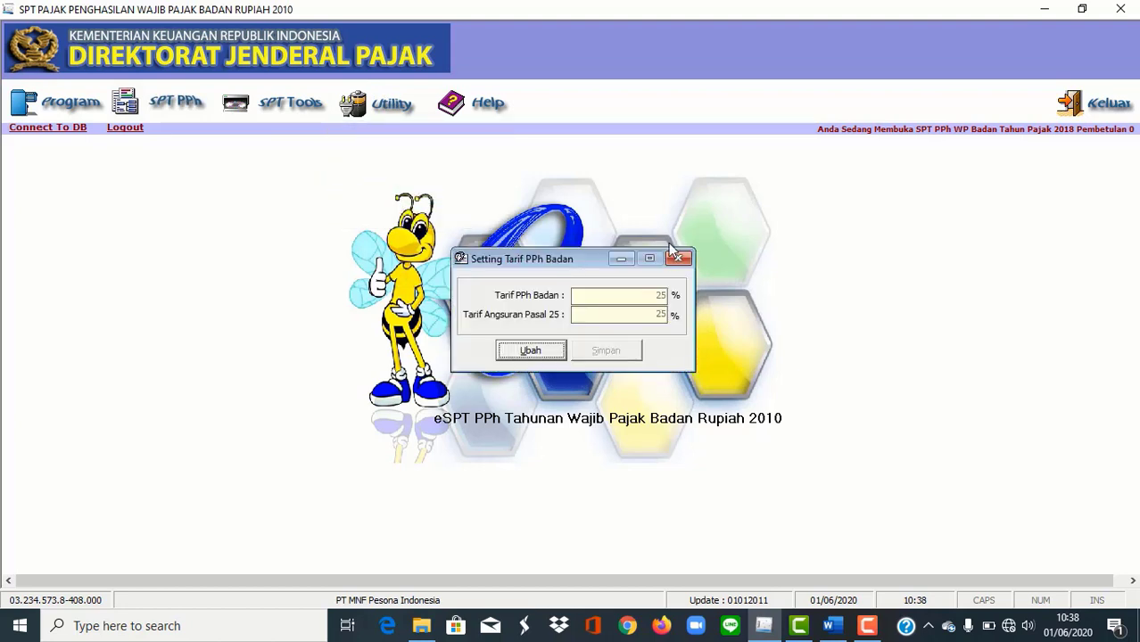
left_click(553, 352)
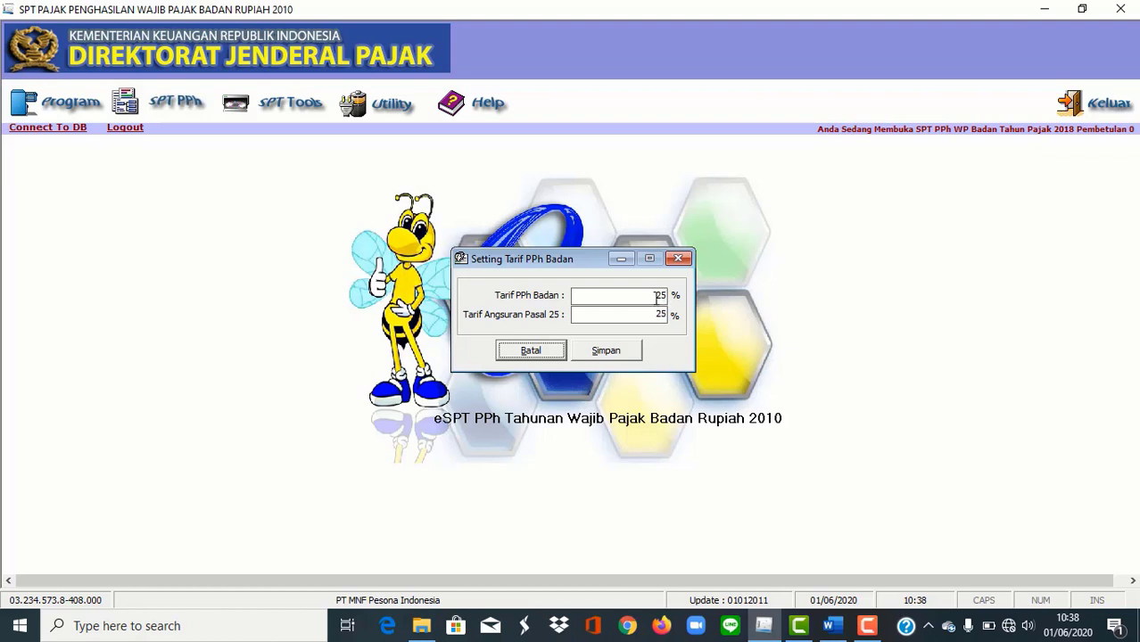
left_click(604, 351)
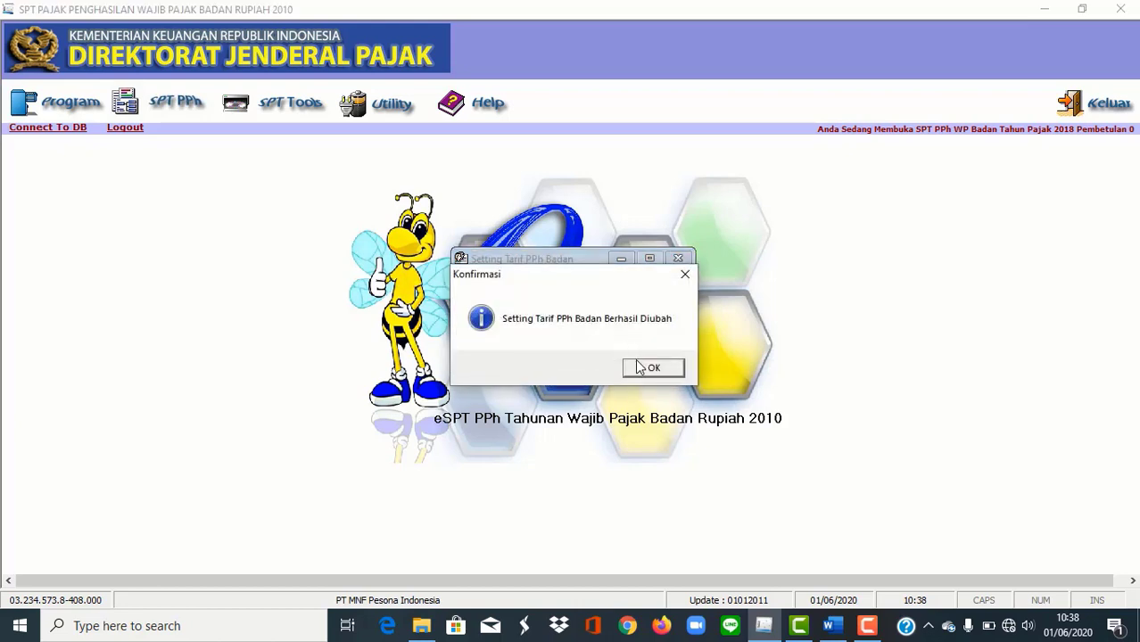
left_click(638, 371)
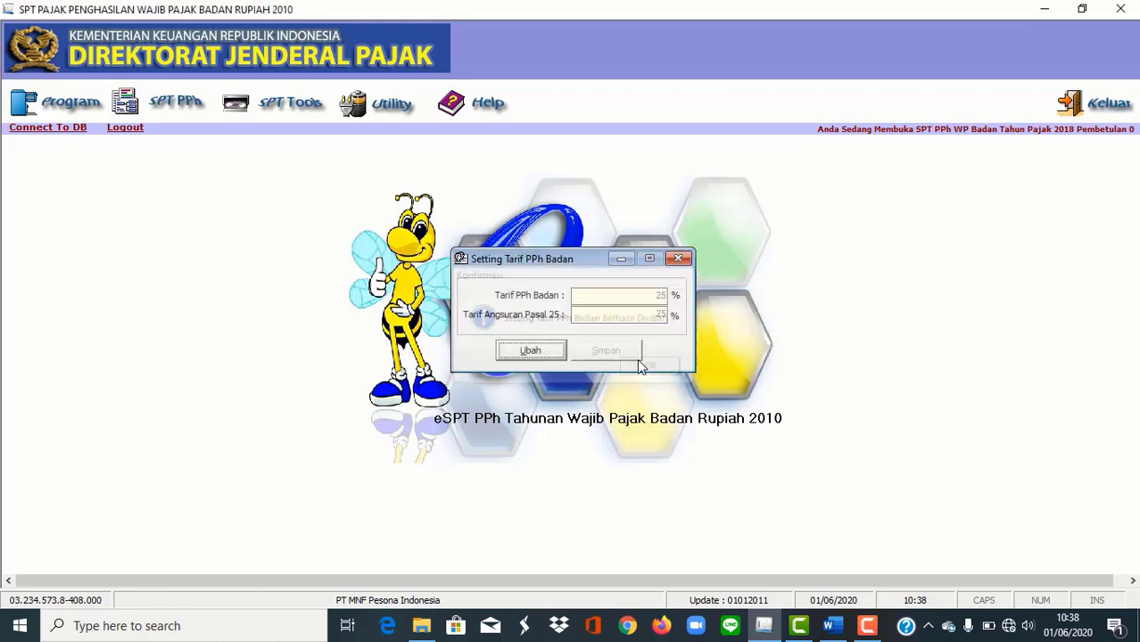
left_click(679, 259)
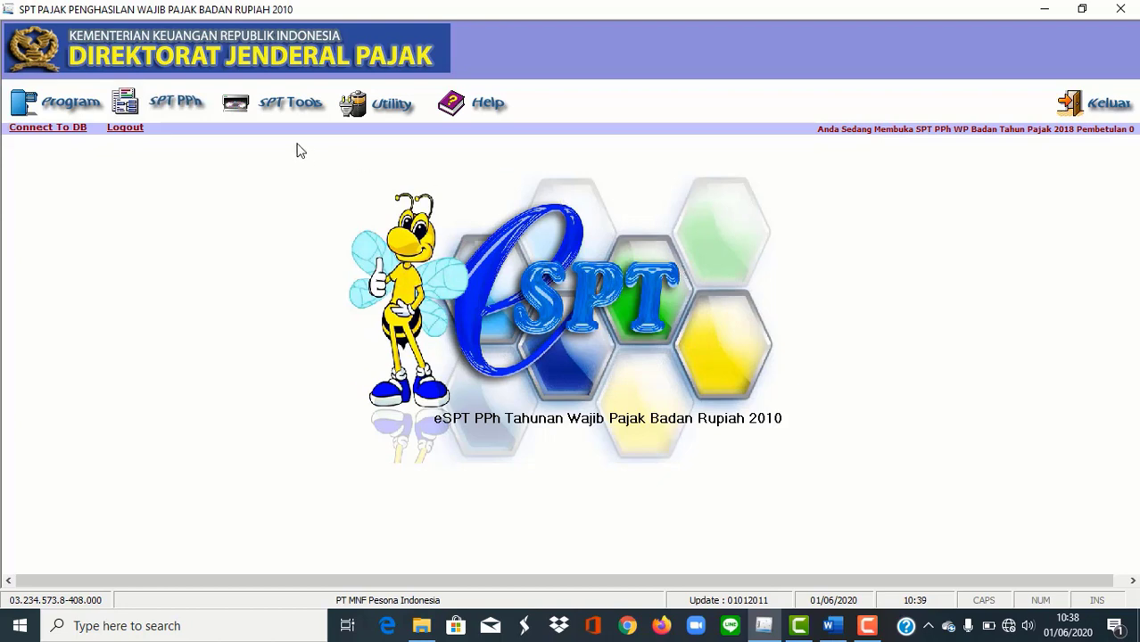
left_click(323, 106)
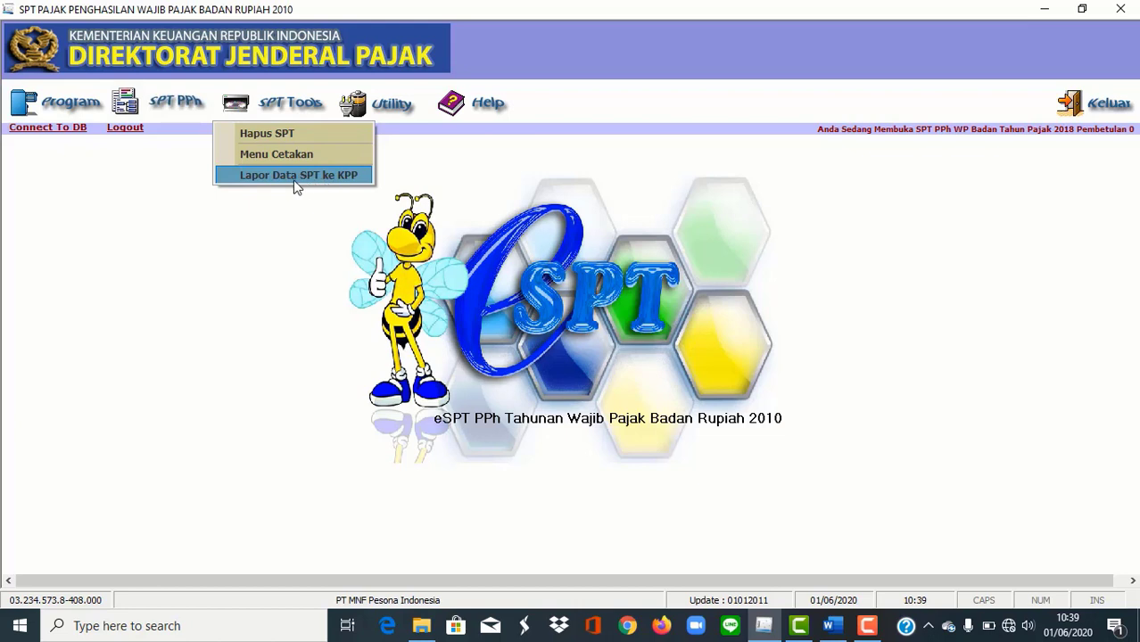
left_click(157, 105)
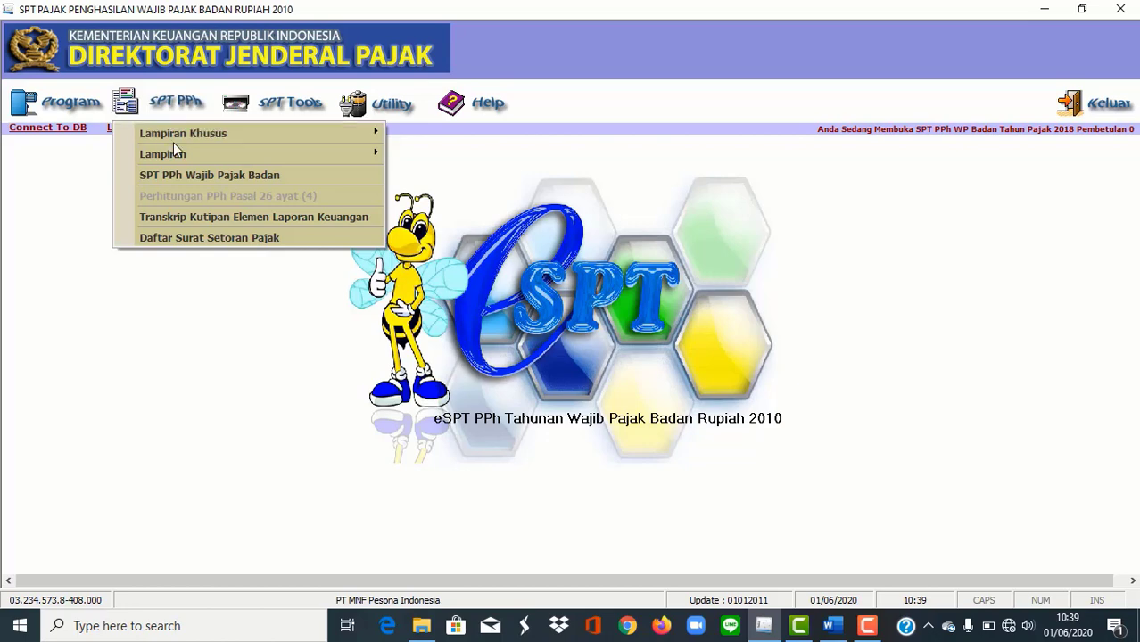
mouse_move(177, 133)
left_click(490, 192)
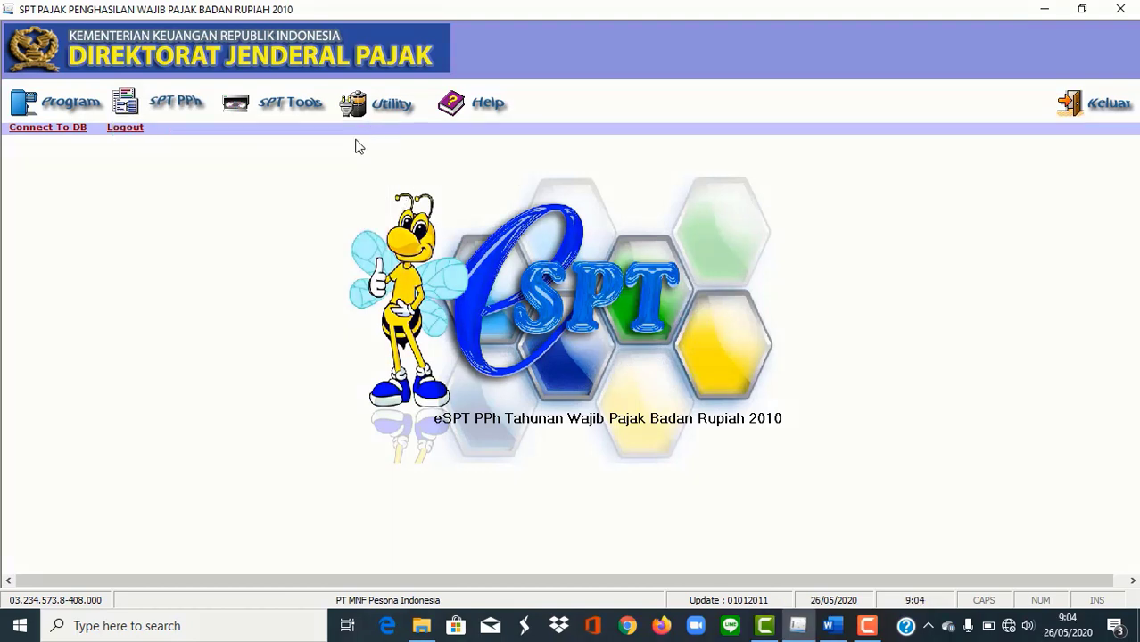